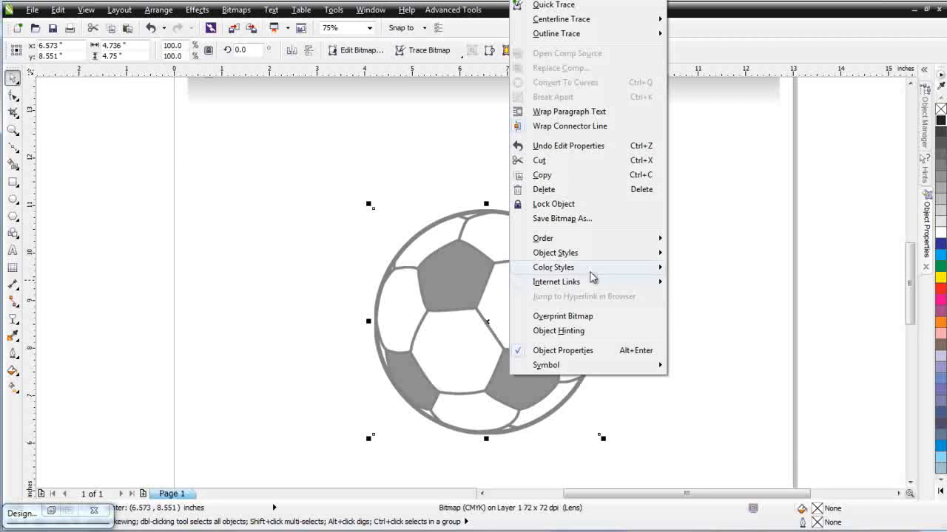
Step: Lock the soccer ball bitmap in place as a tracing template and deselect it
{"action": "left_click", "coordinate": [591, 204]}
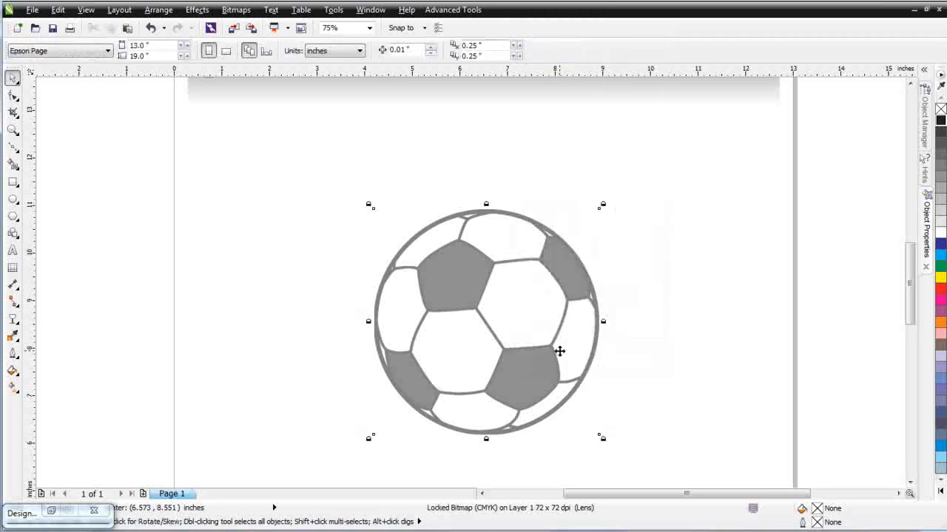
{"action": "left_click", "coordinate": [682, 265]}
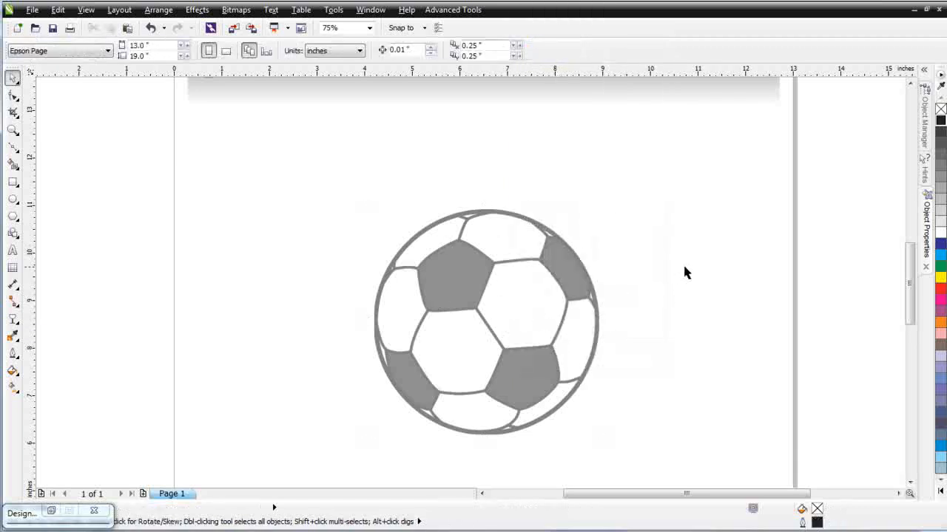
{"action": "left_click_drag", "start_coordinate": [357, 249], "coordinate": [633, 396]}
{"action": "left_click", "coordinate": [16, 153]}
{"action": "left_click", "coordinate": [390, 259]}
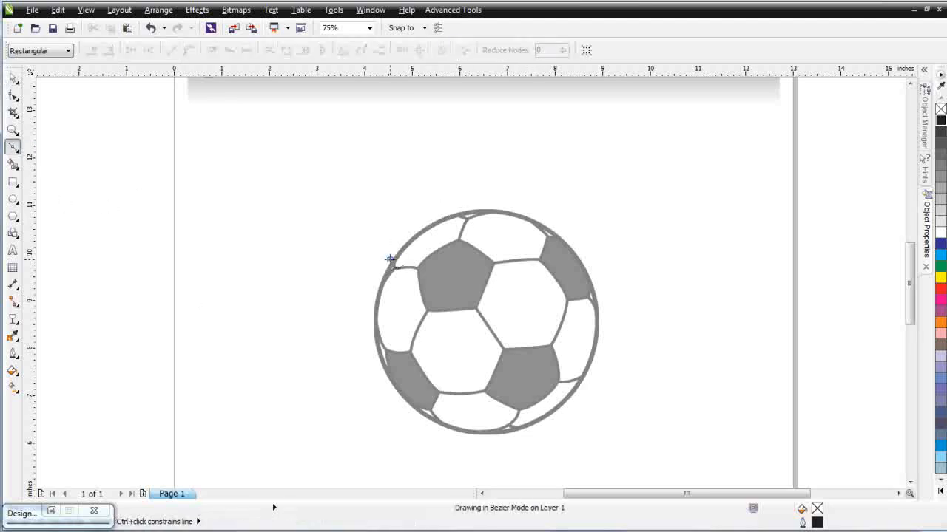
{"action": "left_click_drag", "start_coordinate": [416, 230], "coordinate": [485, 211]}
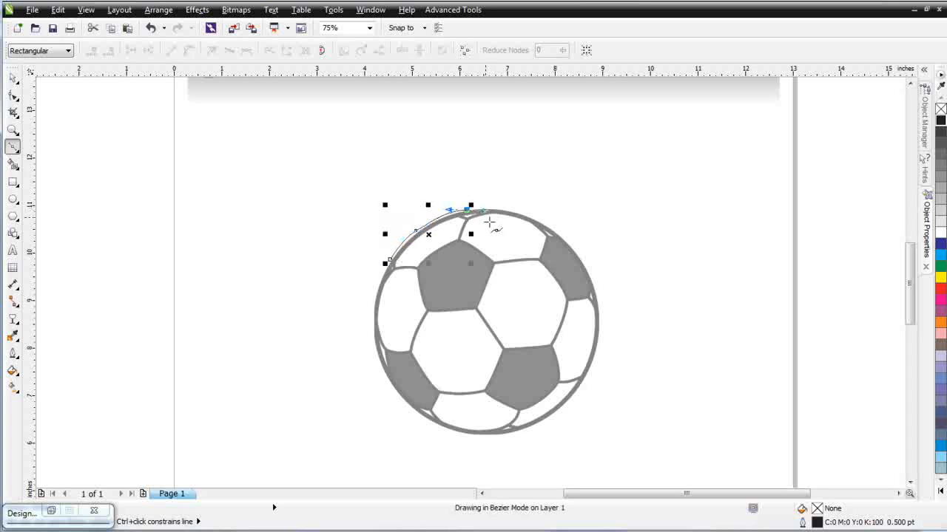
{"action": "left_click", "coordinate": [13, 77]}
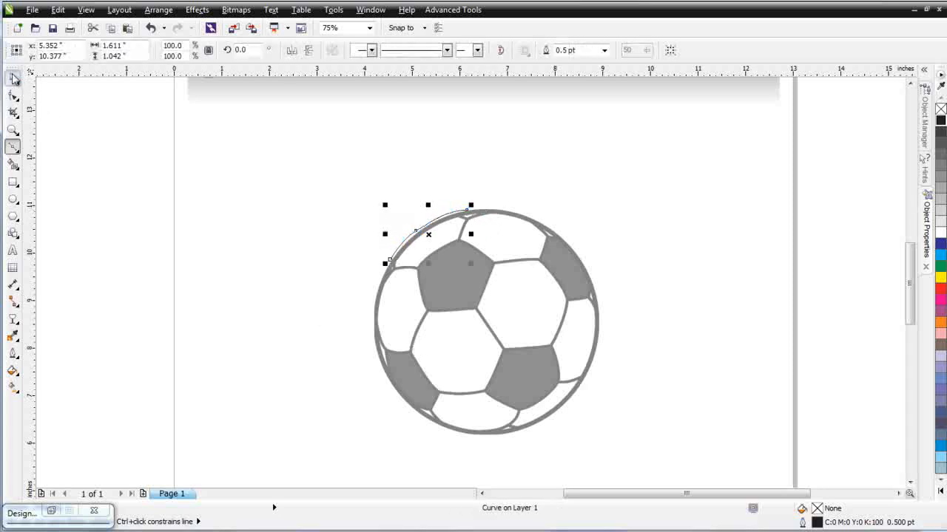
{"action": "left_click", "coordinate": [130, 273]}
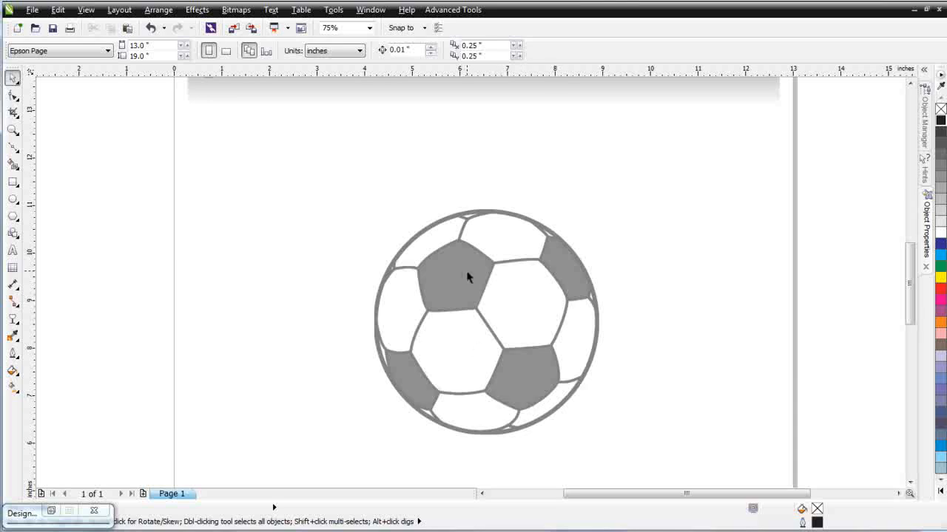
Step: Draw a five-sided polygon about 1.48 by 1.41 inches beside the ball's upper-left edge
{"action": "left_click", "coordinate": [16, 220]}
{"action": "left_click", "coordinate": [59, 223]}
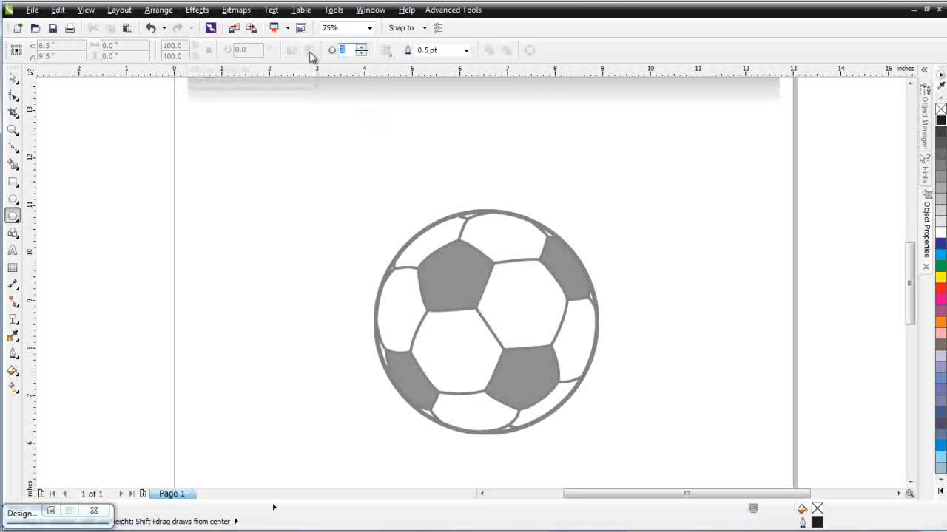
{"action": "type", "text": "5"}
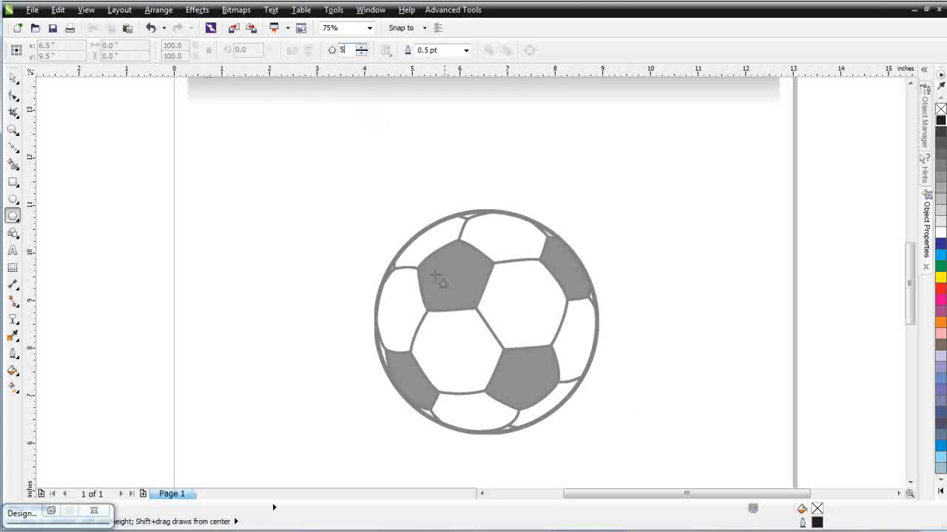
{"action": "key", "text": "Return"}
{"action": "left_click_drag", "start_coordinate": [364, 235], "coordinate": [392, 275]}
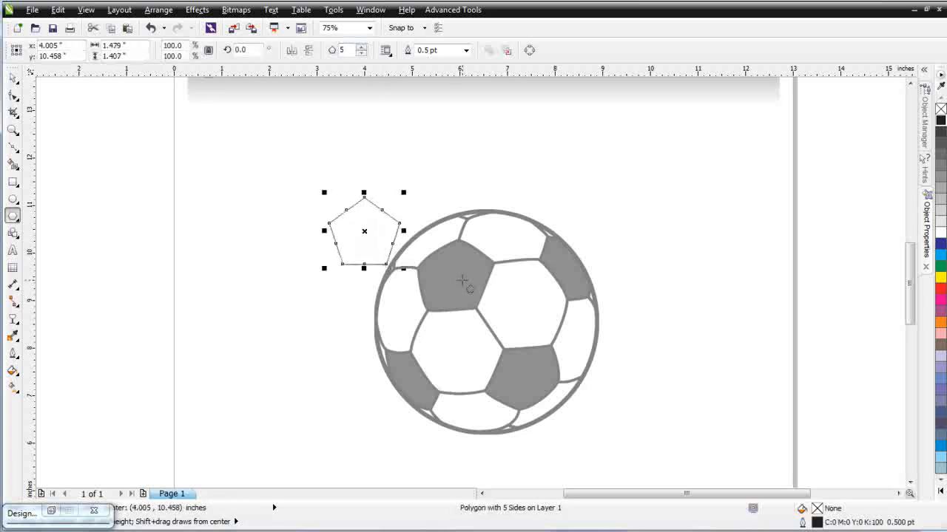
Step: Place a copy of the pentagon over the ball's upper-left dark patch and convert the copy to curves
{"action": "left_click", "coordinate": [13, 77]}
{"action": "left_click_drag", "start_coordinate": [352, 231], "coordinate": [457, 275]}
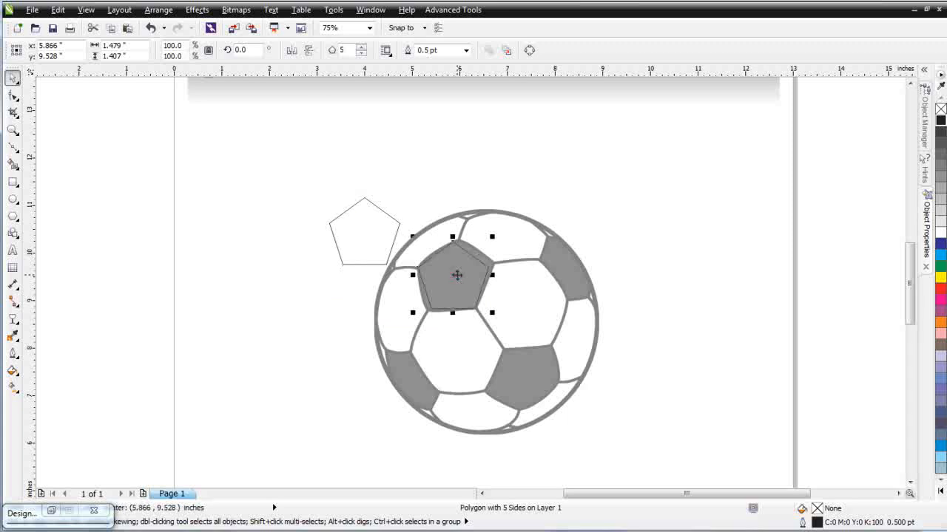
{"action": "scroll", "coordinate": [458, 275], "scroll_direction": "up", "scroll_amount": 1}
{"action": "scroll", "coordinate": [458, 275], "scroll_direction": "up", "scroll_amount": 1}
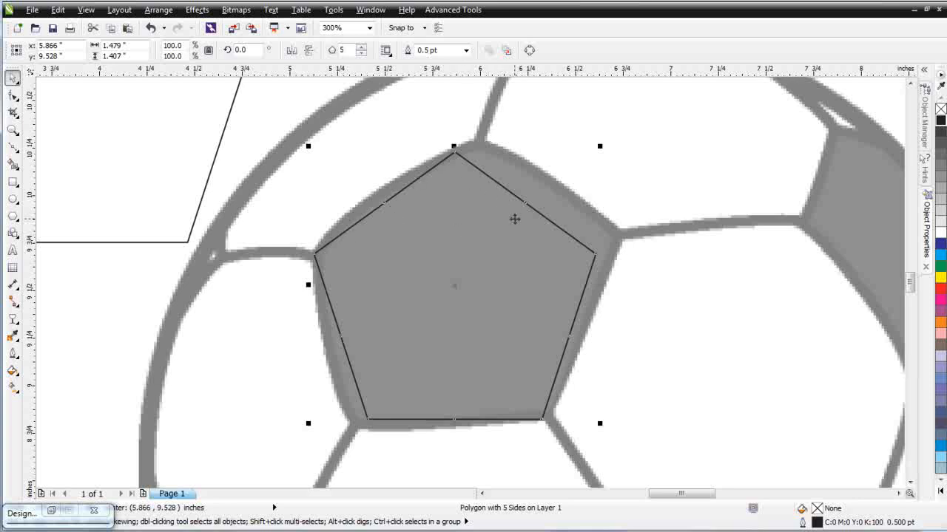
{"action": "left_click", "coordinate": [529, 50]}
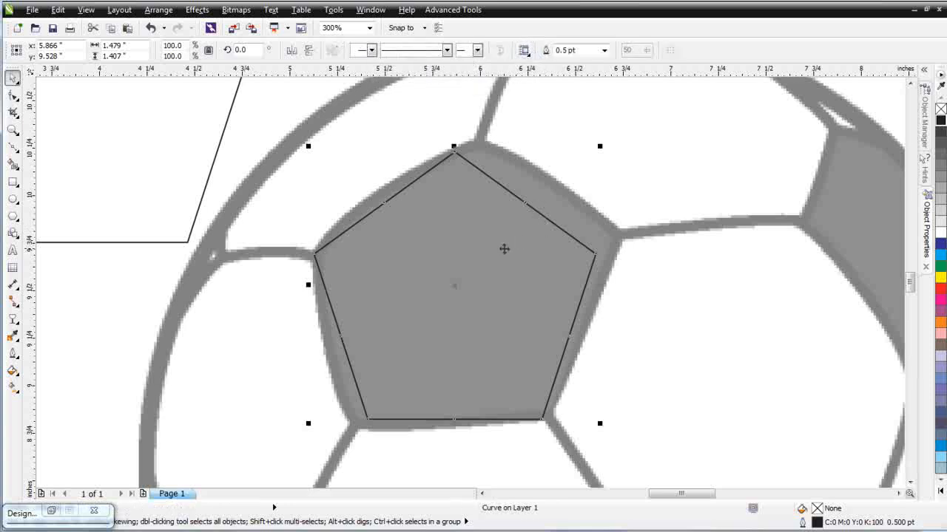
Step: Shift the pentagon curve slightly left and skew it horizontally to the right to match the patch's slant
{"action": "left_click_drag", "start_coordinate": [496, 250], "coordinate": [484, 252]}
{"action": "left_click", "coordinate": [485, 250]}
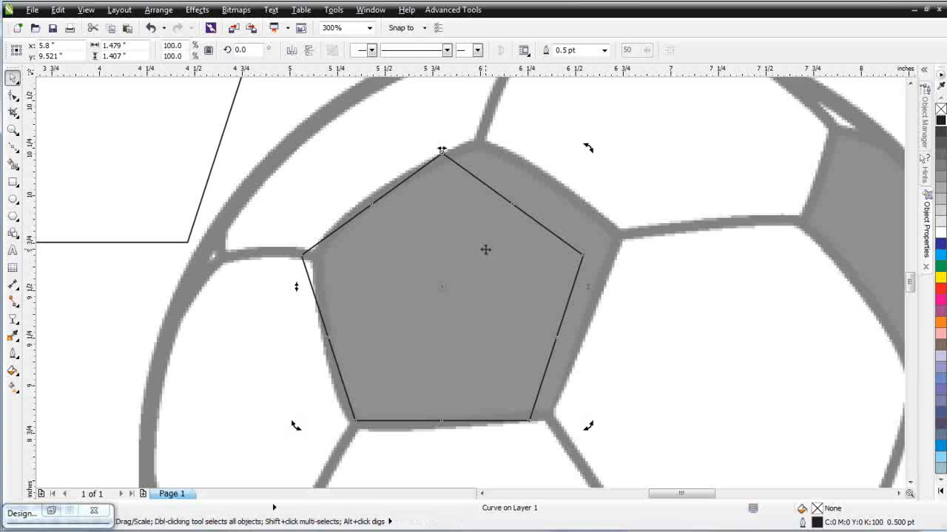
{"action": "left_click_drag", "start_coordinate": [443, 151], "coordinate": [466, 149]}
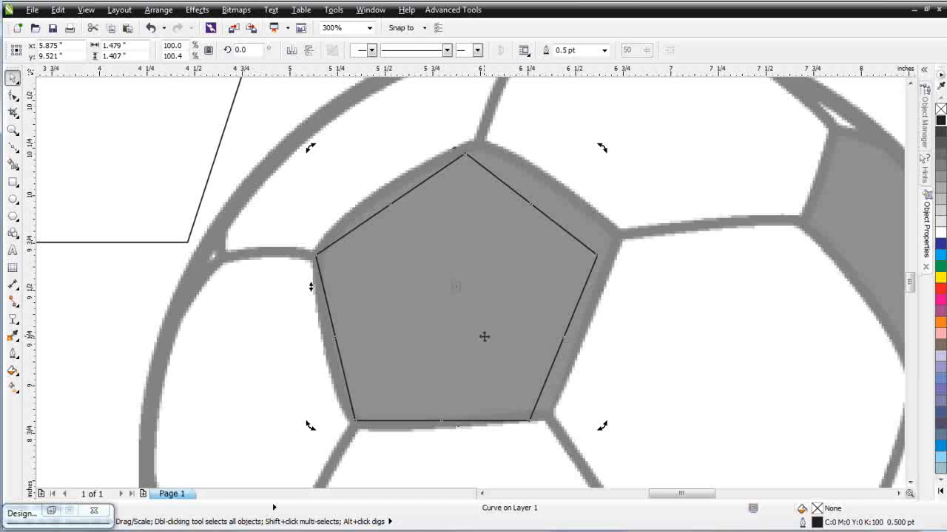
Step: Select all nodes of the pentagon curve and reduce them to the five corner nodes
{"action": "left_click", "coordinate": [12, 96]}
{"action": "left_click_drag", "start_coordinate": [229, 127], "coordinate": [679, 436]}
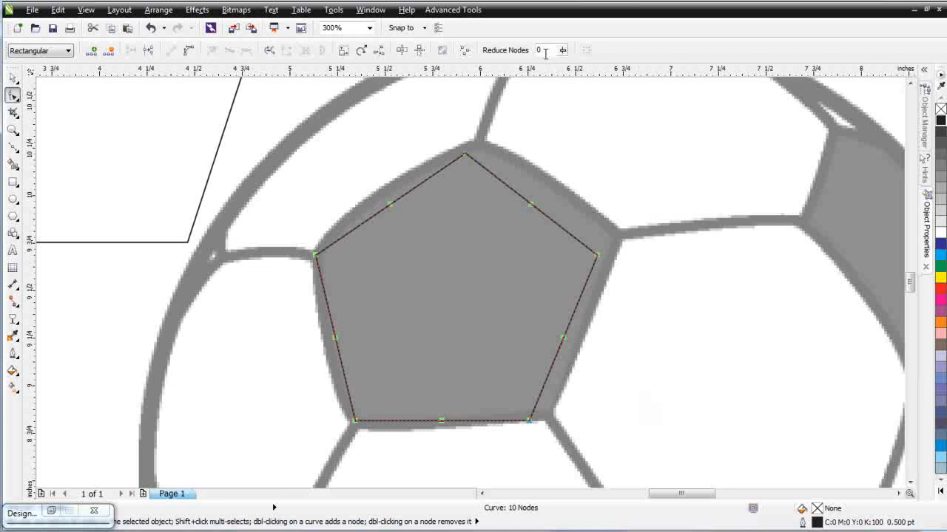
{"action": "left_click_drag", "start_coordinate": [566, 62], "coordinate": [574, 70]}
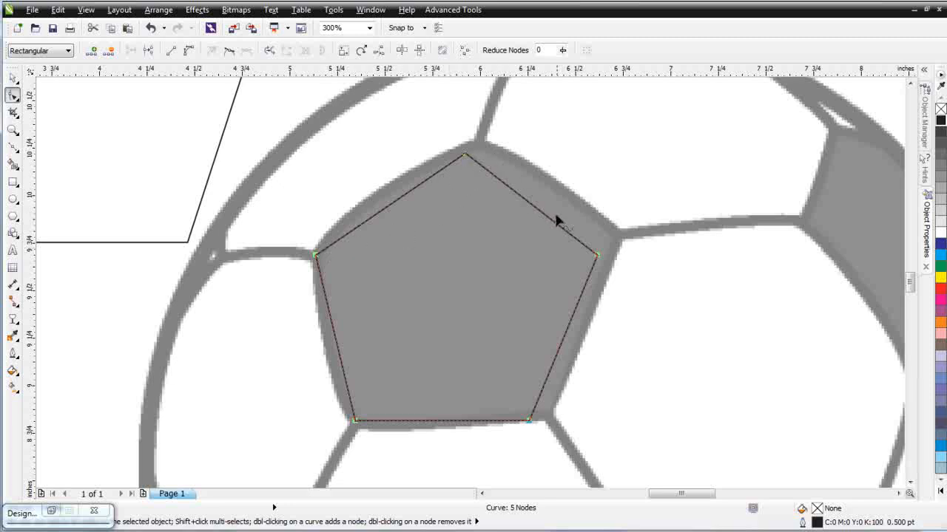
Step: Move the pentagon's top, right and lower-right corner nodes onto the matching corners of the dark patch
{"action": "left_click", "coordinate": [478, 152]}
{"action": "left_click", "coordinate": [465, 154]}
{"action": "left_click_drag", "start_coordinate": [466, 153], "coordinate": [478, 140]}
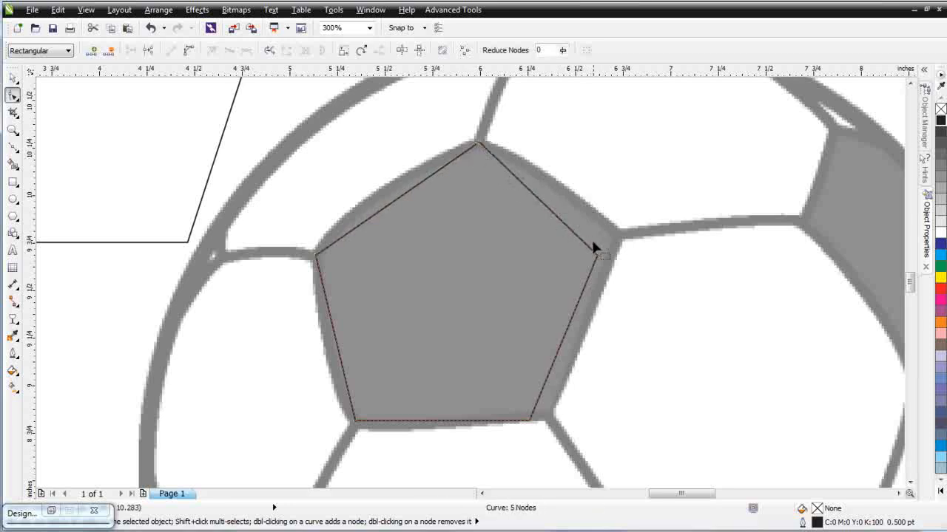
{"action": "left_click_drag", "start_coordinate": [597, 261], "coordinate": [618, 234]}
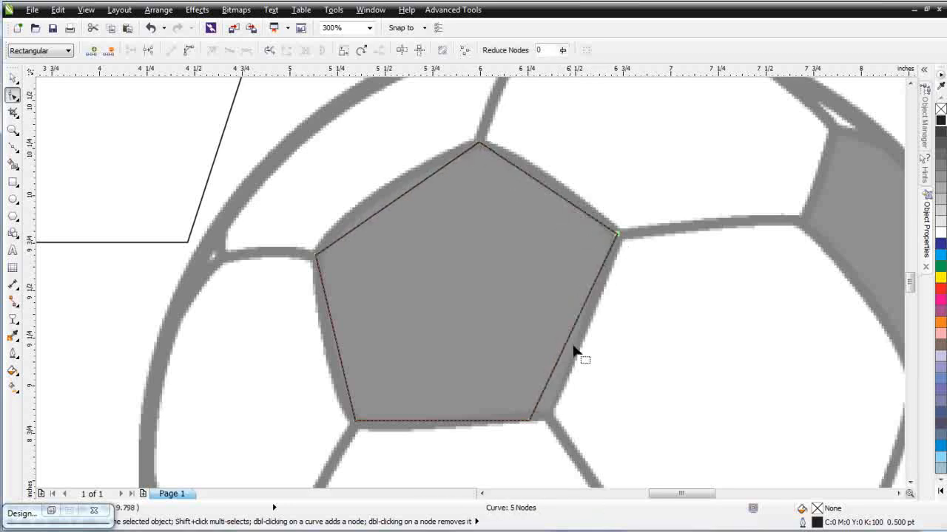
{"action": "left_click_drag", "start_coordinate": [531, 421], "coordinate": [545, 414]}
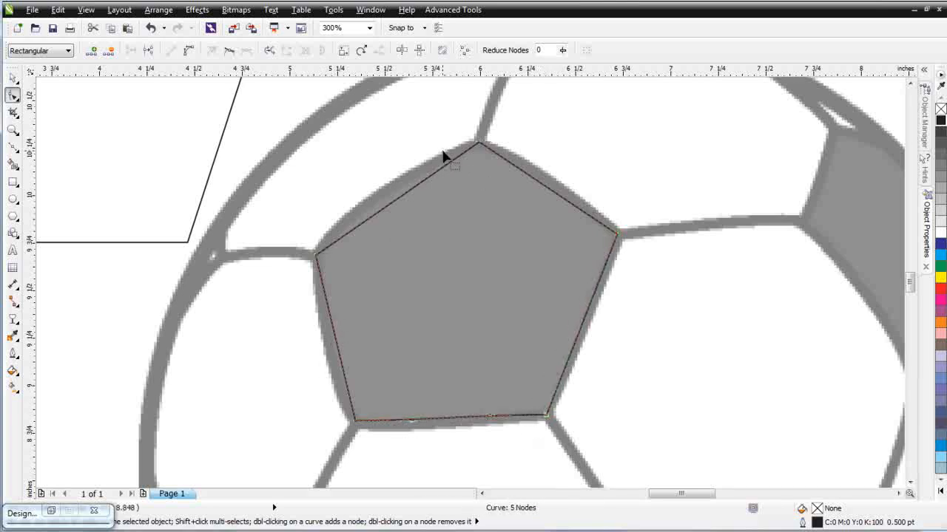
Step: Convert all of the pentagon's straight sides to curve segments and deselect the nodes
{"action": "left_click_drag", "start_coordinate": [248, 113], "coordinate": [729, 447]}
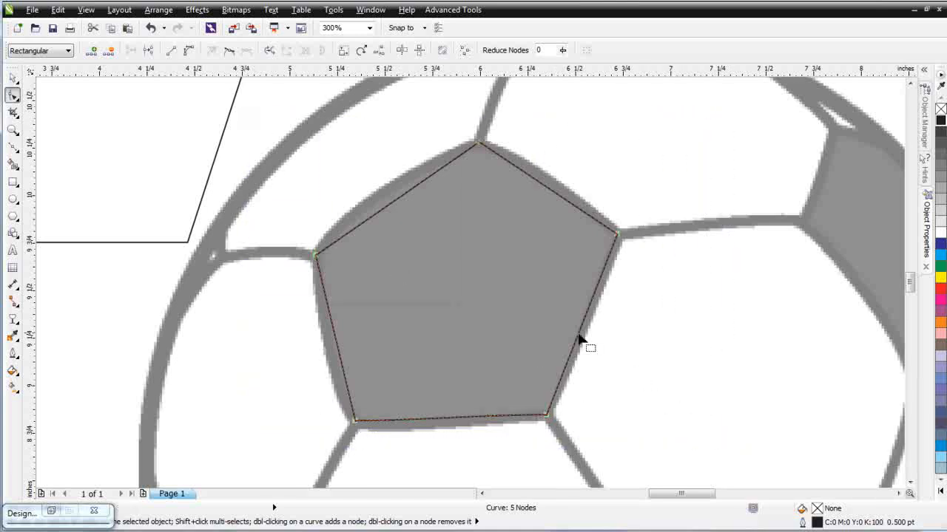
{"action": "left_click", "coordinate": [189, 50]}
{"action": "left_click", "coordinate": [452, 223]}
Step: Bend the pentagon's sides to follow the curved edges of the dark patch, adjusting the bottom side from its lower-left node
{"action": "left_click_drag", "start_coordinate": [389, 201], "coordinate": [372, 204]}
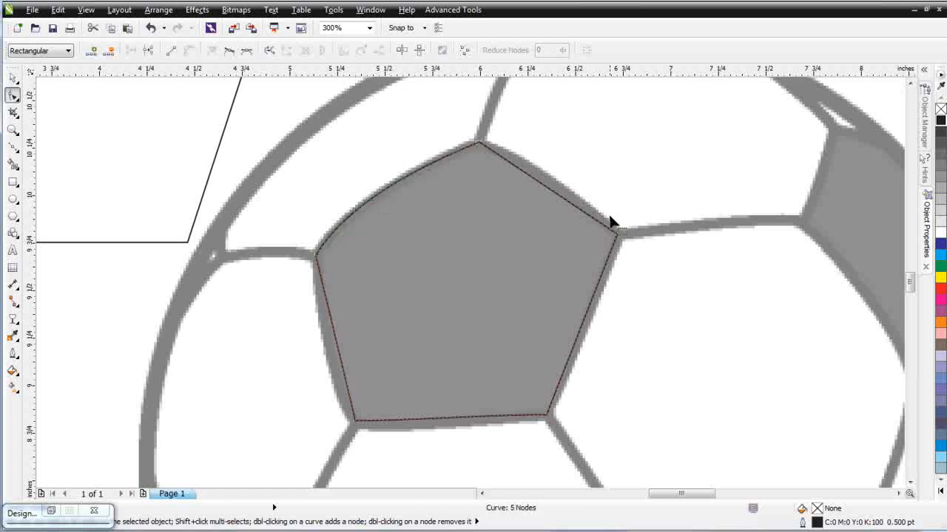
{"action": "left_click_drag", "start_coordinate": [547, 190], "coordinate": [558, 185]}
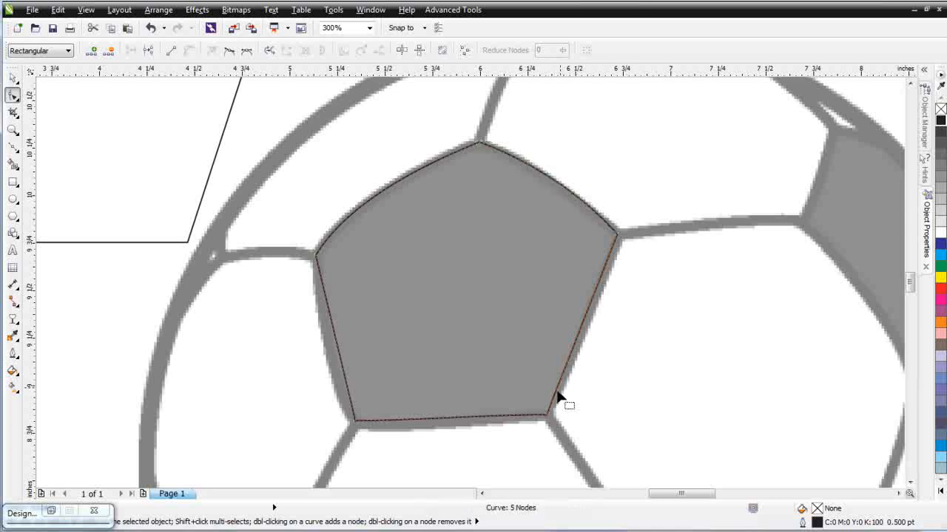
{"action": "left_click_drag", "start_coordinate": [583, 321], "coordinate": [587, 321]}
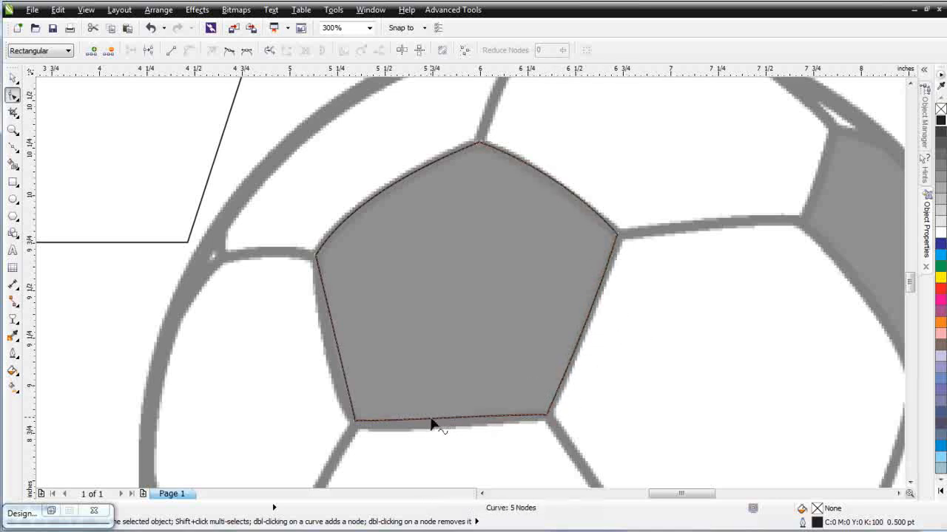
{"action": "left_click", "coordinate": [357, 429]}
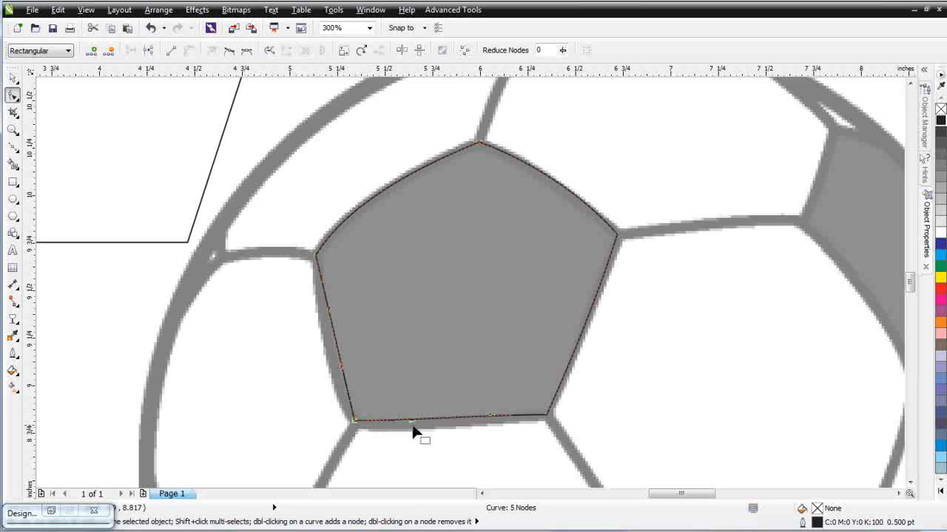
{"action": "left_click_drag", "start_coordinate": [414, 427], "coordinate": [382, 432]}
{"action": "left_click_drag", "start_coordinate": [338, 348], "coordinate": [332, 354]}
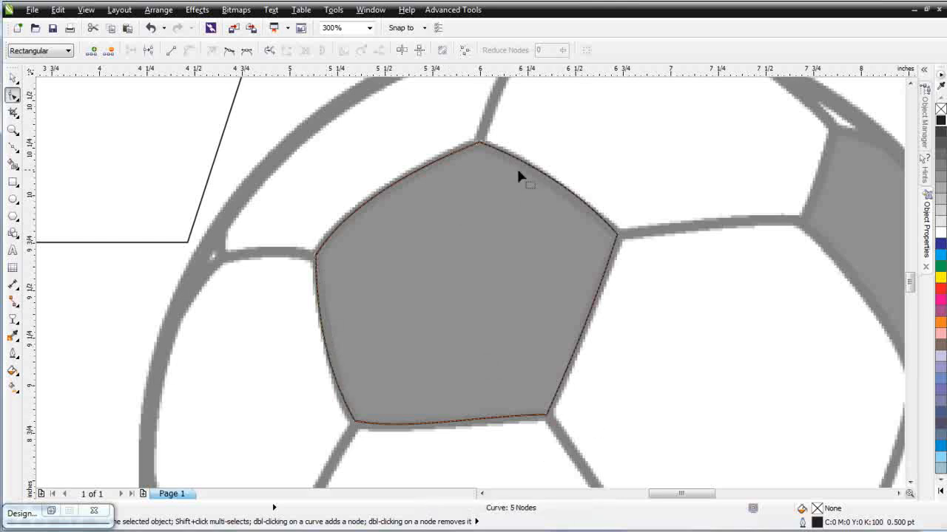
Step: Fine-tune the pentagon's top, lower-right, lower-left and left corner nodes to sit exactly on the patch's corners
{"action": "scroll", "coordinate": [518, 176], "scroll_direction": "up", "scroll_amount": 1}
{"action": "left_click", "coordinate": [454, 244]}
{"action": "left_click_drag", "start_coordinate": [454, 245], "coordinate": [453, 241]}
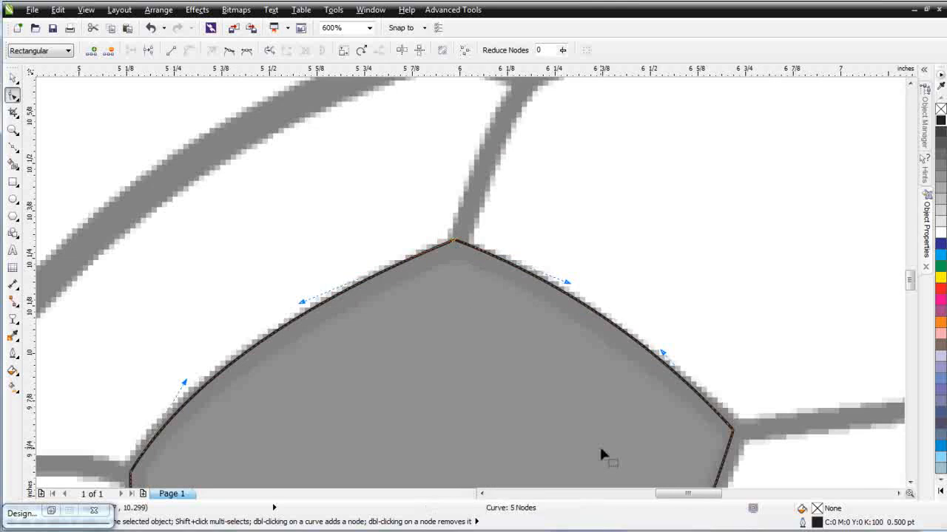
{"action": "scroll", "coordinate": [600, 454], "scroll_direction": "down", "scroll_amount": 1}
{"action": "left_click_drag", "start_coordinate": [466, 457], "coordinate": [467, 460]}
{"action": "mouse_move", "coordinate": [278, 469]}
{"action": "left_mouse_down"}
{"action": "mouse_move", "coordinate": [275, 477]}
{"action": "mouse_move", "coordinate": [272, 469]}
{"action": "left_mouse_up"}
{"action": "left_click_drag", "start_coordinate": [237, 298], "coordinate": [237, 299]}
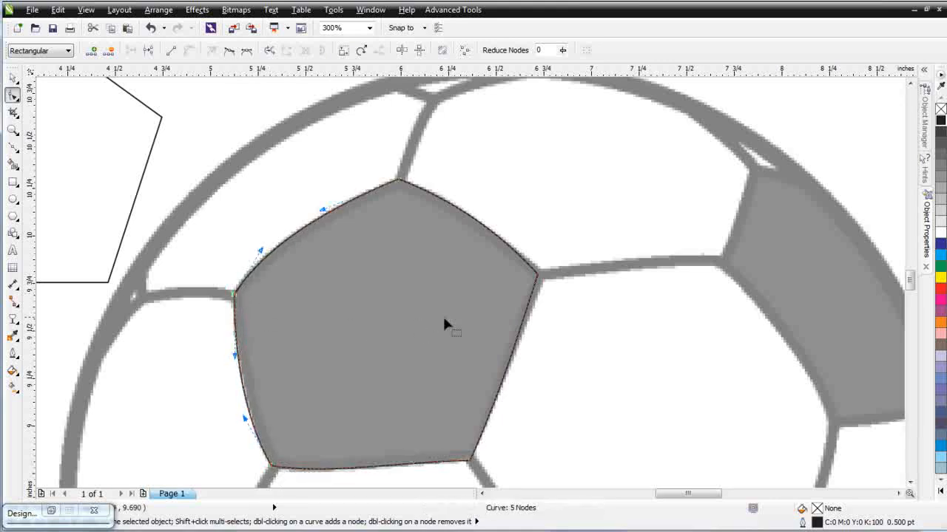
Step: Move the pentagon's right corner outward to the patch's corner and refine the curvature of its right and left sides
{"action": "left_click_drag", "start_coordinate": [538, 280], "coordinate": [545, 279]}
{"action": "left_click_drag", "start_coordinate": [522, 347], "coordinate": [518, 342]}
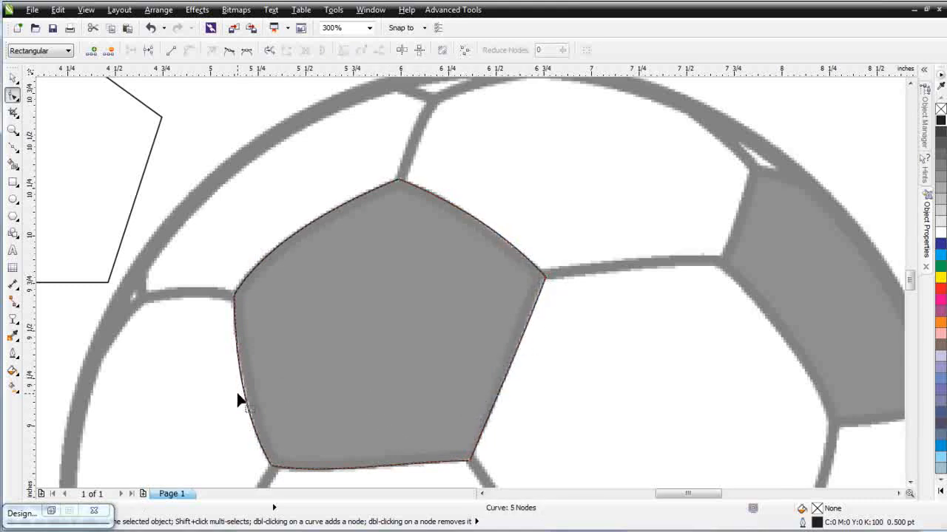
{"action": "left_click_drag", "start_coordinate": [244, 401], "coordinate": [247, 402]}
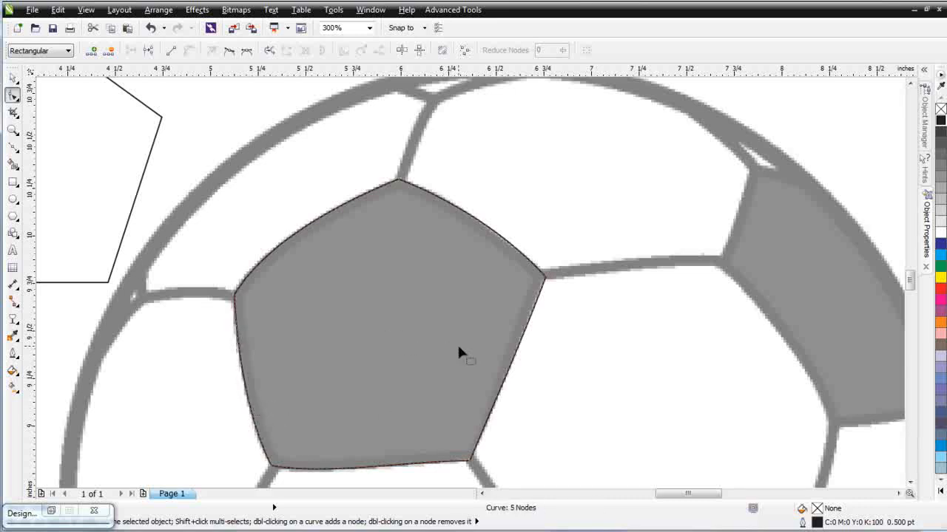
Step: Trace the seam from just inside the pentagon's left corner to the ball's outline with a curved Bézier line
{"action": "scroll", "coordinate": [457, 343], "scroll_direction": "down", "scroll_amount": 2}
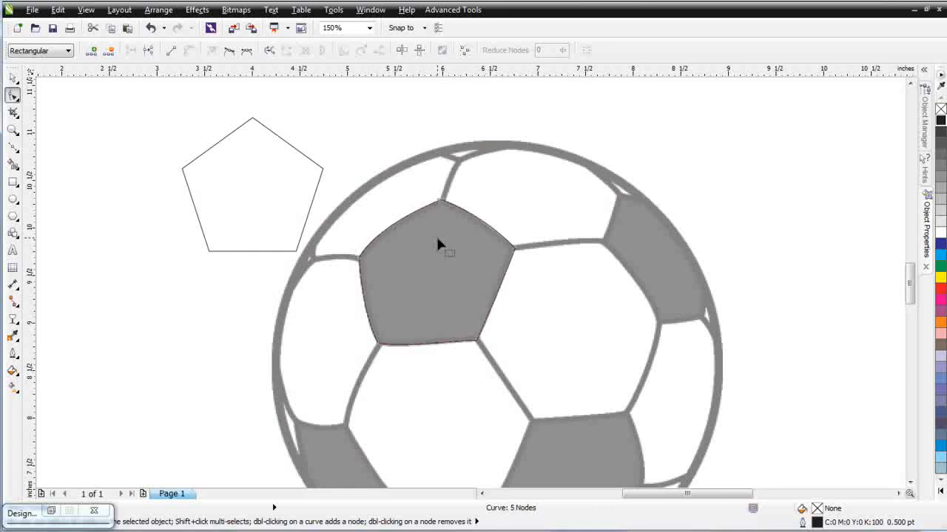
{"action": "scroll", "coordinate": [415, 265], "scroll_direction": "up", "scroll_amount": 2}
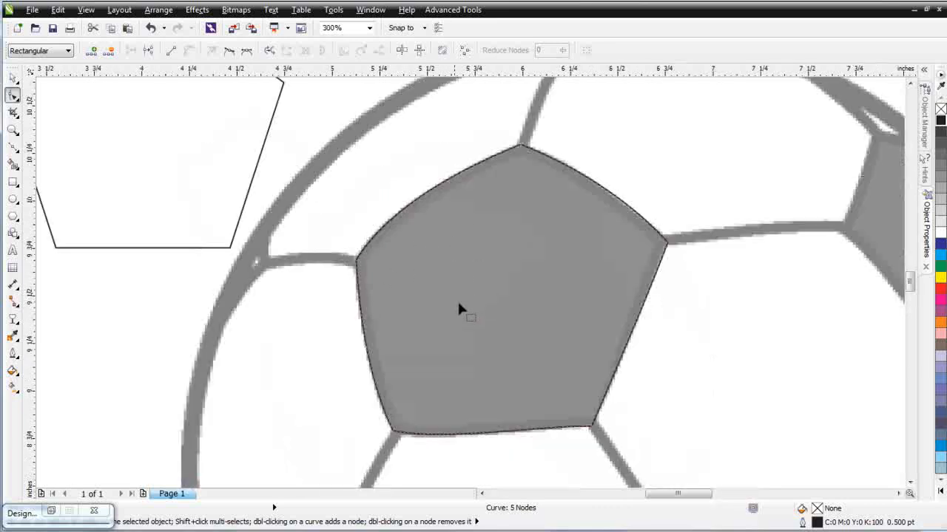
{"action": "left_click", "coordinate": [17, 153]}
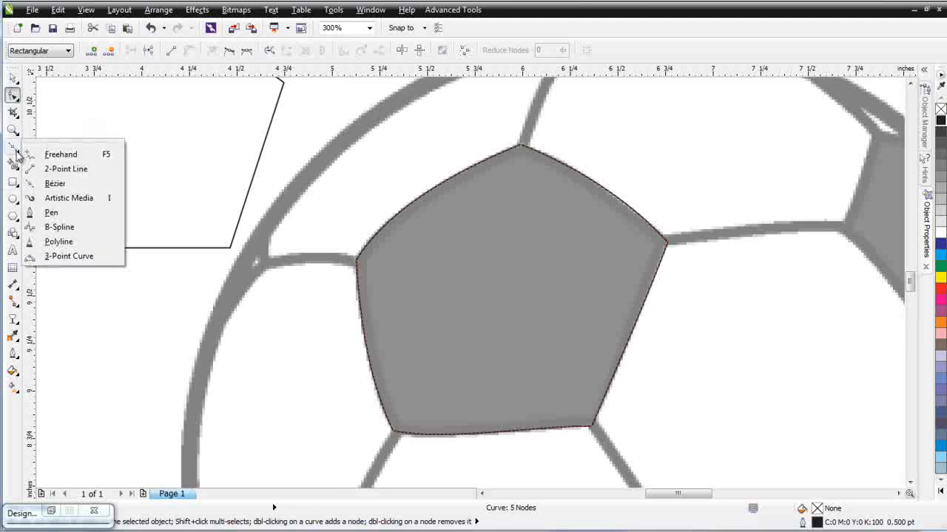
{"action": "left_click", "coordinate": [46, 184]}
{"action": "scroll", "coordinate": [381, 271], "scroll_direction": "up", "scroll_amount": 2}
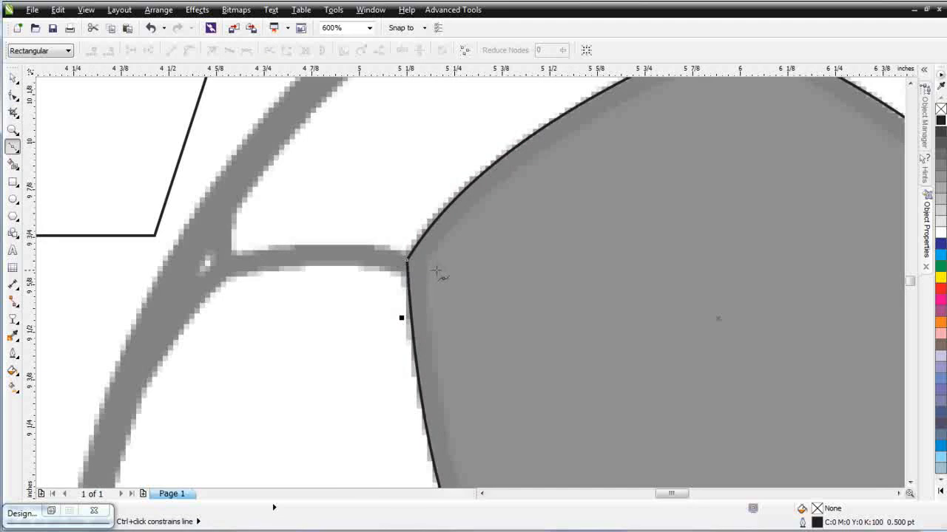
{"action": "left_click", "coordinate": [429, 267]}
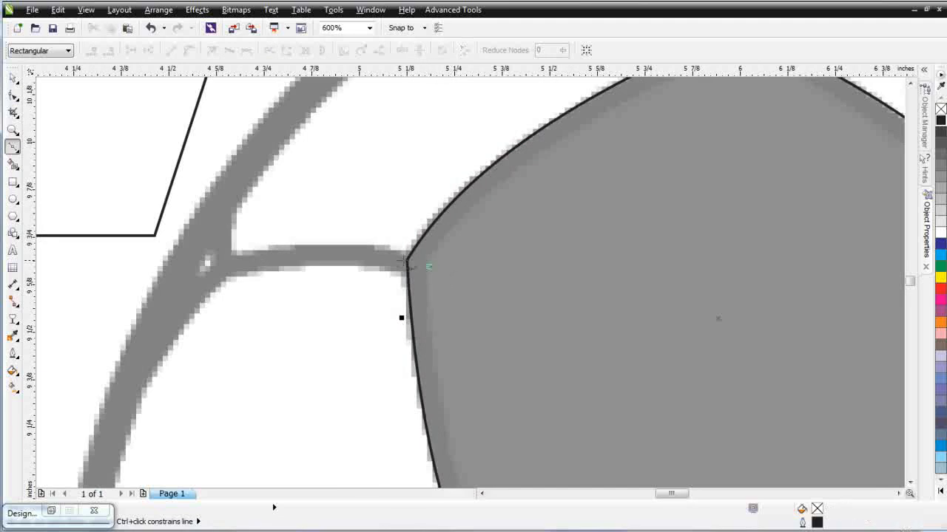
{"action": "left_click_drag", "start_coordinate": [226, 266], "coordinate": [140, 285]}
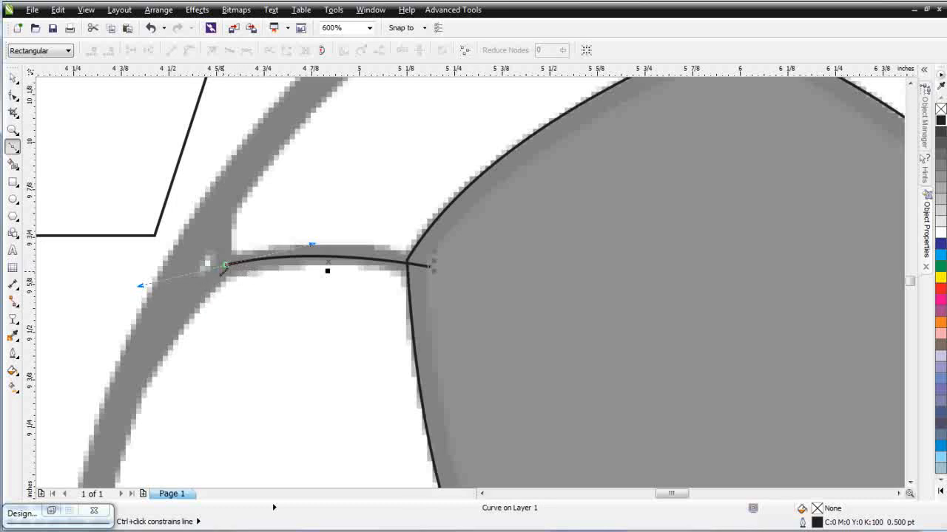
Step: Undo the seam line and retrace it as a Bézier curve from inside the pentagon's left corner through the seam junction down the ball's outline
{"action": "key", "text": "ctrl+z"}
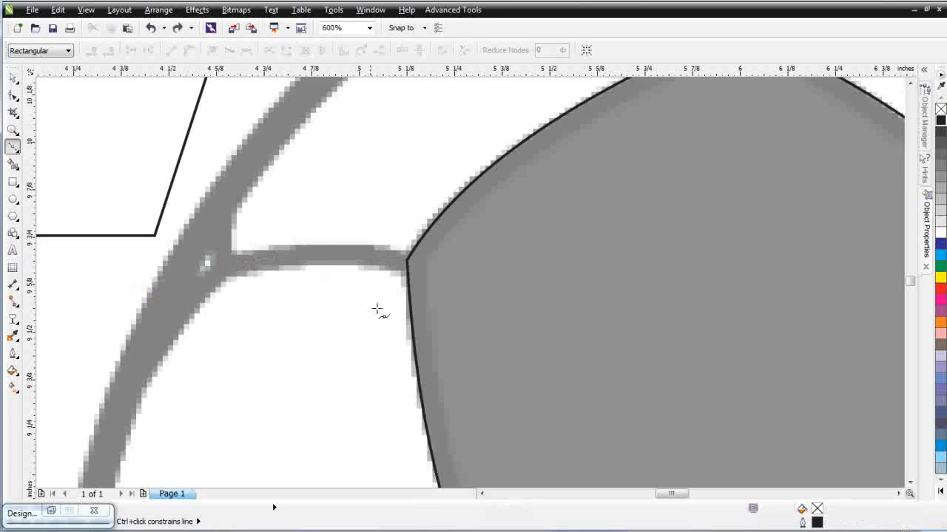
{"action": "left_click", "coordinate": [435, 269]}
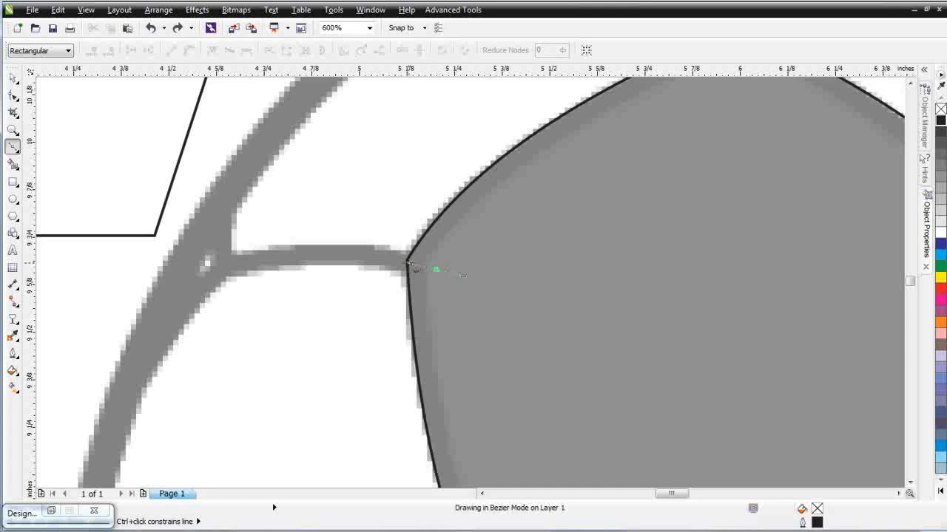
{"action": "left_click", "coordinate": [222, 264]}
{"action": "left_click_drag", "start_coordinate": [171, 284], "coordinate": [153, 288]}
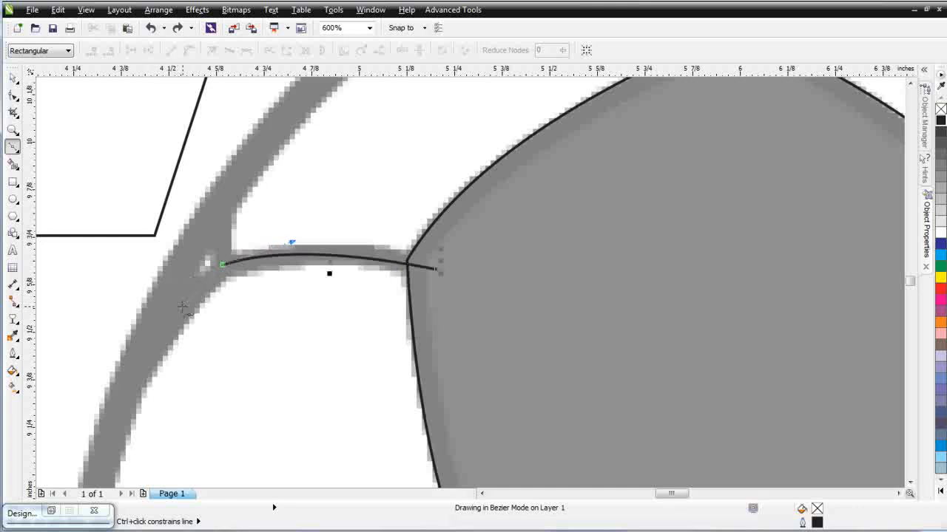
{"action": "mouse_move", "coordinate": [115, 435]}
{"action": "left_mouse_down"}
{"action": "mouse_move", "coordinate": [110, 488]}
{"action": "mouse_move", "coordinate": [104, 464]}
{"action": "left_mouse_up"}
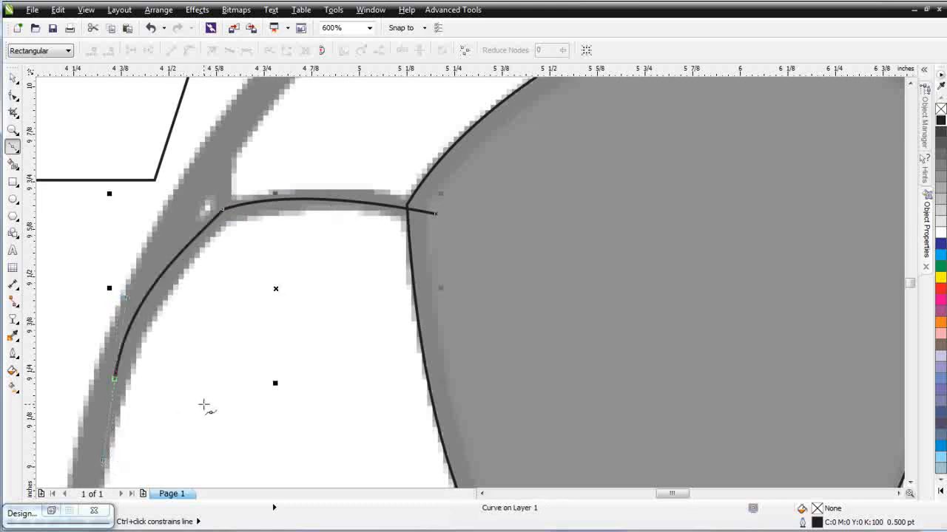
Step: Adjust the curve handles of the segment below the seam junction so it follows the ball's outline
{"action": "left_click", "coordinate": [226, 213]}
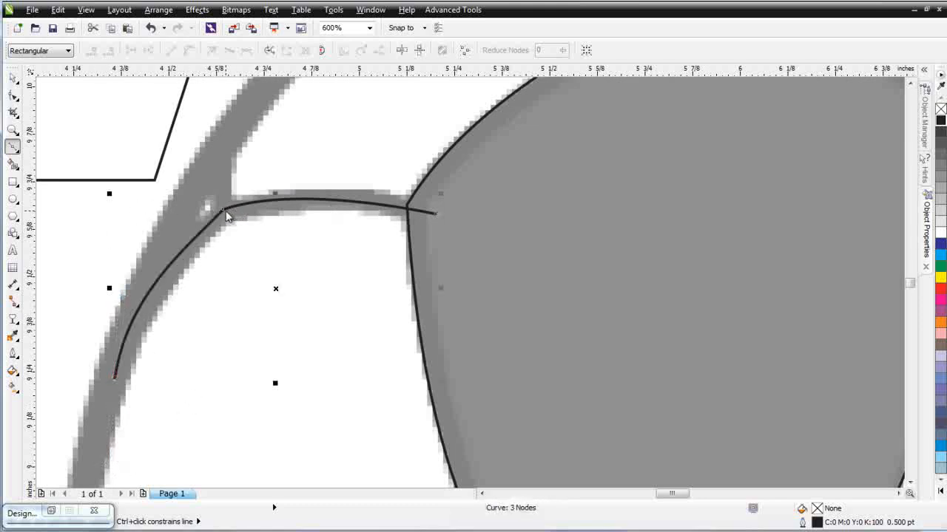
{"action": "left_click", "coordinate": [225, 212]}
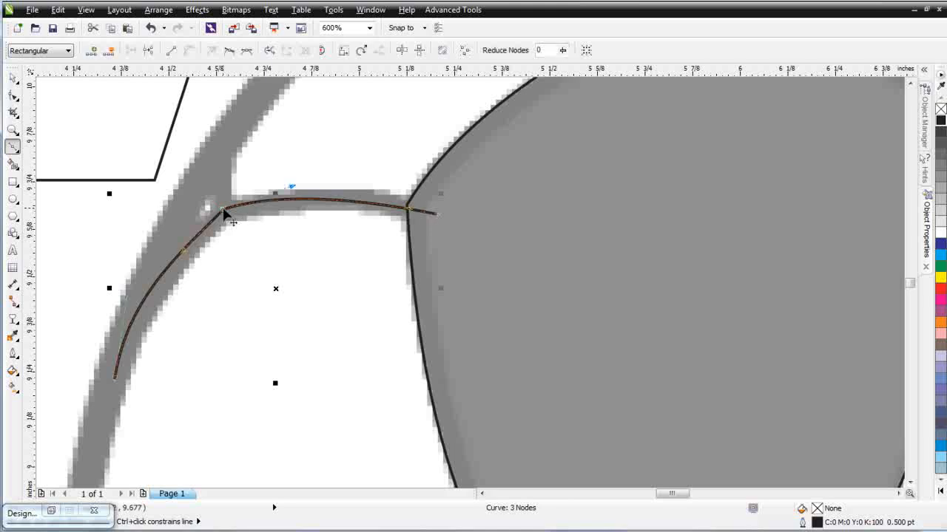
{"action": "left_click_drag", "start_coordinate": [183, 250], "coordinate": [193, 235]}
{"action": "left_click_drag", "start_coordinate": [129, 298], "coordinate": [167, 302]}
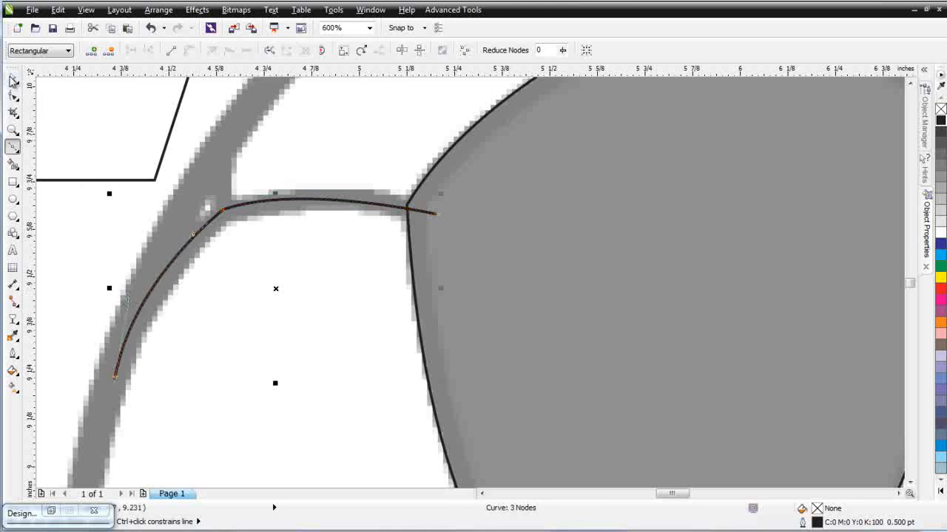
Step: Deselect the seam curve and draw a short straight Bézier line from the seam junction up into the ball's outline
{"action": "left_click", "coordinate": [12, 77]}
{"action": "left_click", "coordinate": [91, 227]}
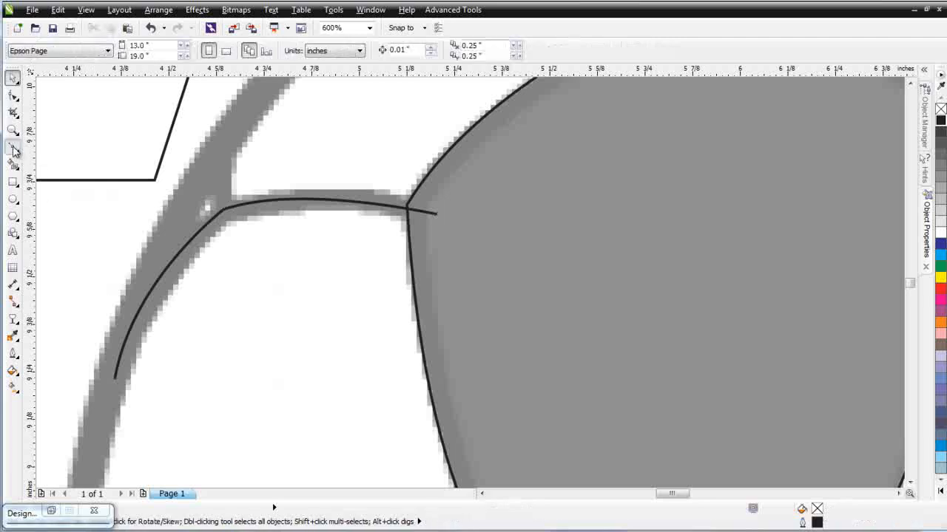
{"action": "left_click", "coordinate": [12, 146]}
{"action": "left_click", "coordinate": [224, 212]}
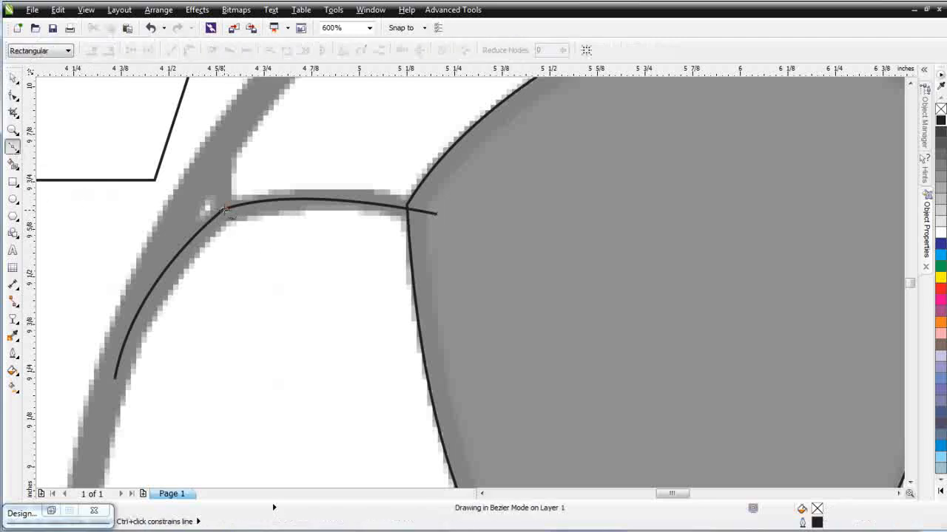
{"action": "left_click", "coordinate": [219, 149]}
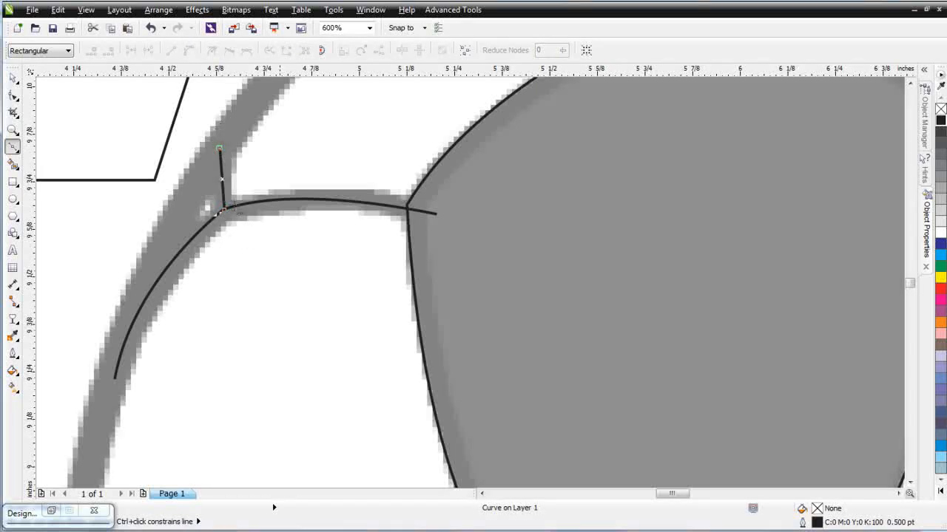
Step: Extend the seam curve's end node farther into the pentagon and flatten its bend to follow the middle of the gray seam
{"action": "scroll", "coordinate": [566, 312], "scroll_direction": "down", "scroll_amount": 1}
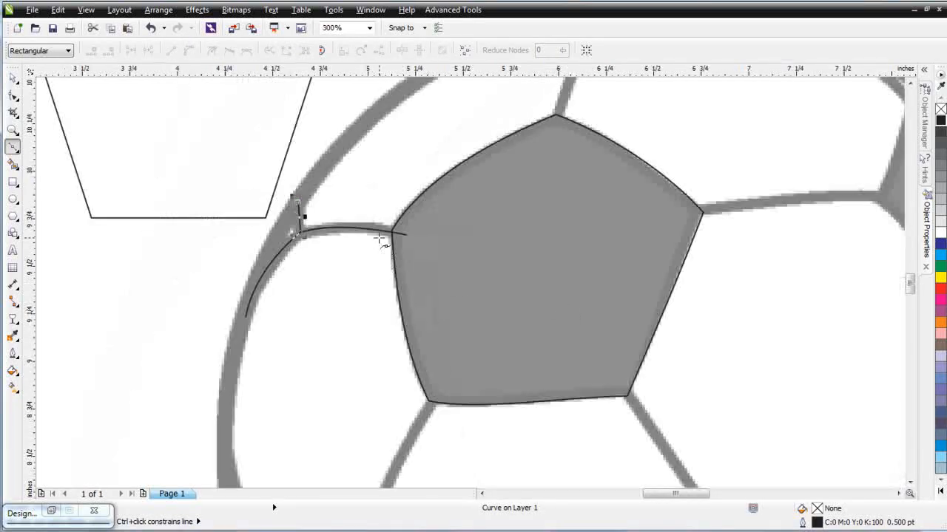
{"action": "scroll", "coordinate": [383, 240], "scroll_direction": "up", "scroll_amount": 1}
{"action": "left_click", "coordinate": [14, 96]}
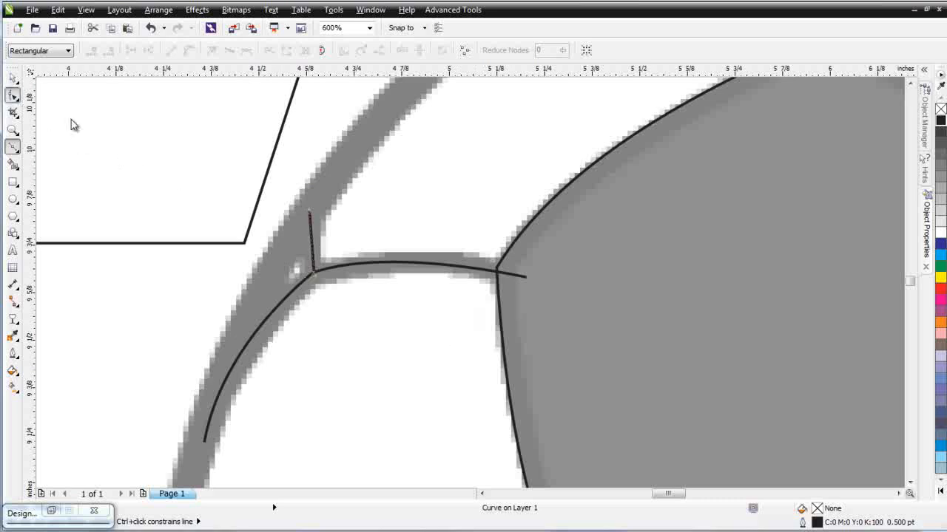
{"action": "double_click", "coordinate": [412, 264]}
{"action": "left_click_drag", "start_coordinate": [527, 276], "coordinate": [546, 275]}
{"action": "left_click_drag", "start_coordinate": [380, 249], "coordinate": [385, 268]}
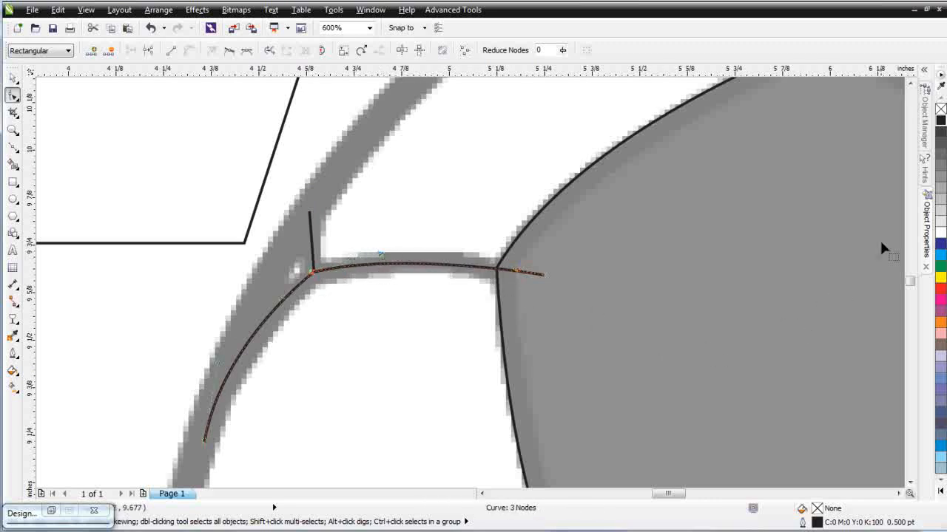
Step: Open the object properties and thicken the seam curve's outline, trying widths of 10 pt and 8 pt
{"action": "left_click", "coordinate": [927, 214]}
{"action": "left_click", "coordinate": [839, 128]}
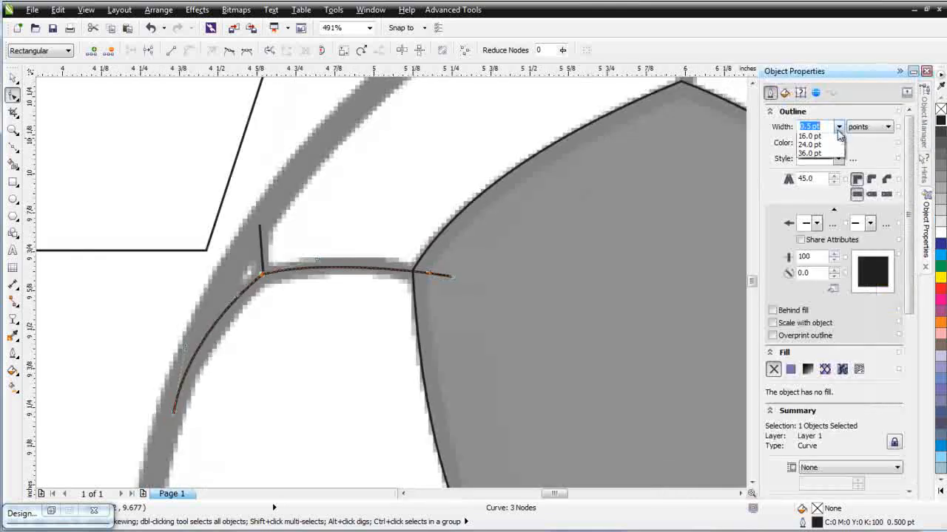
{"action": "left_click", "coordinate": [832, 226]}
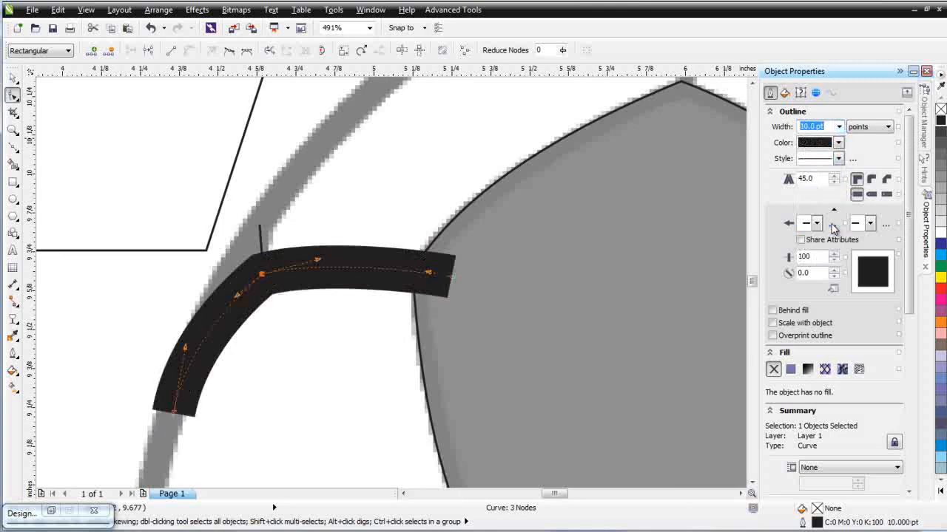
{"action": "left_click", "coordinate": [838, 143]}
{"action": "left_click", "coordinate": [843, 144]}
{"action": "left_click", "coordinate": [839, 127]}
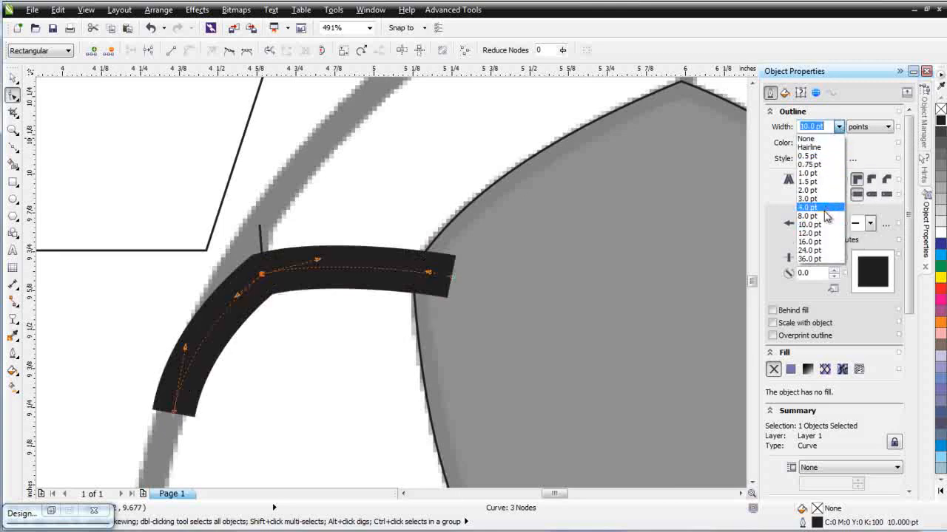
{"action": "left_click", "coordinate": [827, 216]}
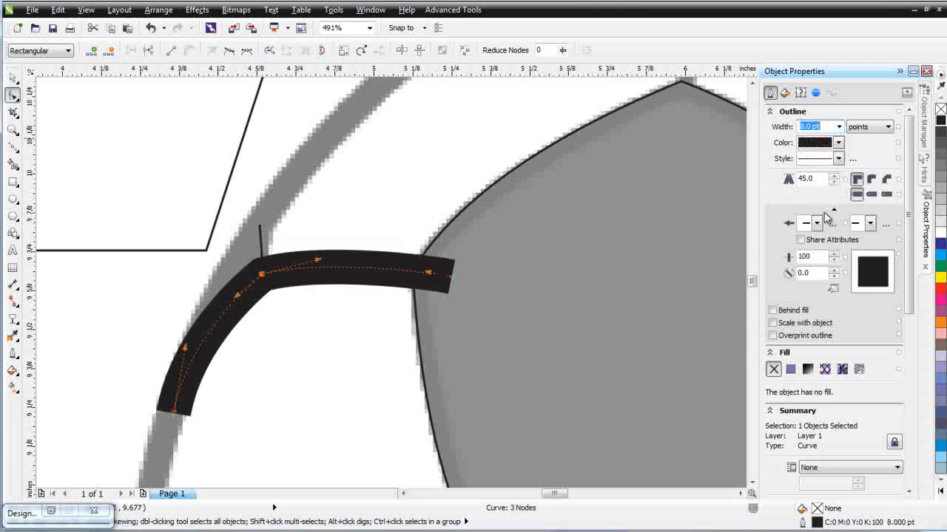
Step: Try thinner outline widths of 6 pt and 5 pt on the seam curve
{"action": "left_click", "coordinate": [803, 123]}
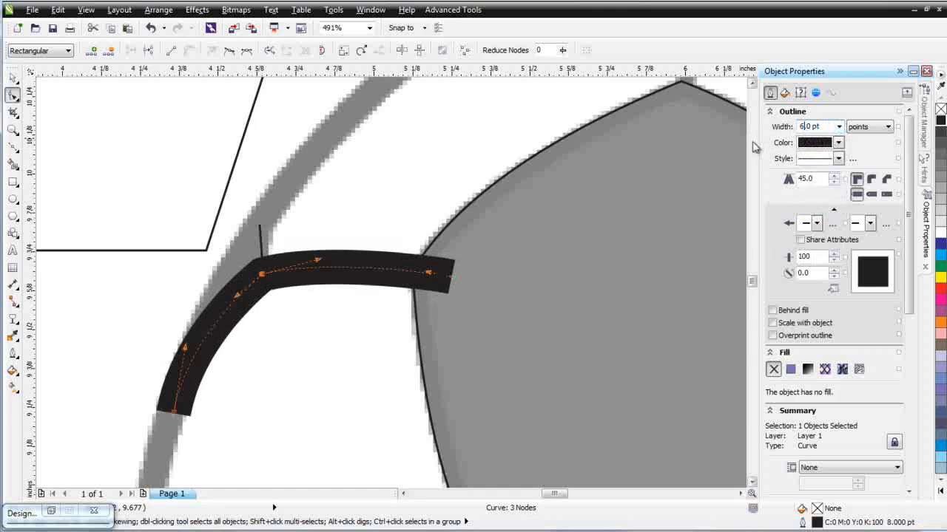
{"action": "type", "text": "6"}
{"action": "key", "text": "Return"}
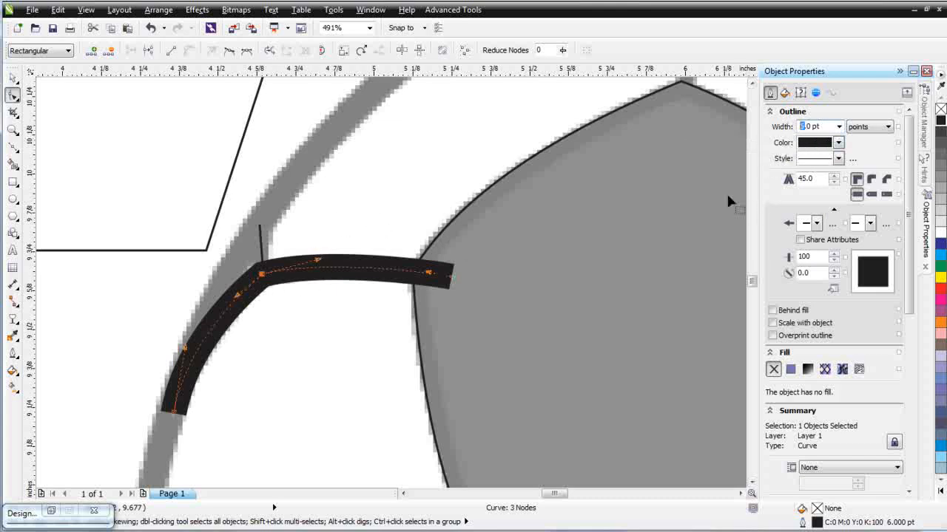
{"action": "type", "text": "5"}
{"action": "key", "text": "Return"}
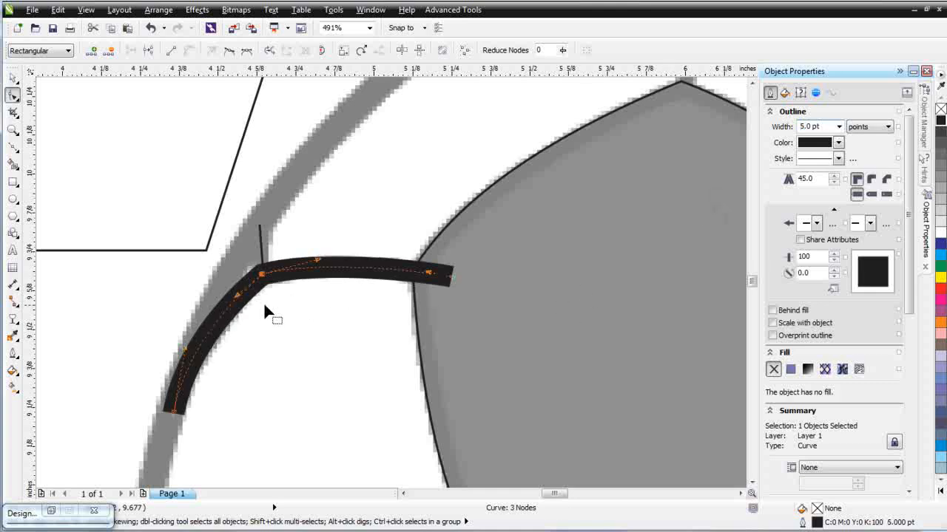
Step: Refine the curvature of the seam's lower segment near its end and set the curve's outline width to 4.5 pt
{"action": "left_click_drag", "start_coordinate": [185, 348], "coordinate": [190, 350]}
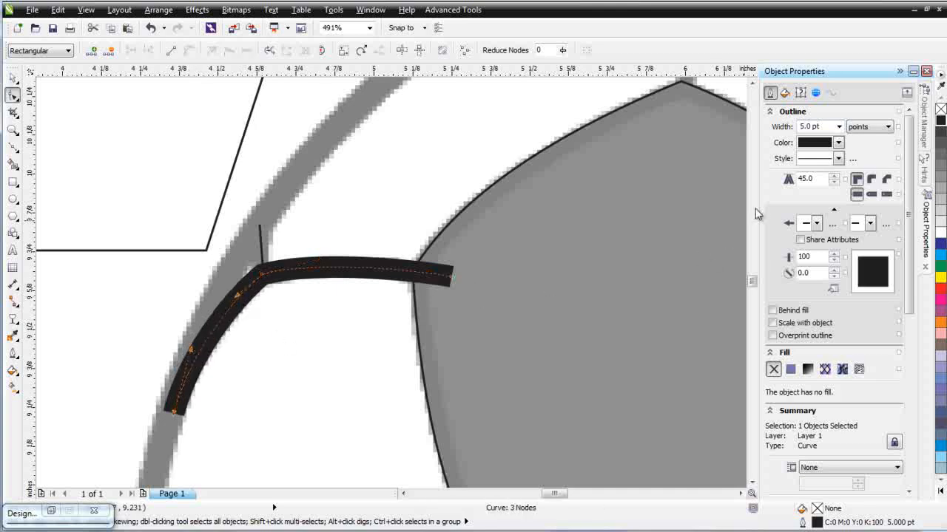
{"action": "left_click", "coordinate": [814, 127]}
{"action": "type", "text": "4.5"}
{"action": "key", "text": "Return"}
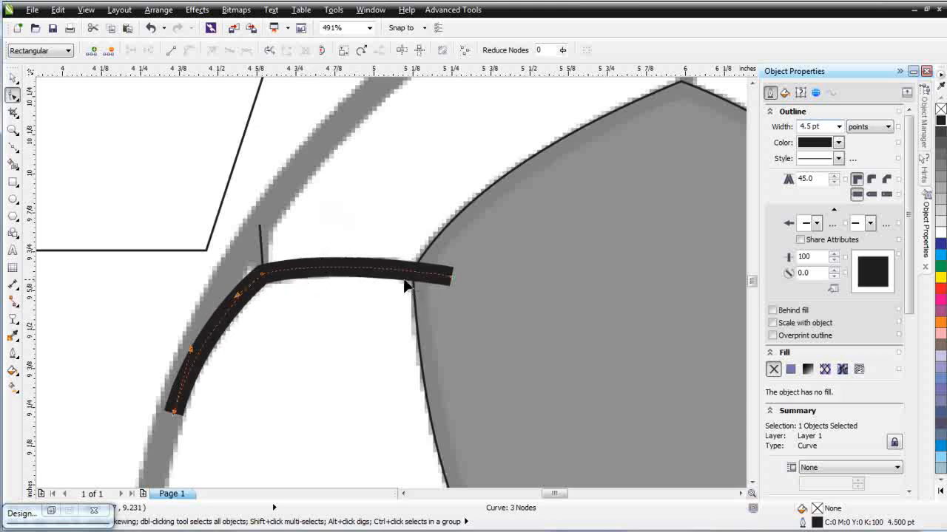
Step: Set the outline width of the short branch line above the seam junction to 4.5 pt
{"action": "left_click", "coordinate": [259, 238]}
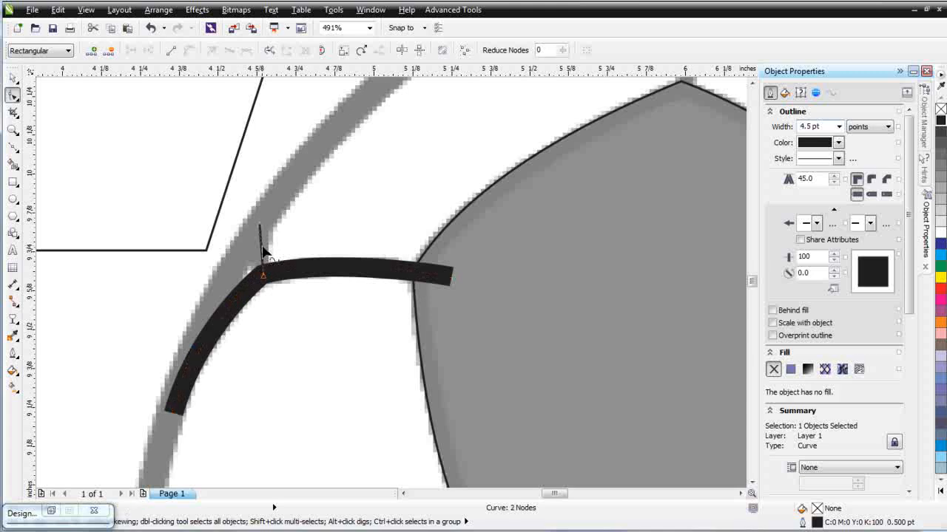
{"action": "left_click", "coordinate": [813, 126]}
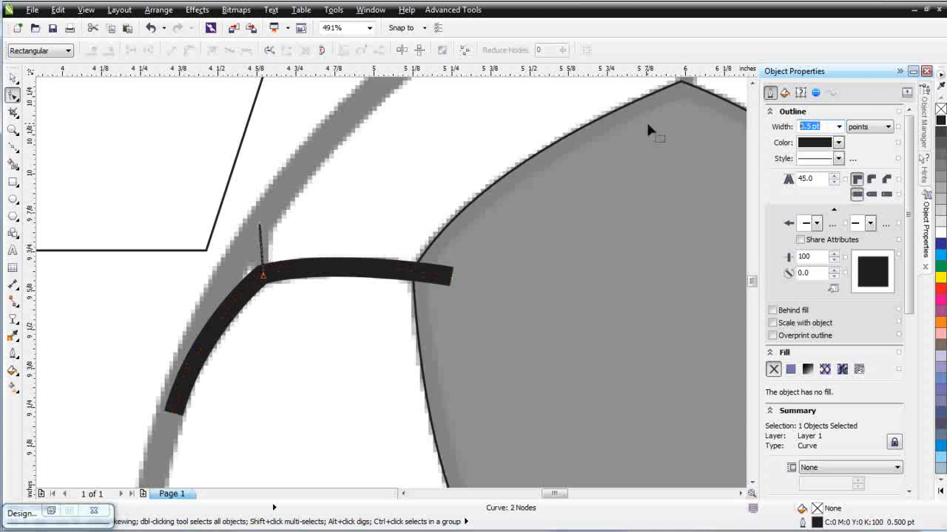
{"action": "type", "text": "4."}
{"action": "key", "text": "Return"}
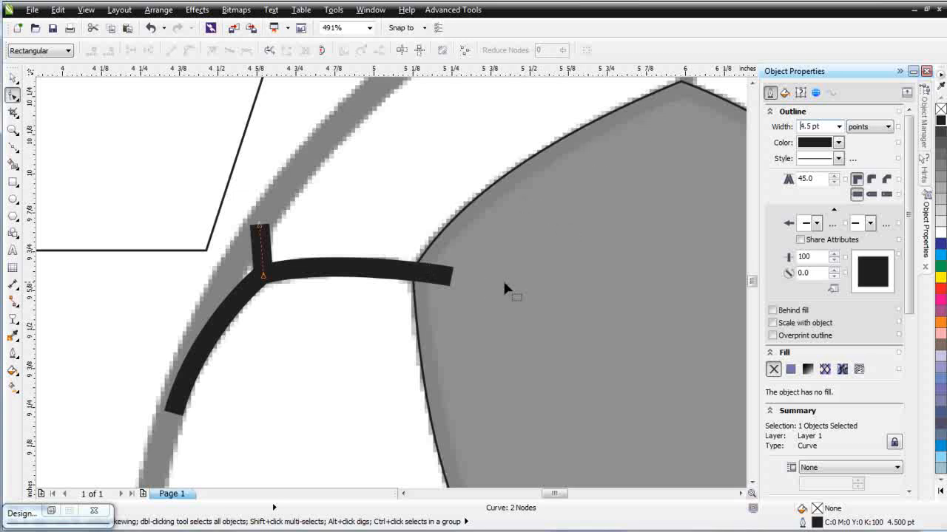
Step: Select the seam curve and the short branch line together and convert their outlines to objects
{"action": "scroll", "coordinate": [393, 289], "scroll_direction": "down", "scroll_amount": 2}
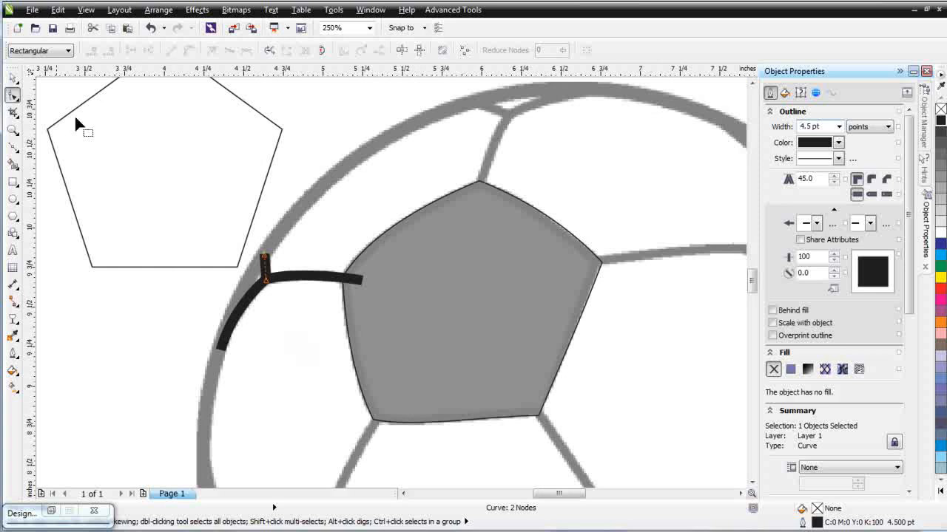
{"action": "left_click", "coordinate": [12, 78]}
{"action": "left_click_drag", "start_coordinate": [131, 439], "coordinate": [448, 221]}
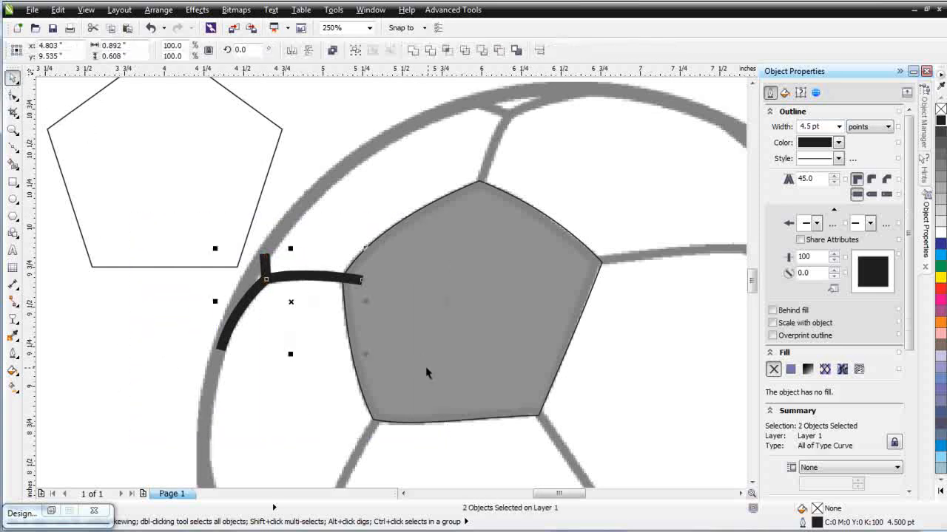
{"action": "left_click", "coordinate": [158, 9]}
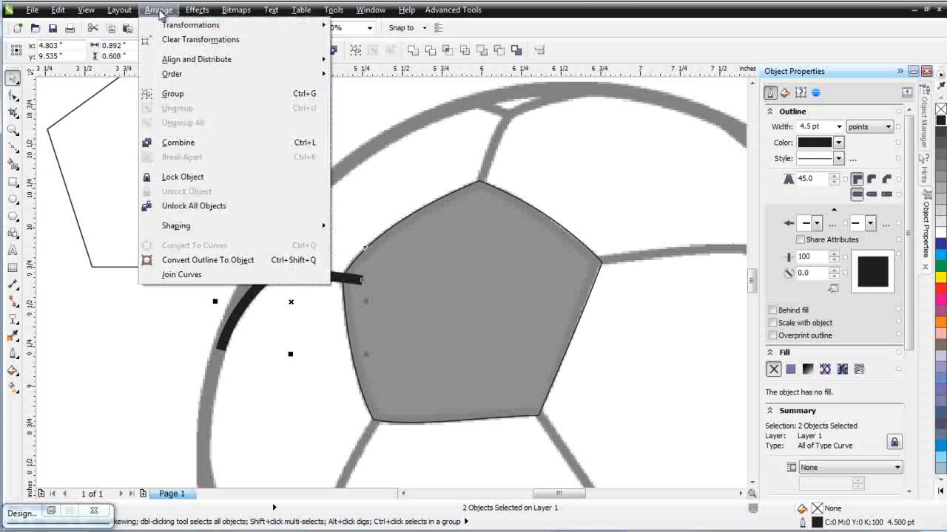
{"action": "left_click", "coordinate": [229, 261]}
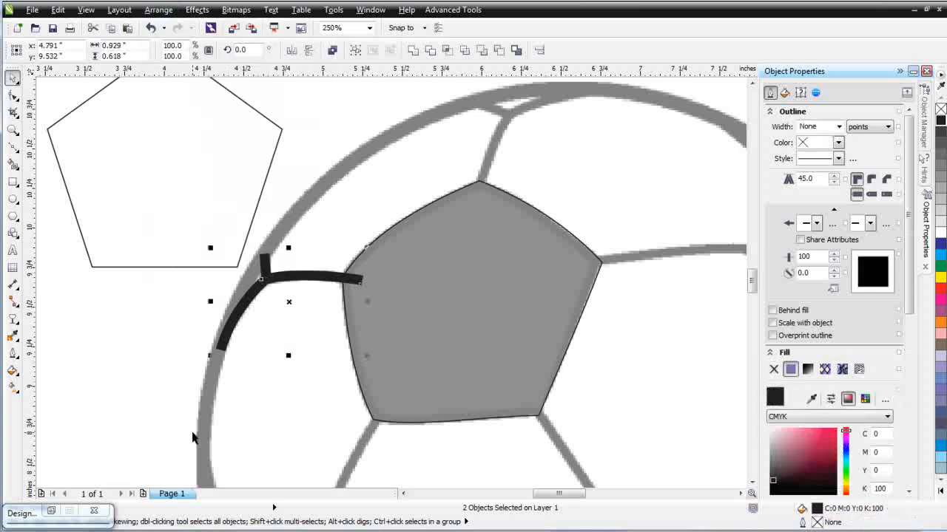
Step: Weld the two converted seam pieces together and weld the result to the traced pentagon
{"action": "left_click", "coordinate": [414, 51]}
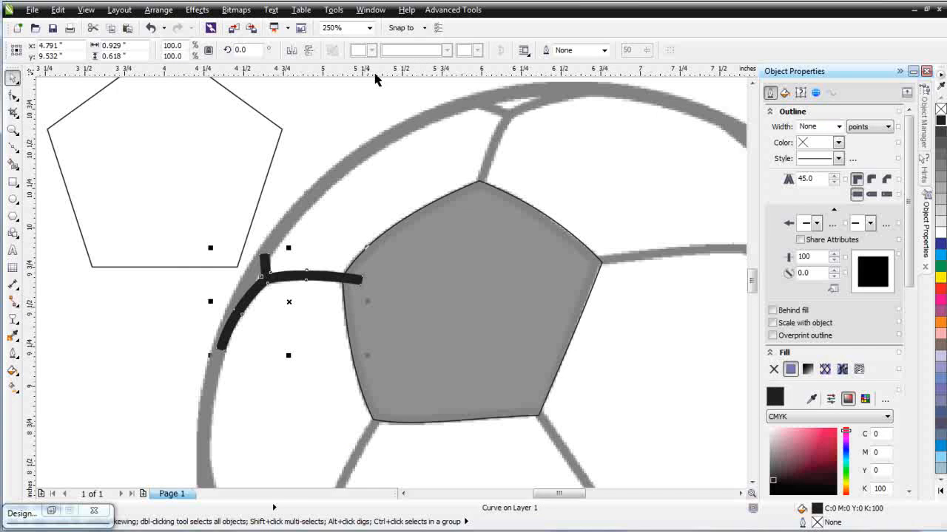
{"action": "left_click", "coordinate": [475, 309], "text": "shift"}
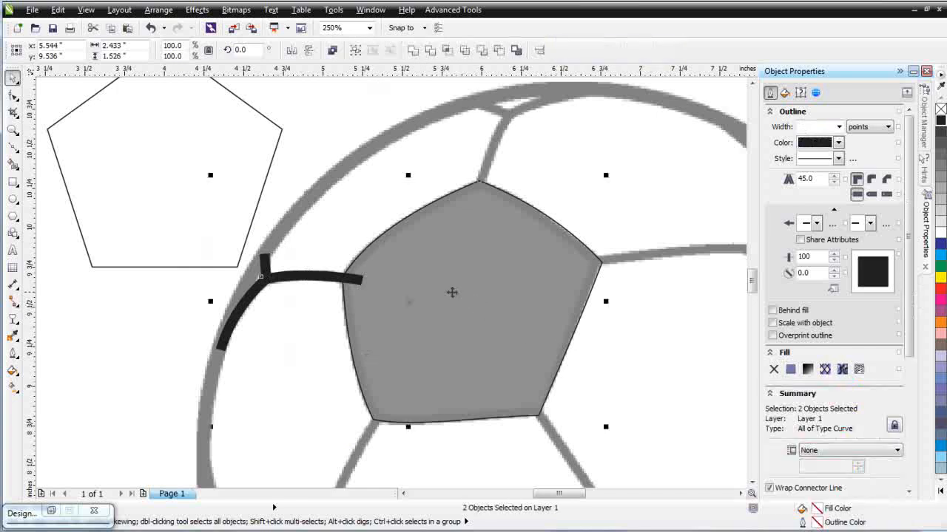
{"action": "left_click", "coordinate": [414, 50]}
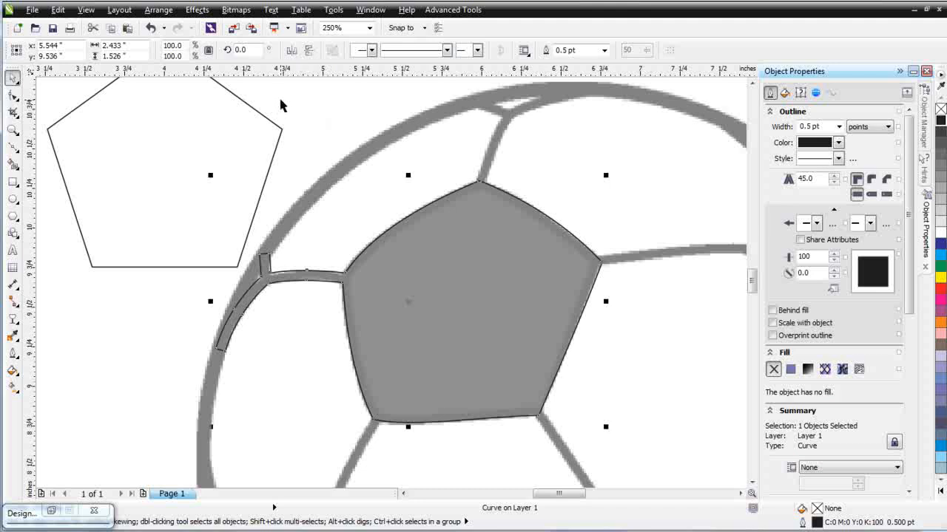
Step: With nothing selected, set the document's default outline width for Graphic objects to 4.5 pt
{"action": "left_click", "coordinate": [249, 93]}
{"action": "left_click", "coordinate": [822, 127]}
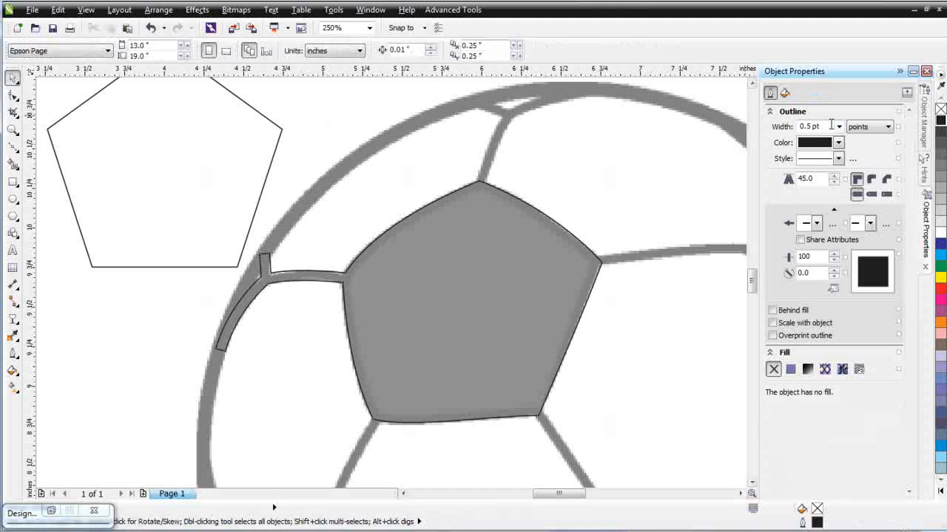
{"action": "type", "text": "4.5"}
{"action": "key", "text": "Return"}
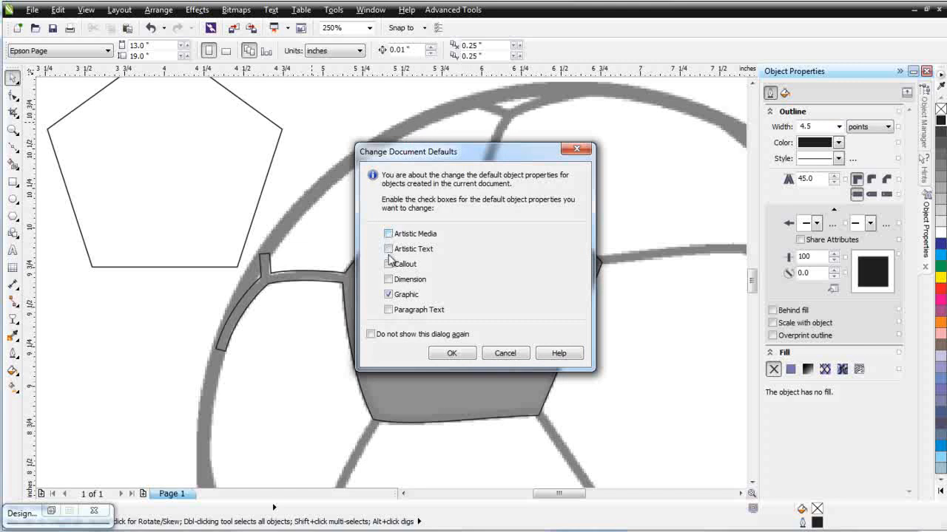
{"action": "left_click", "coordinate": [465, 355]}
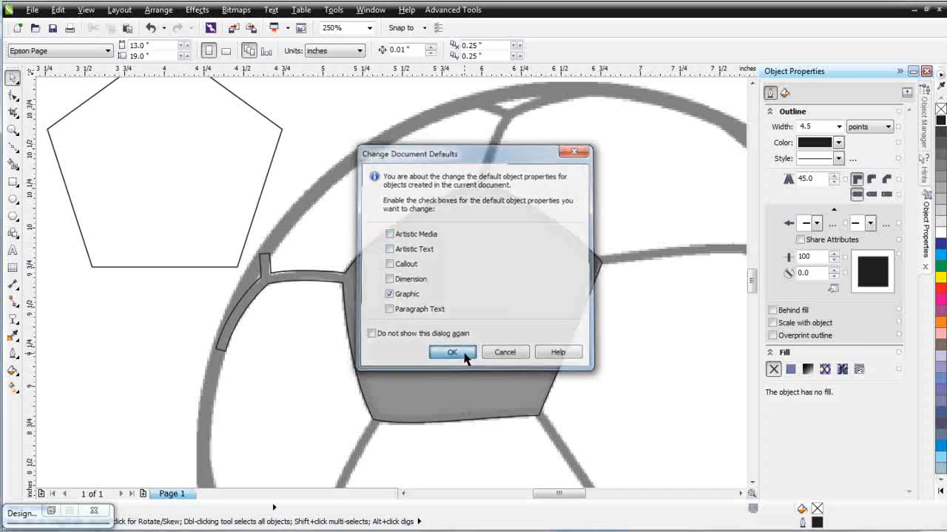
{"action": "left_click", "coordinate": [12, 146]}
{"action": "left_click", "coordinate": [477, 194]}
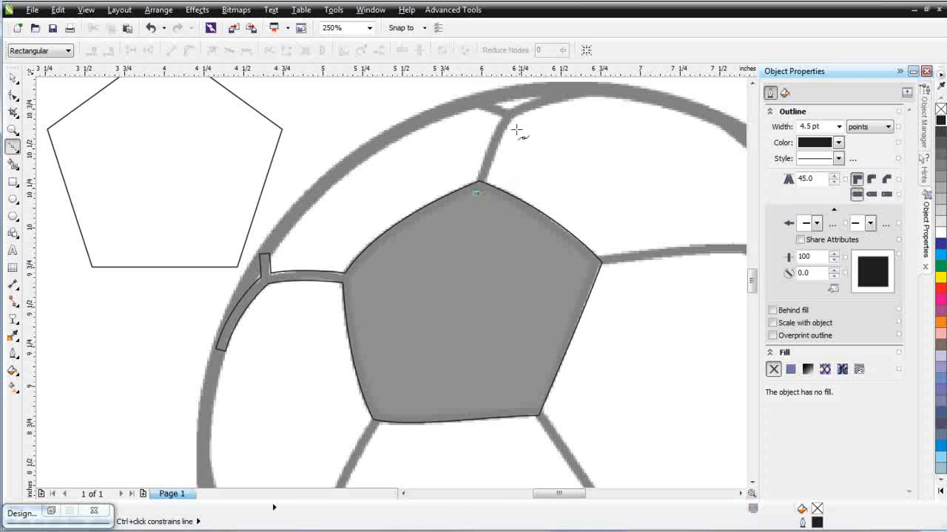
{"action": "left_click_drag", "start_coordinate": [509, 115], "coordinate": [527, 99]}
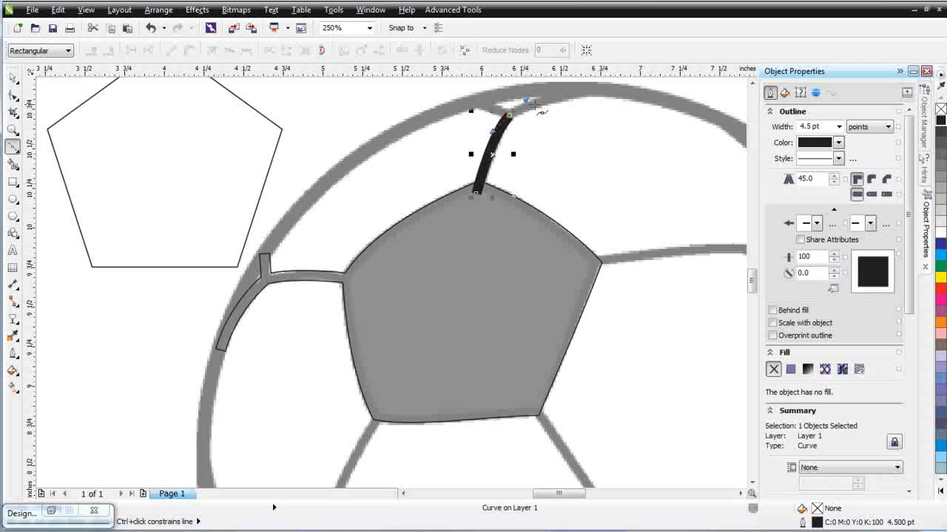
{"action": "key", "text": "ctrl+z"}
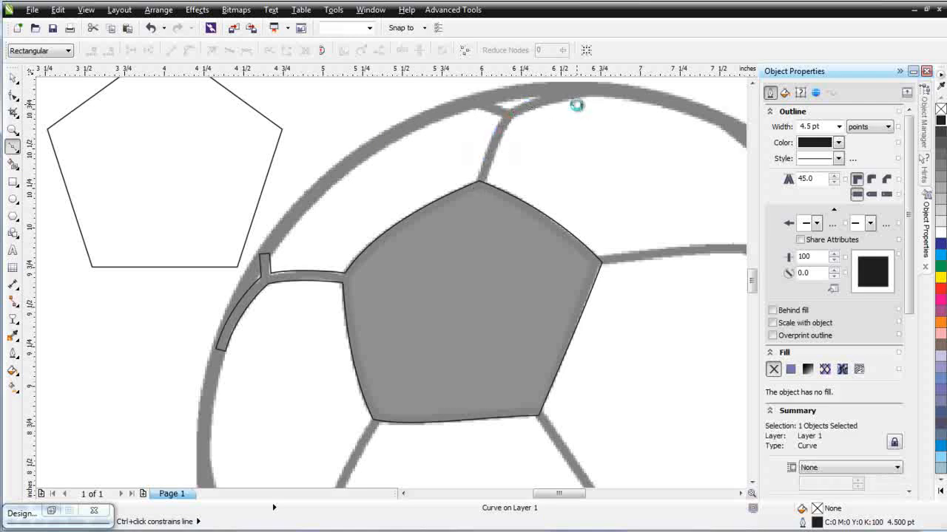
Step: Draw a Bézier seam from just inside the traced pentagon's top corner, curving through the junction above it, to the ball's upper rim
{"action": "left_click", "coordinate": [477, 196]}
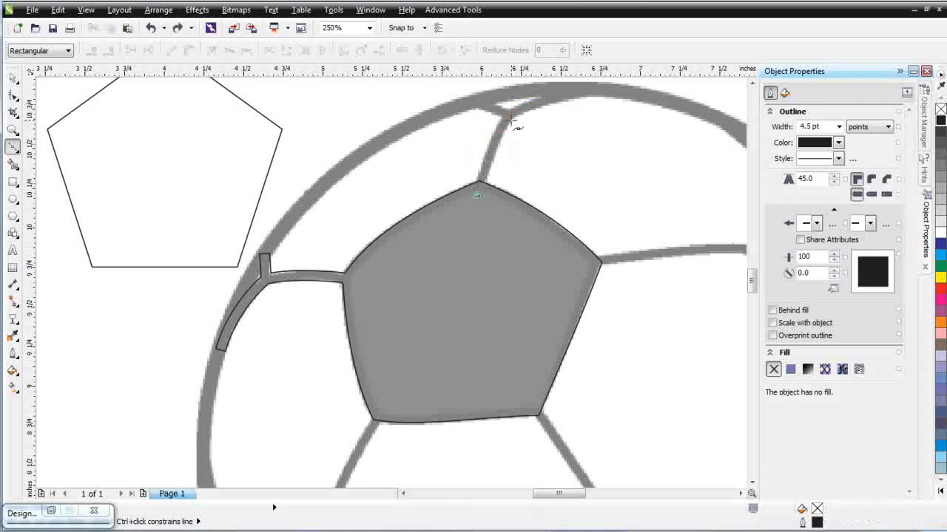
{"action": "left_click_drag", "start_coordinate": [507, 115], "coordinate": [525, 96]}
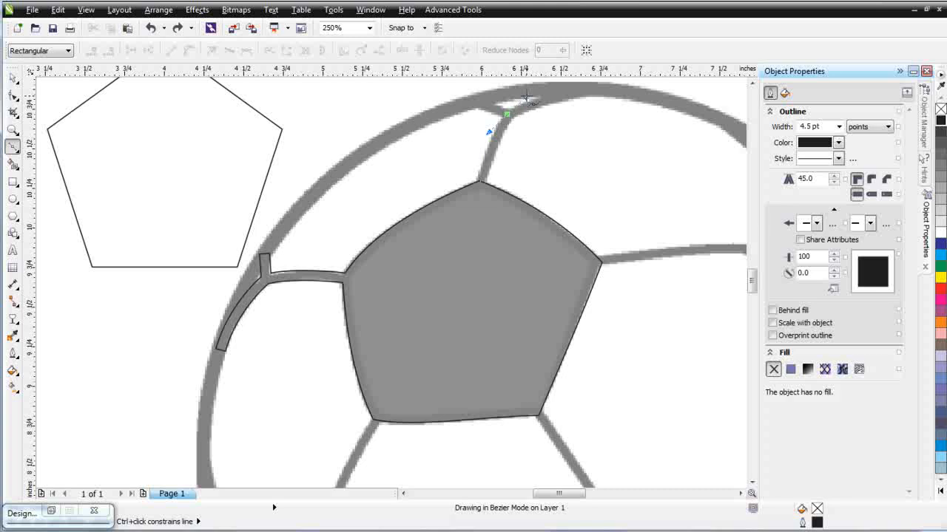
{"action": "left_click_drag", "start_coordinate": [527, 97], "coordinate": [528, 97]}
{"action": "left_click_drag", "start_coordinate": [533, 105], "coordinate": [531, 105]}
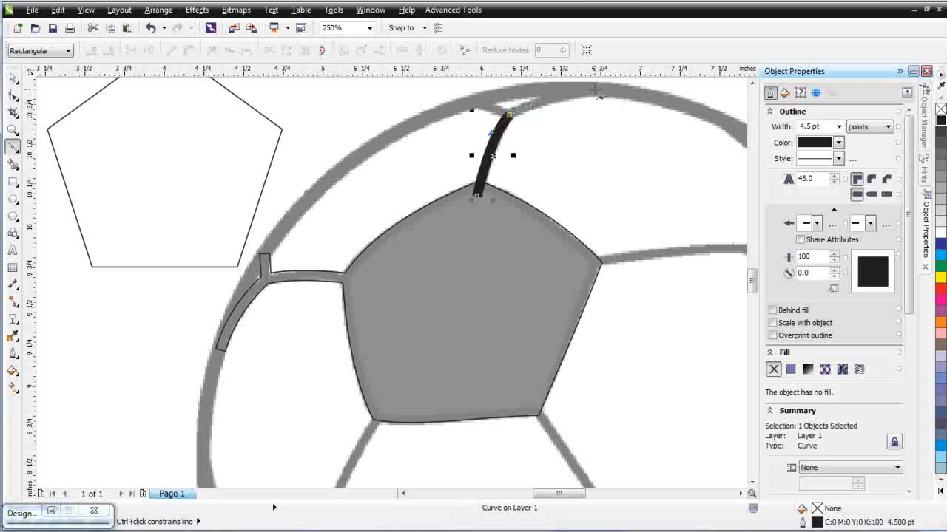
{"action": "left_click_drag", "start_coordinate": [595, 89], "coordinate": [617, 87]}
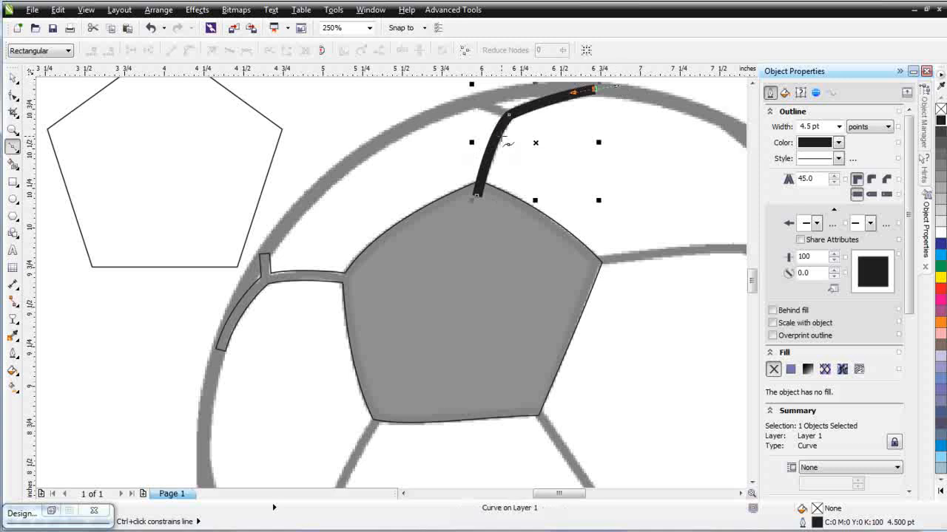
{"action": "key", "text": "space"}
Step: Draw a short straight branch line from the ball's rim to the seam junction above the traced pentagon
{"action": "key", "text": "space"}
{"action": "left_click", "coordinate": [476, 103]}
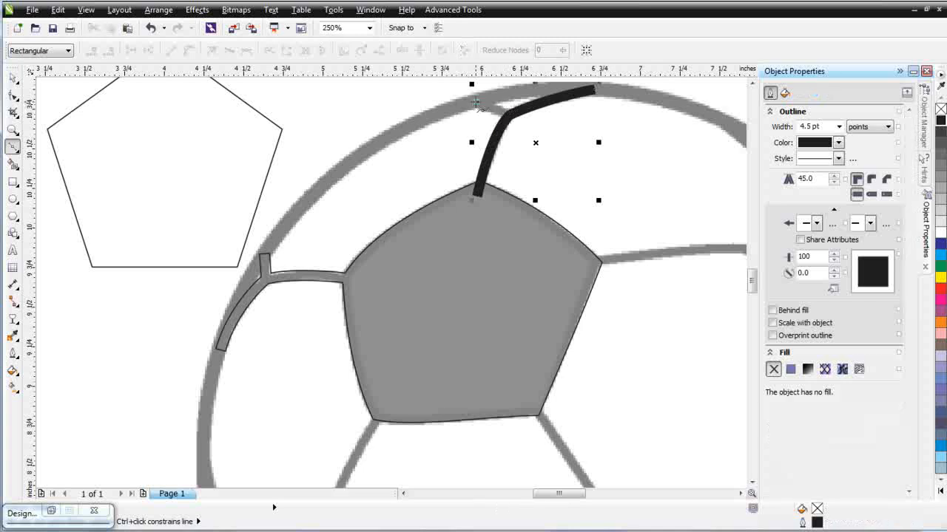
{"action": "left_click", "coordinate": [510, 115]}
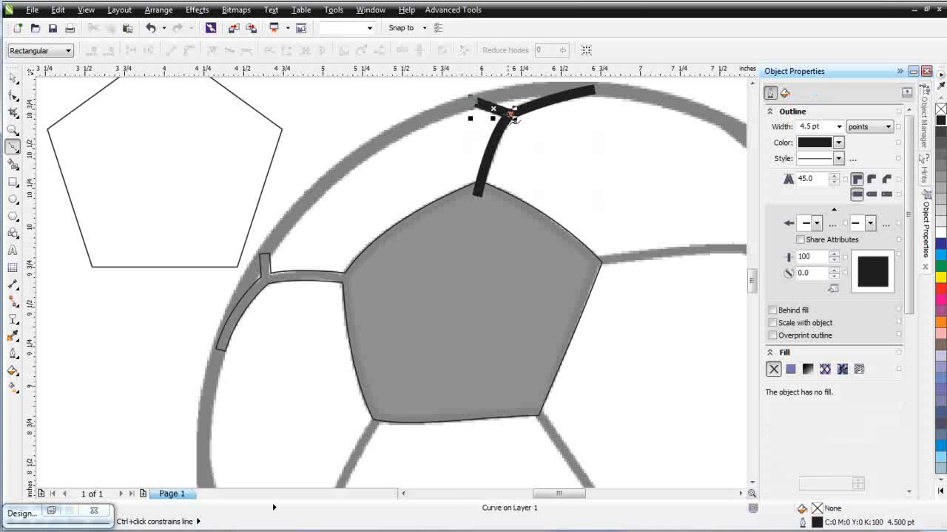
Step: Draw a separate, gently curved Bézier seam from inside the traced pentagon's right corner to the edge of the right-hand gray patch
{"action": "scroll", "coordinate": [527, 213], "scroll_direction": "down", "scroll_amount": 2}
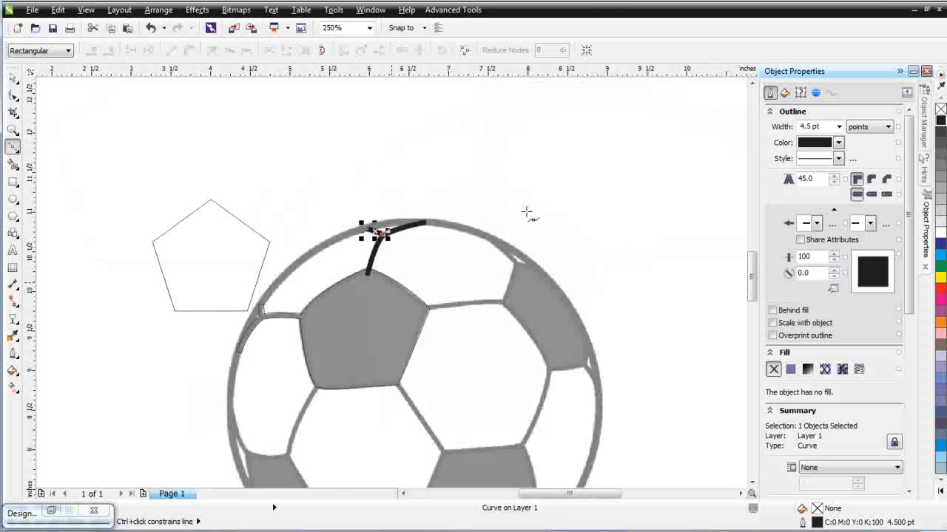
{"action": "scroll", "coordinate": [392, 281], "scroll_direction": "up", "scroll_amount": 2}
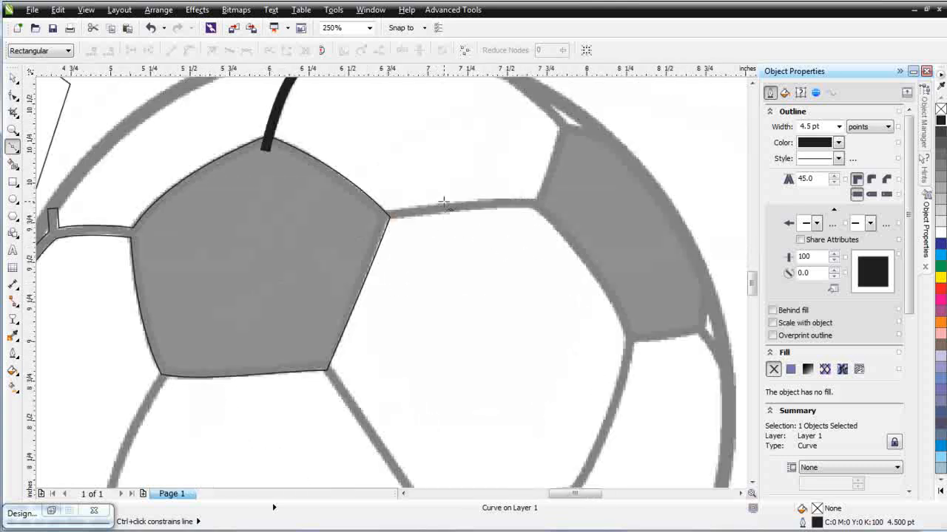
{"action": "left_click", "coordinate": [377, 217]}
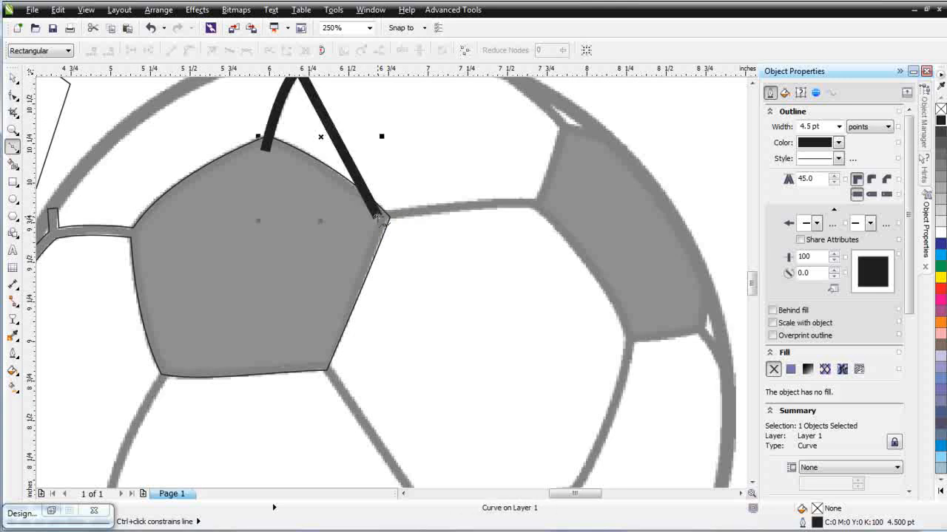
{"action": "key", "text": "ctrl+z"}
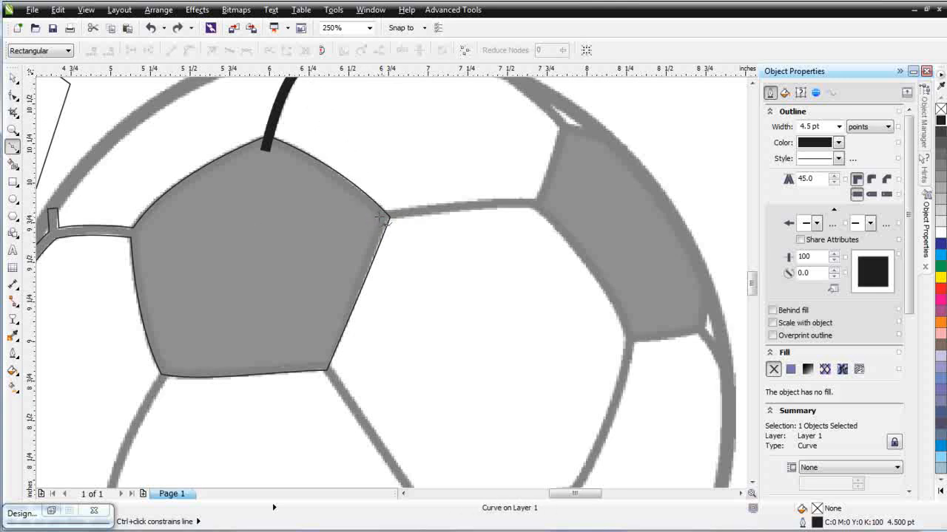
{"action": "key", "text": "space"}
{"action": "key", "text": "space"}
{"action": "left_click", "coordinate": [379, 219]}
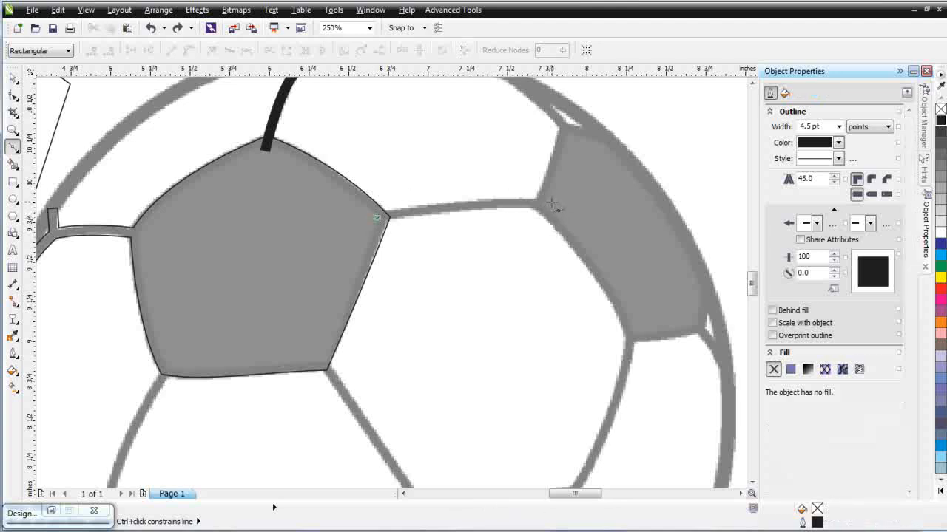
{"action": "left_click", "coordinate": [551, 204]}
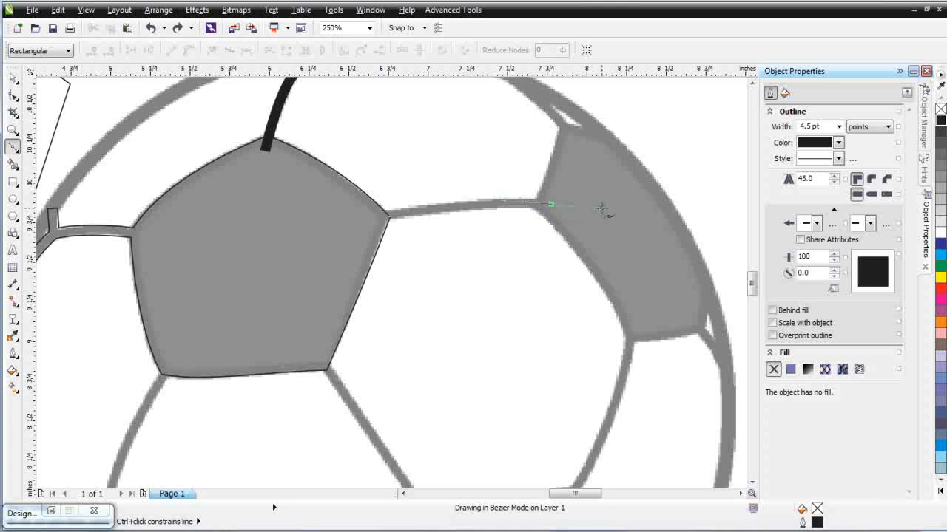
{"action": "key", "text": "space"}
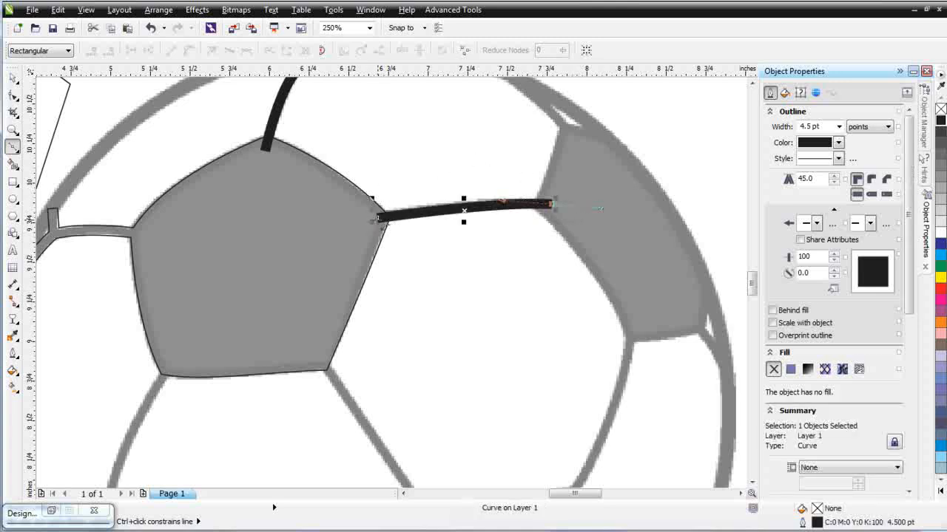
Step: Move the new seam's left end node further inside the pentagon and adjust the segment's bend to follow the bitmap
{"action": "left_click", "coordinate": [12, 95]}
{"action": "left_click_drag", "start_coordinate": [378, 220], "coordinate": [367, 217]}
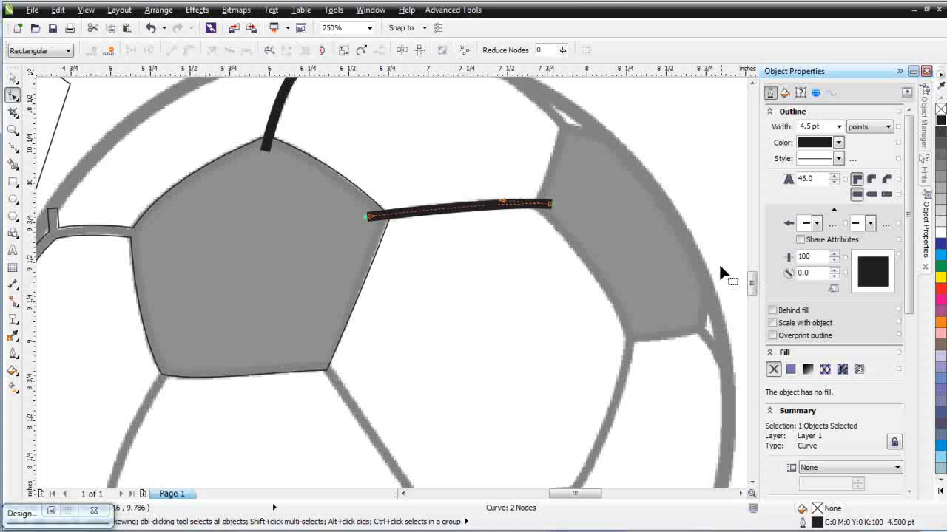
{"action": "left_click_drag", "start_coordinate": [462, 209], "coordinate": [464, 211]}
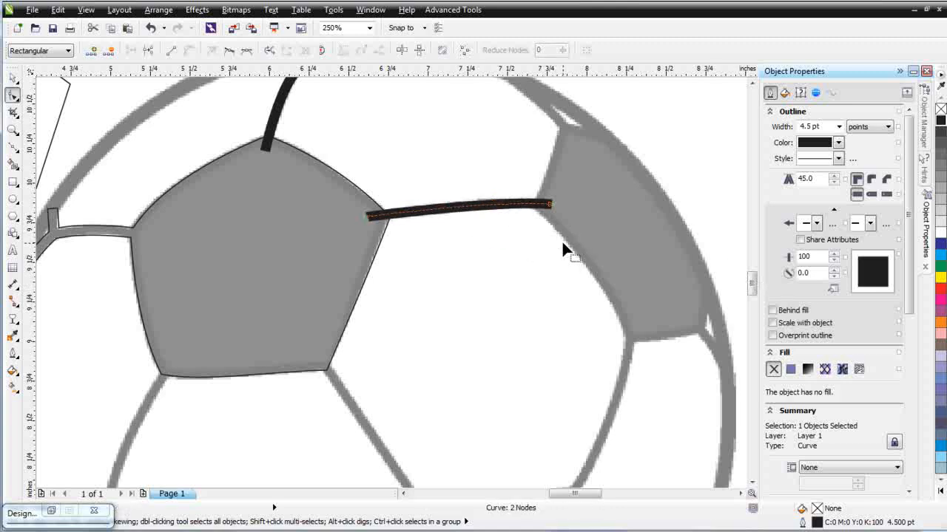
Step: Draw a Bézier seam about 0.41 by 0.38 inches from the right-hand patch's upper corner up to the ball's rim
{"action": "left_click", "coordinate": [13, 147]}
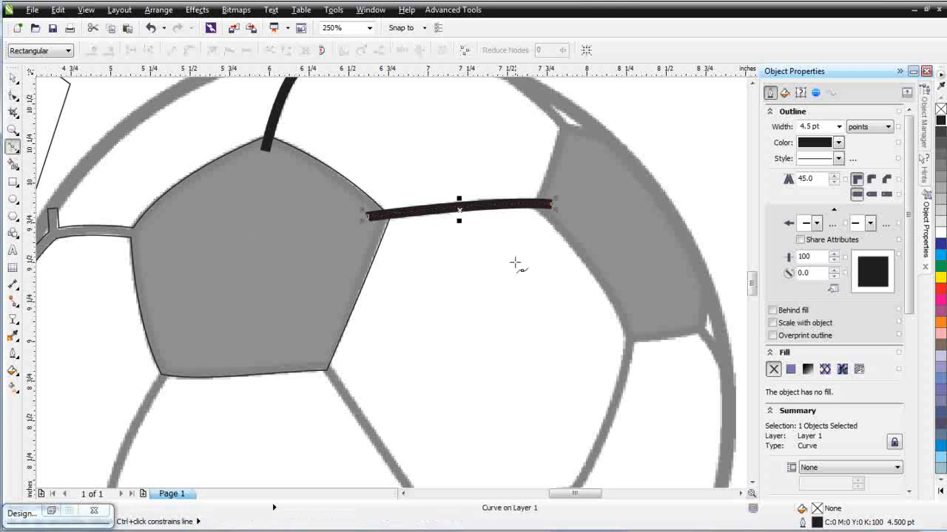
{"action": "scroll", "coordinate": [654, 240], "scroll_direction": "down", "scroll_amount": 3}
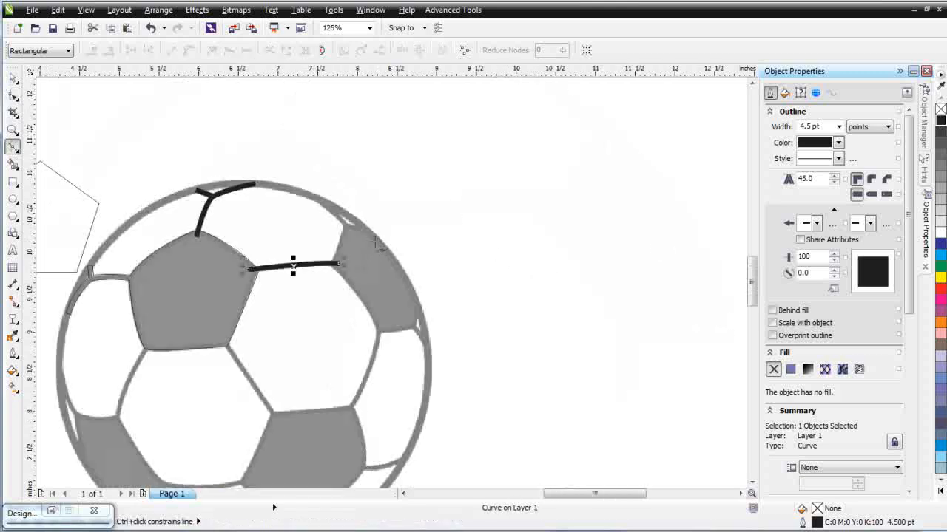
{"action": "scroll", "coordinate": [379, 283], "scroll_direction": "up", "scroll_amount": 3}
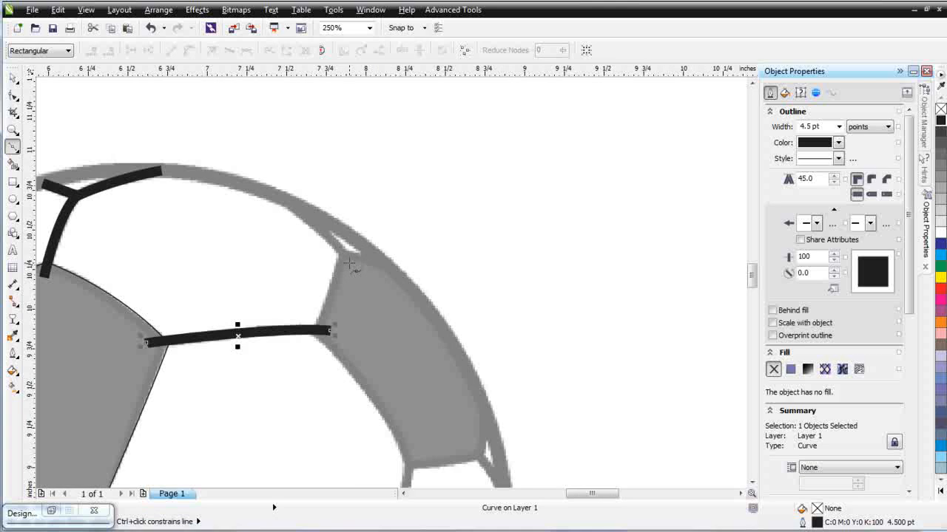
{"action": "left_click", "coordinate": [349, 262]}
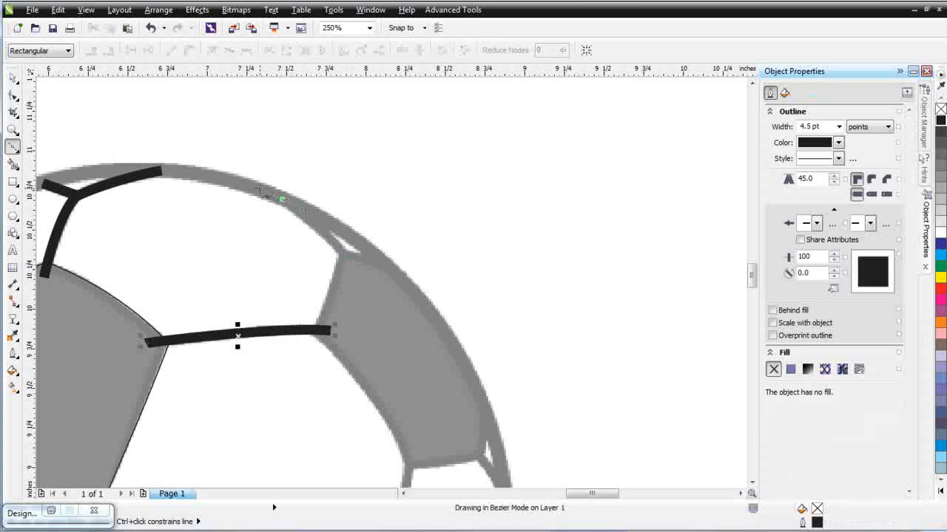
{"action": "left_click", "coordinate": [263, 191]}
Step: Draw a separate Bézier seam from the right-hand patch's lower-left corner, through a middle node, into the lower patch's upper-right corner
{"action": "scroll", "coordinate": [436, 432], "scroll_direction": "down", "scroll_amount": 3}
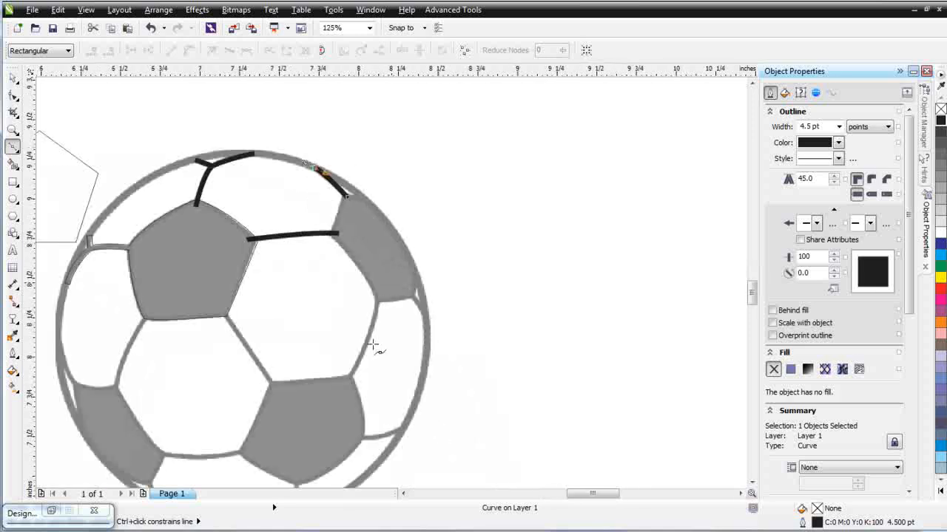
{"action": "scroll", "coordinate": [376, 345], "scroll_direction": "up", "scroll_amount": 3}
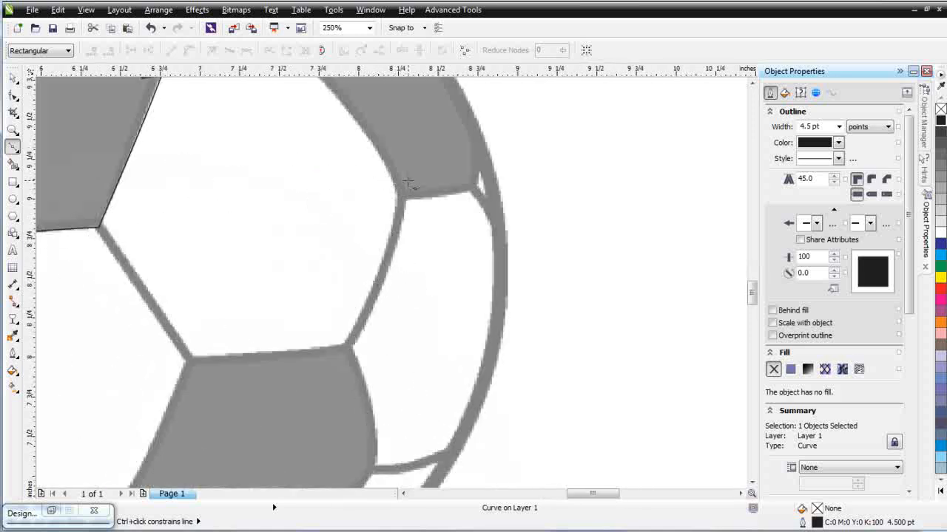
{"action": "key", "text": "space"}
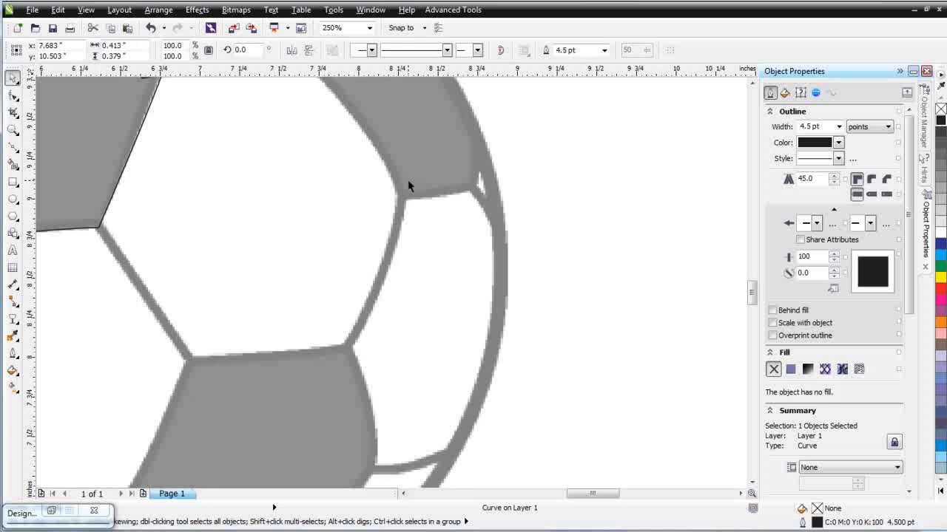
{"action": "key", "text": "space"}
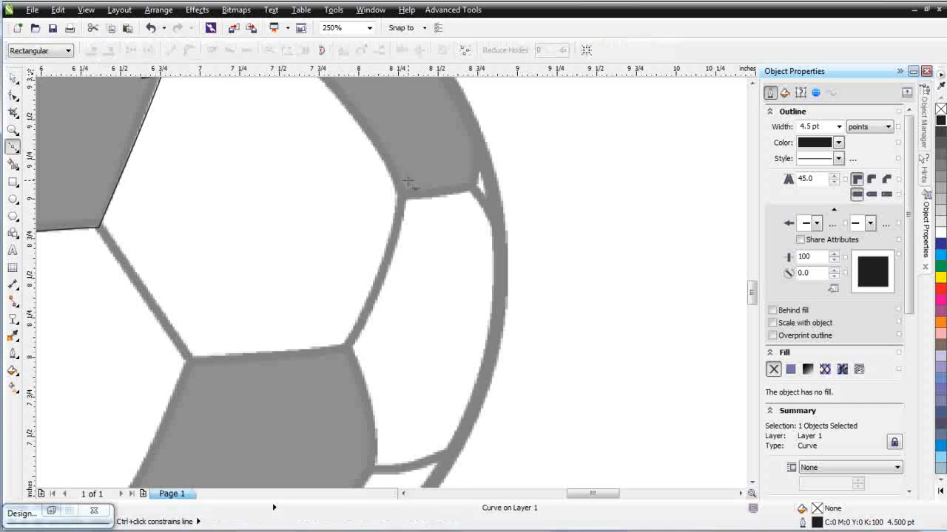
{"action": "left_click", "coordinate": [405, 180]}
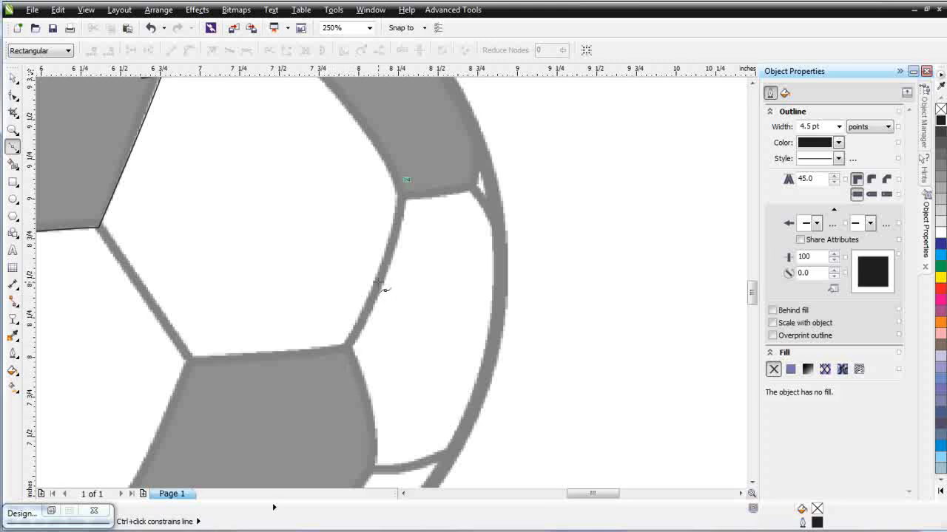
{"action": "left_click_drag", "start_coordinate": [378, 283], "coordinate": [370, 303]}
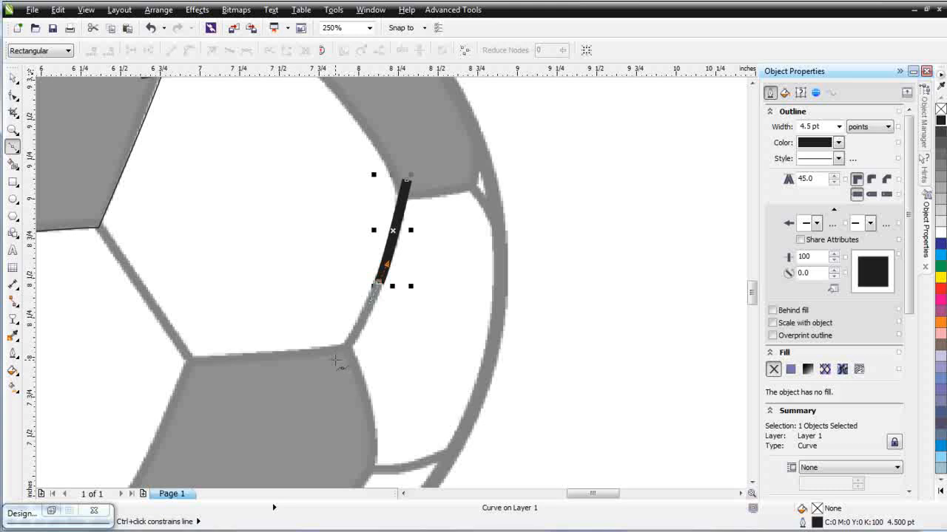
{"action": "left_click_drag", "start_coordinate": [335, 365], "coordinate": [322, 385]}
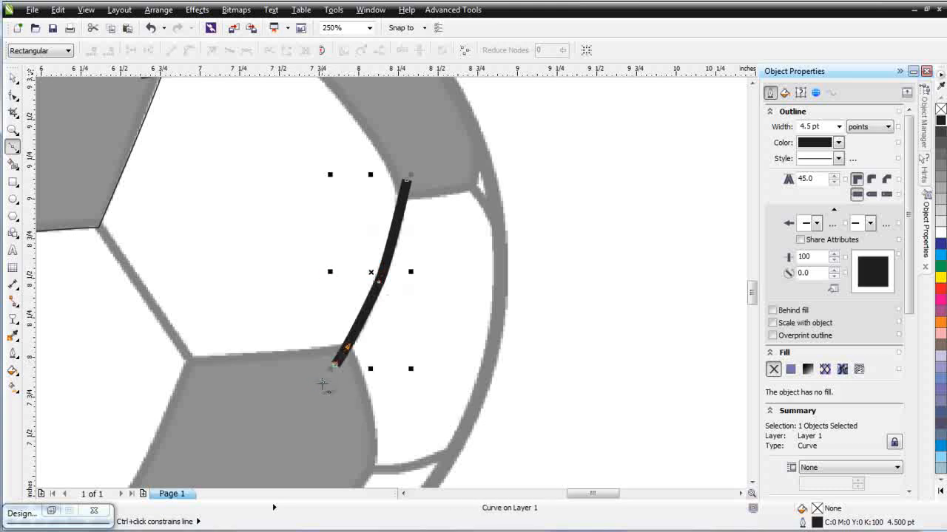
Step: Reshape the seam by lengthening its middle node's handles and extending its top end further into the patch, about 1.22 inches tall overall
{"action": "key", "text": "F10"}
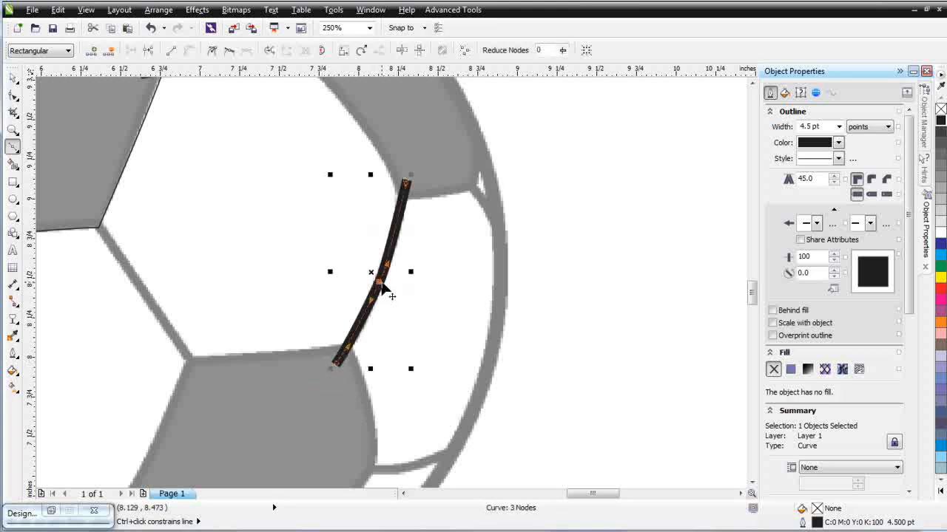
{"action": "left_click_drag", "start_coordinate": [389, 265], "coordinate": [404, 240]}
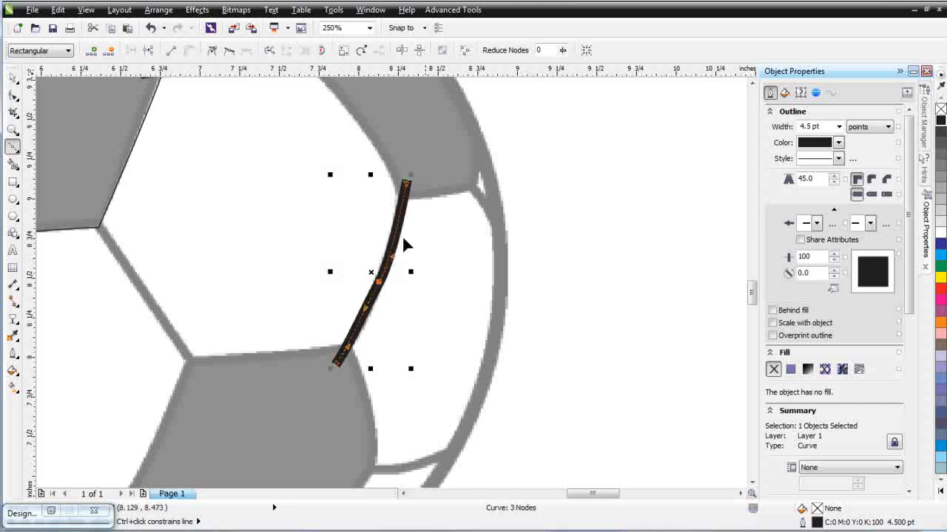
{"action": "left_click_drag", "start_coordinate": [409, 186], "coordinate": [416, 176]}
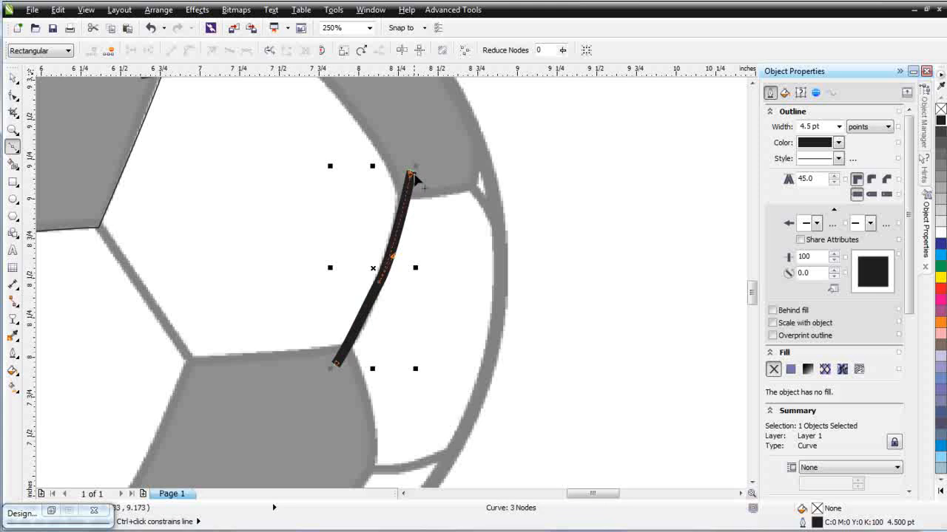
{"action": "left_click", "coordinate": [392, 259]}
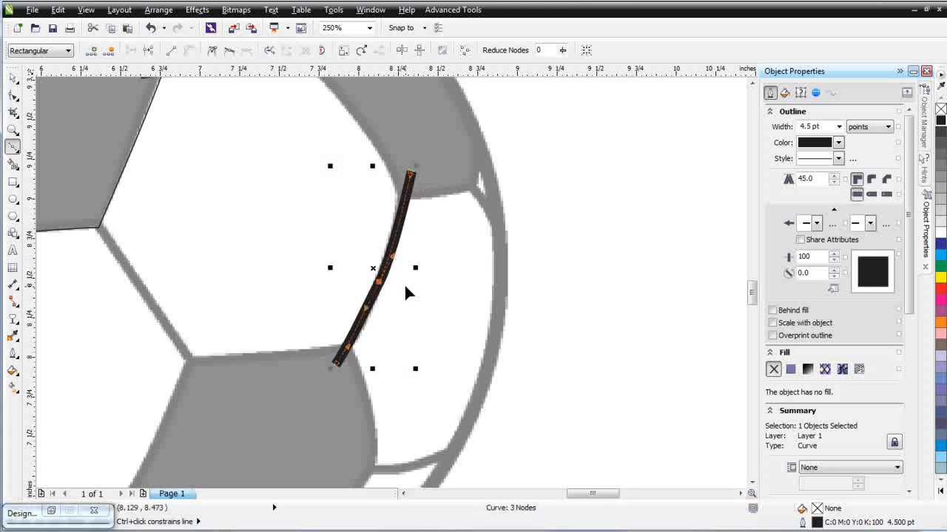
{"action": "scroll", "coordinate": [404, 283], "scroll_direction": "down", "scroll_amount": 2}
{"action": "scroll", "coordinate": [289, 328], "scroll_direction": "up", "scroll_amount": 2}
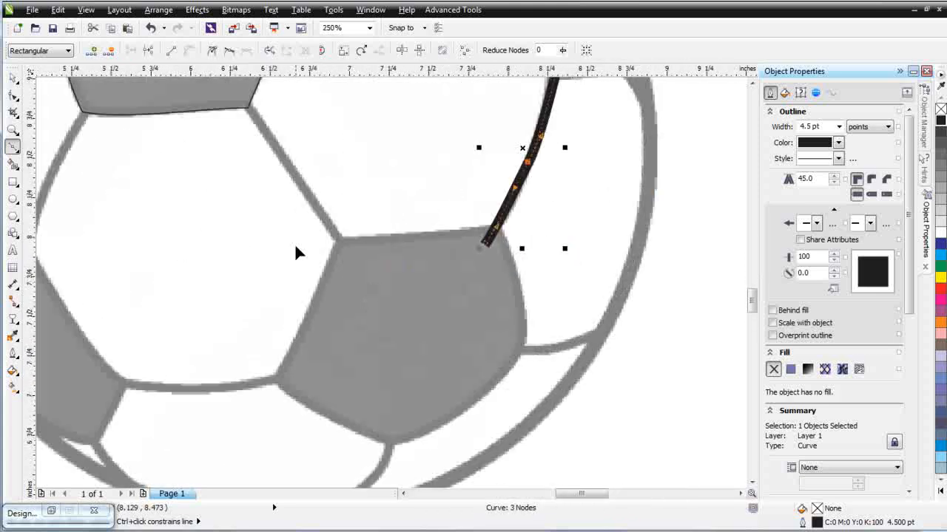
{"action": "key", "text": "space"}
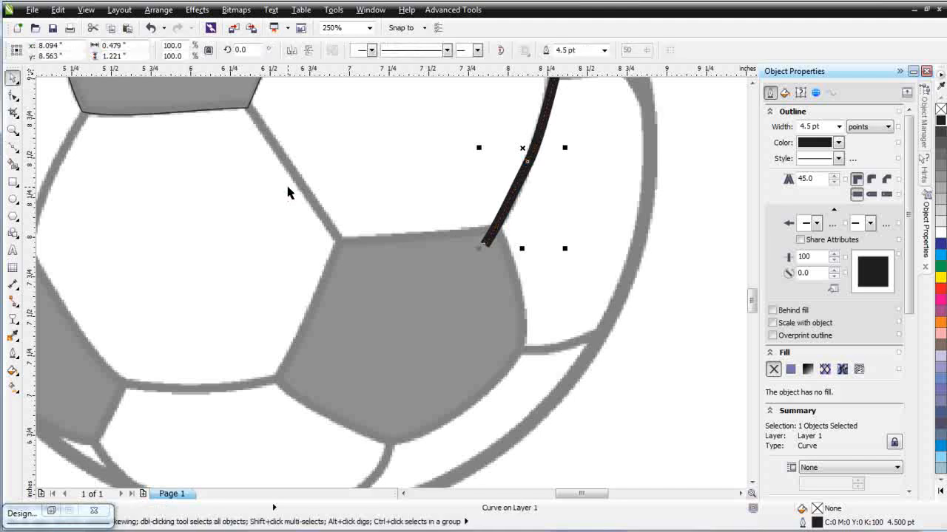
Step: Draw a separate straight Bézier seam from the central pentagon's lower-right corner into the lower patch's upper-left corner
{"action": "key", "text": "space"}
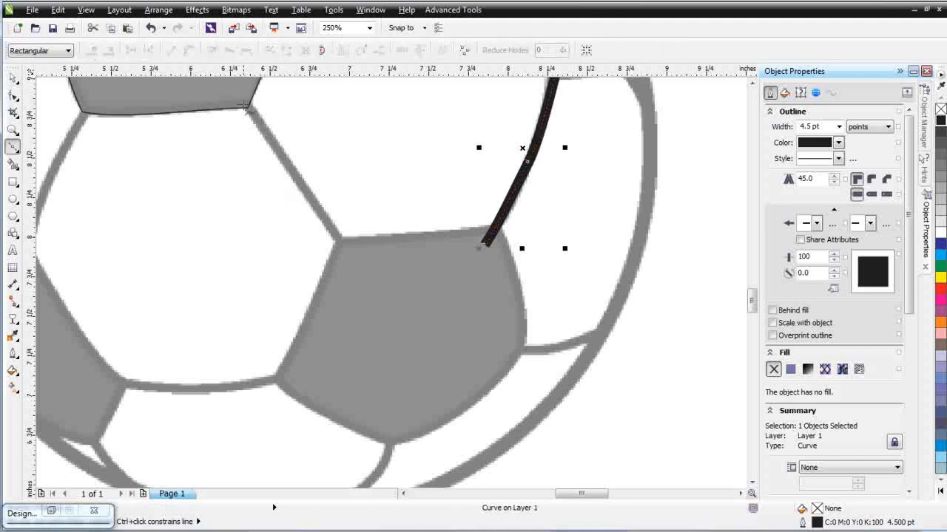
{"action": "left_click", "coordinate": [241, 97]}
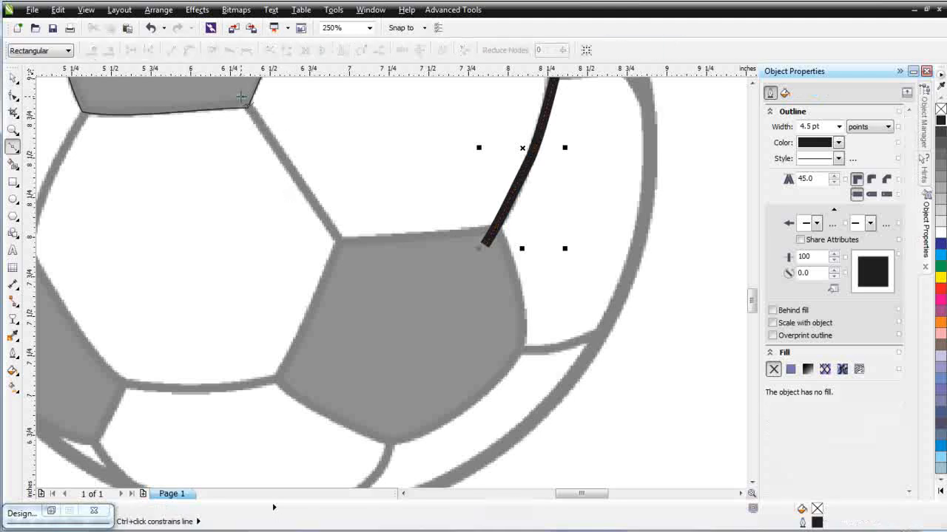
{"action": "double_click", "coordinate": [349, 259]}
Step: Draw a curved seam about 0.39 by 1.04 inches from the central pentagon's lower-left corner down into the lower-left patch
{"action": "key", "text": "F3"}
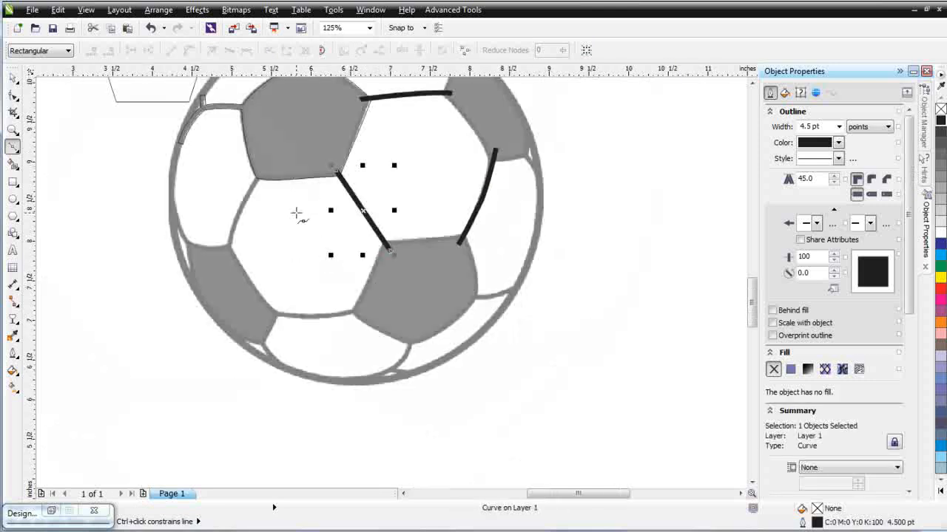
{"action": "scroll", "coordinate": [296, 214], "scroll_direction": "up", "scroll_amount": 1}
{"action": "key", "text": "space"}
{"action": "key", "text": "space"}
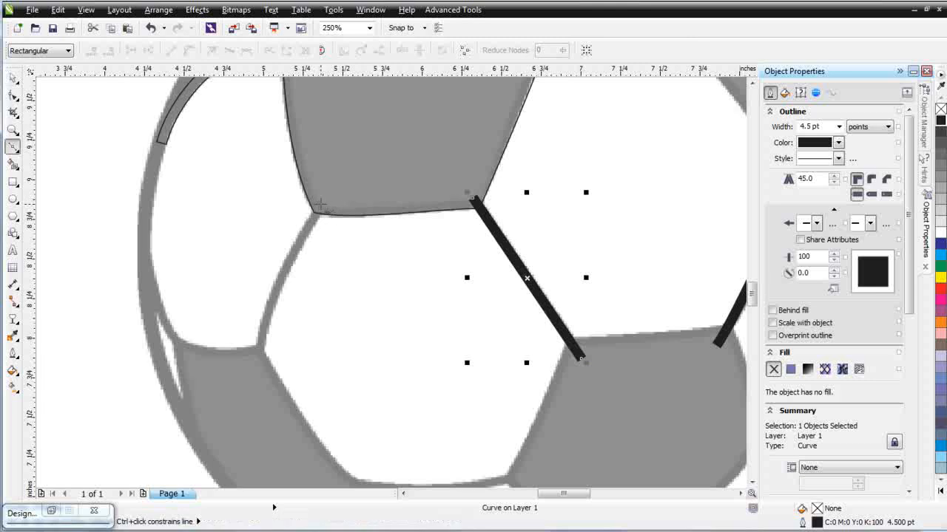
{"action": "left_click", "coordinate": [320, 204]}
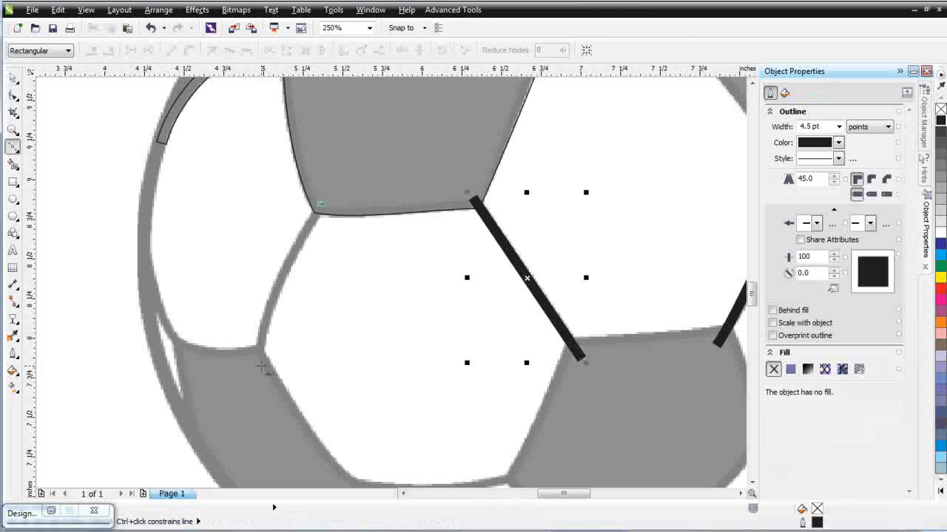
{"action": "left_click_drag", "start_coordinate": [259, 370], "coordinate": [264, 427]}
Step: Draw a separate curved seam from the lower patch's right corner out to the ball's right rim
{"action": "scroll", "coordinate": [581, 341], "scroll_direction": "down", "scroll_amount": 1}
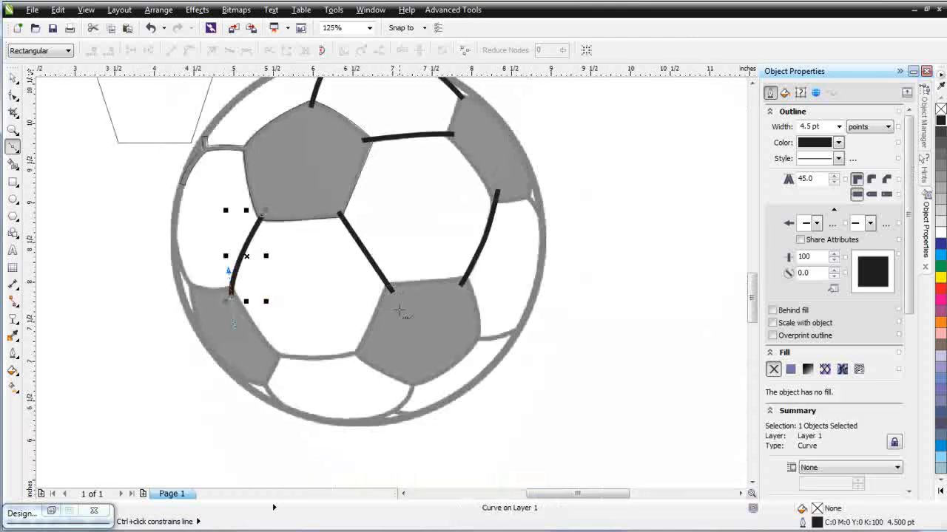
{"action": "scroll", "coordinate": [437, 373], "scroll_direction": "up", "scroll_amount": 1}
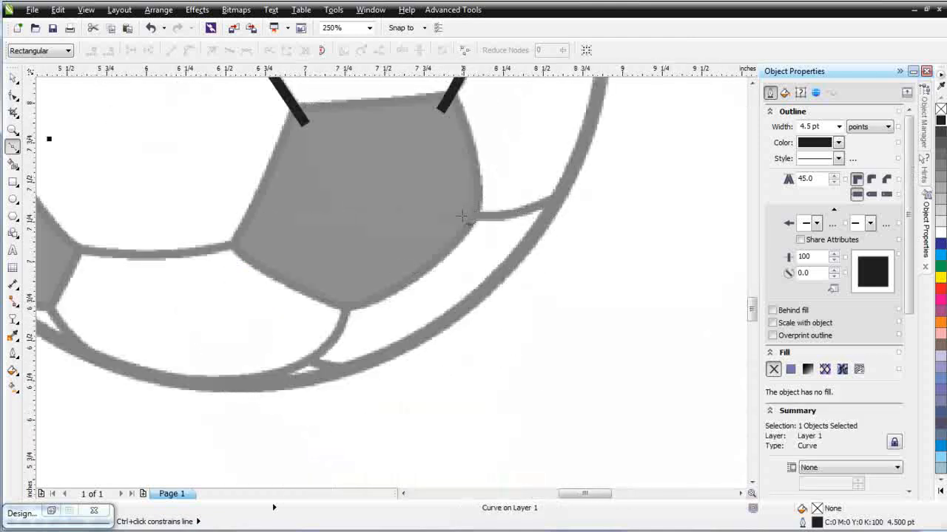
{"action": "key", "text": "space"}
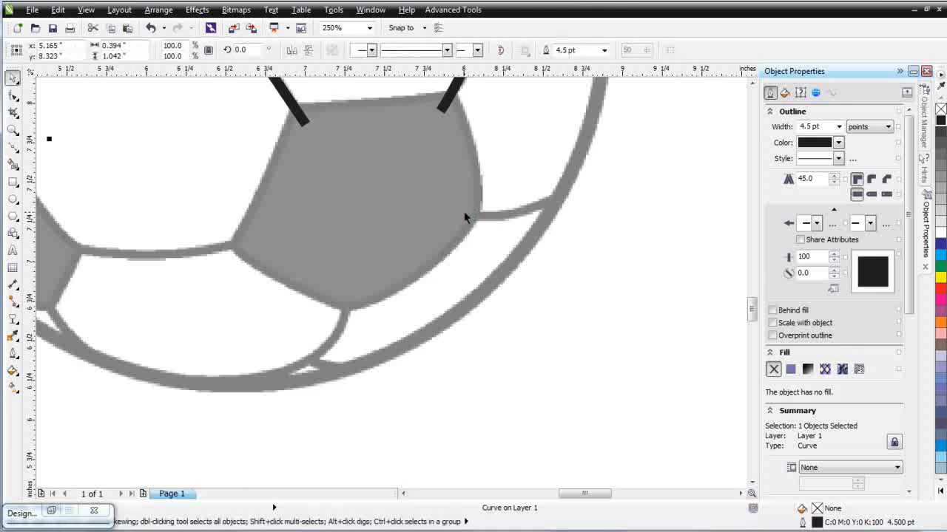
{"action": "key", "text": "F10"}
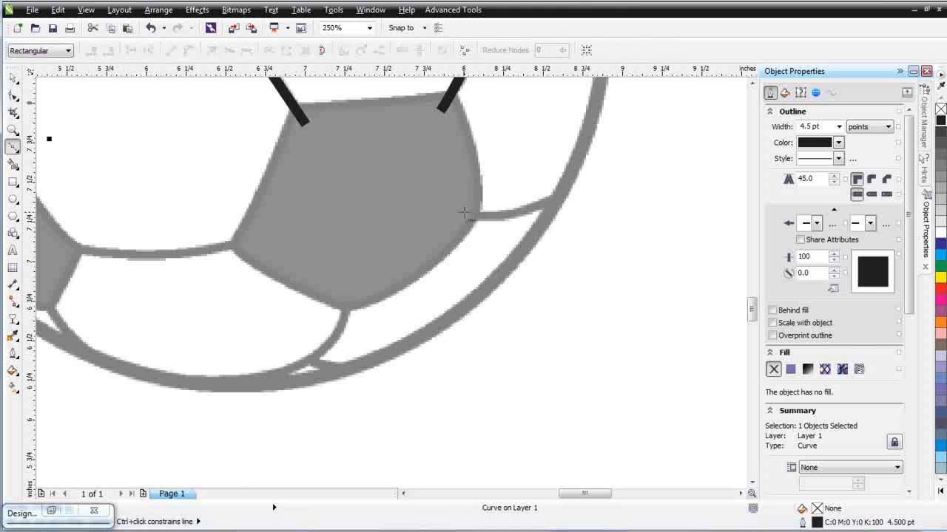
{"action": "left_click", "coordinate": [465, 213]}
{"action": "left_click_drag", "start_coordinate": [559, 197], "coordinate": [599, 170]}
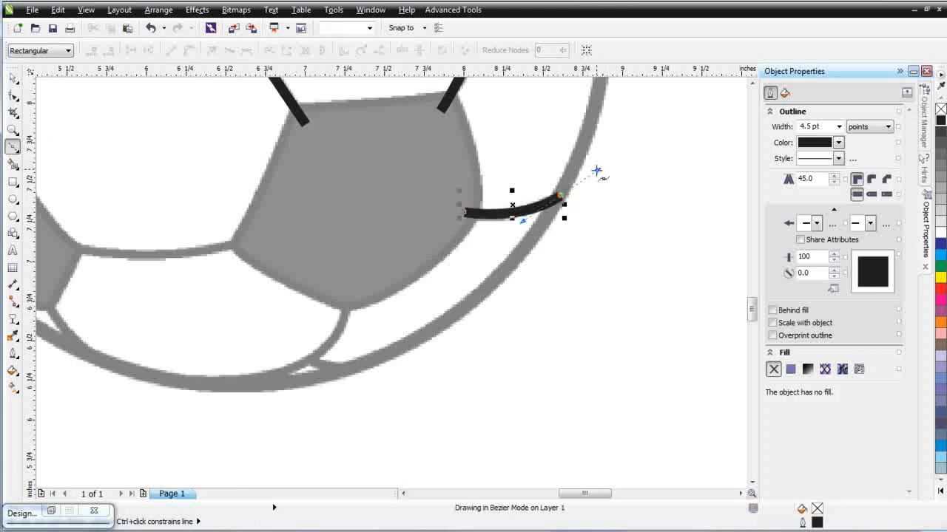
{"action": "key", "text": "space"}
{"action": "key", "text": "space"}
Step: Draw a curved seam from the lower patch's bottom corner, through a middle node, sweeping onto the ball's bottom rim
{"action": "scroll", "coordinate": [353, 300], "scroll_direction": "down", "scroll_amount": 1}
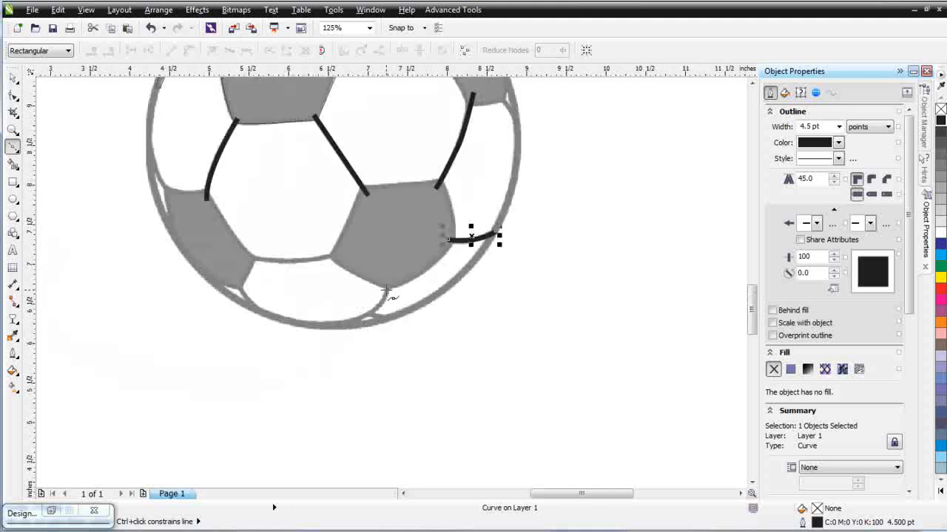
{"action": "scroll", "coordinate": [381, 287], "scroll_direction": "up", "scroll_amount": 1}
{"action": "left_click", "coordinate": [393, 261]}
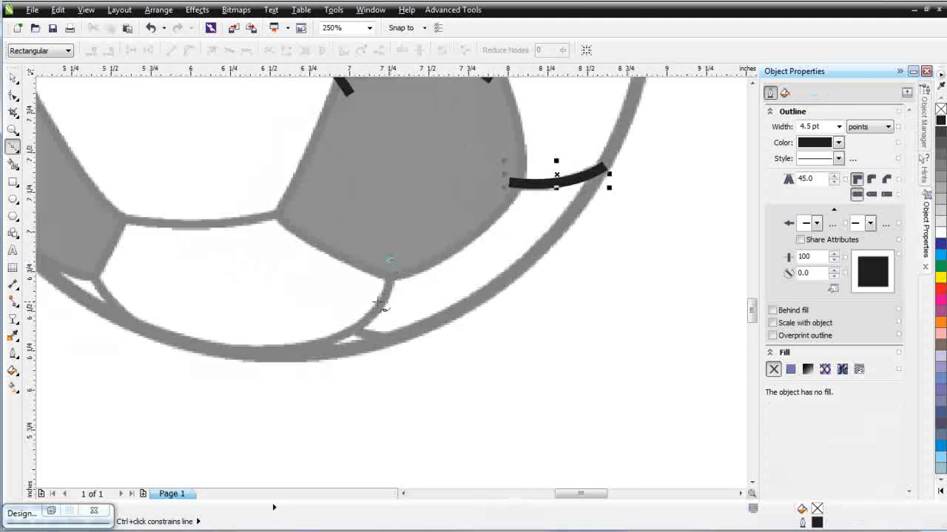
{"action": "left_click_drag", "start_coordinate": [379, 312], "coordinate": [357, 337]}
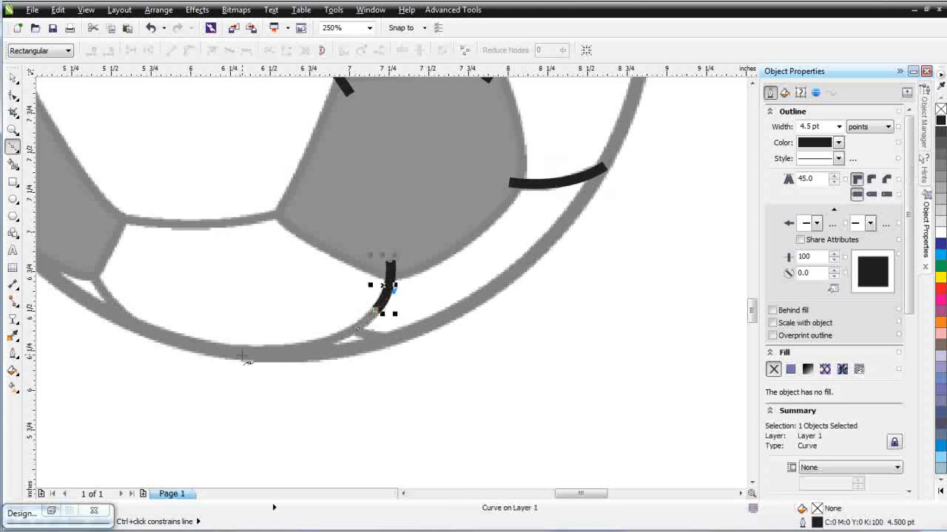
{"action": "left_click_drag", "start_coordinate": [229, 352], "coordinate": [155, 338]}
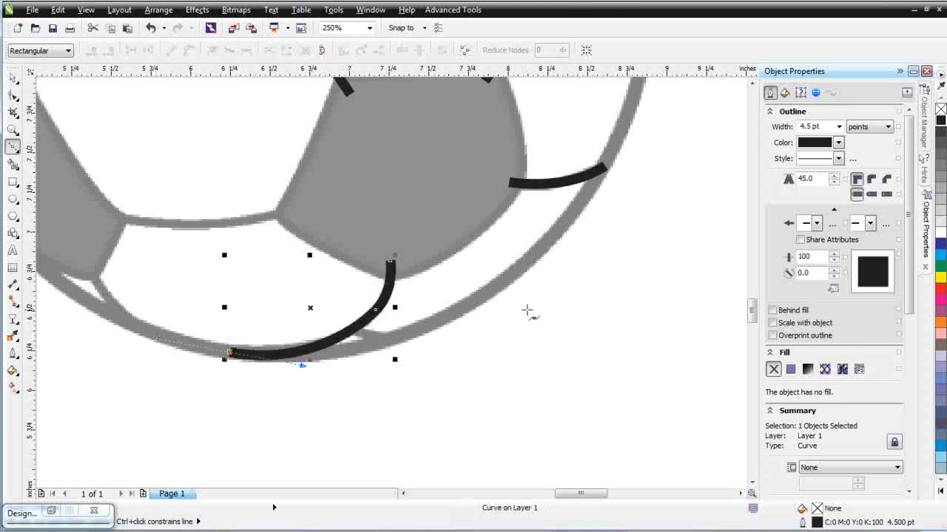
{"action": "key", "text": "space"}
{"action": "key", "text": "space"}
Step: Add a short curved branch from the bottom seam, near where it meets the rim, rightward onto the ball's rim
{"action": "left_click", "coordinate": [354, 329]}
{"action": "left_click", "coordinate": [396, 337]}
{"action": "left_click_drag", "start_coordinate": [423, 337], "coordinate": [428, 337]}
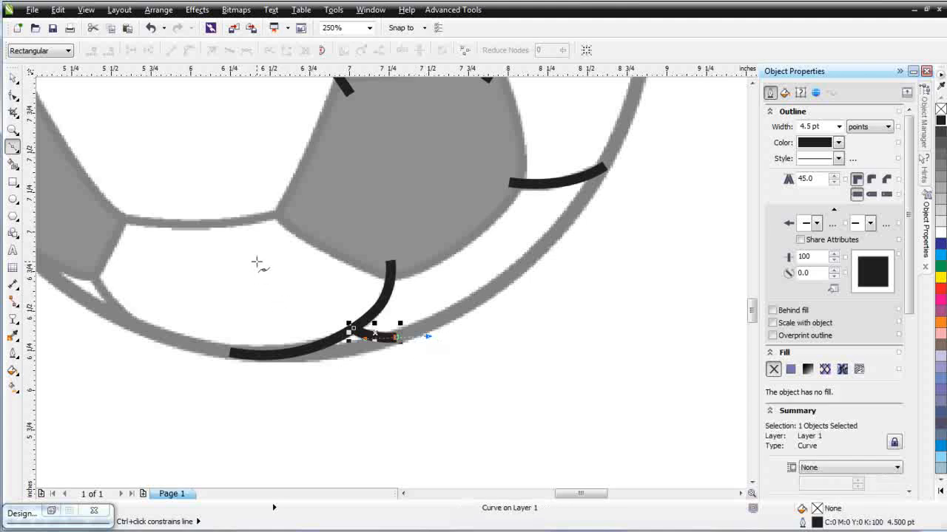
Step: Draw a curved seam about 1.19 inches wide between the lower patch and lower-left patch, refining its end node and bend
{"action": "left_click", "coordinate": [288, 210]}
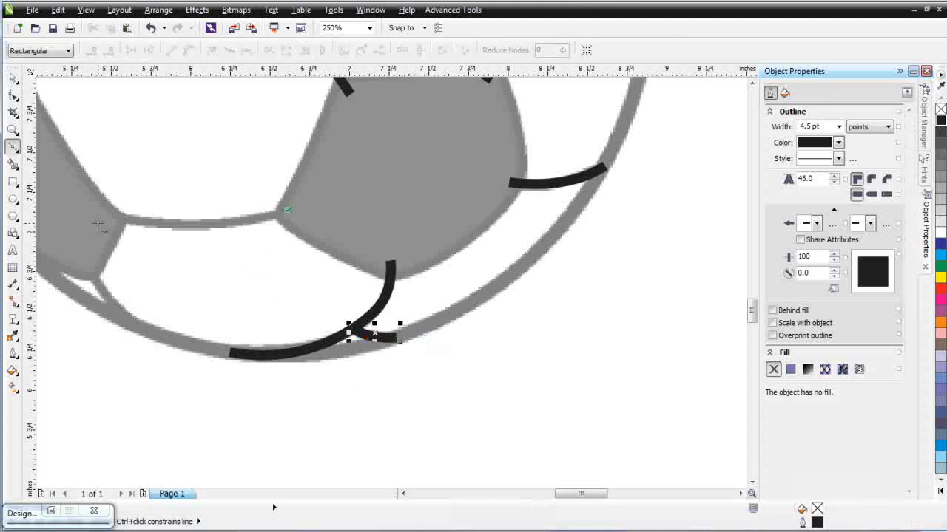
{"action": "left_click_drag", "start_coordinate": [111, 219], "coordinate": [63, 201]}
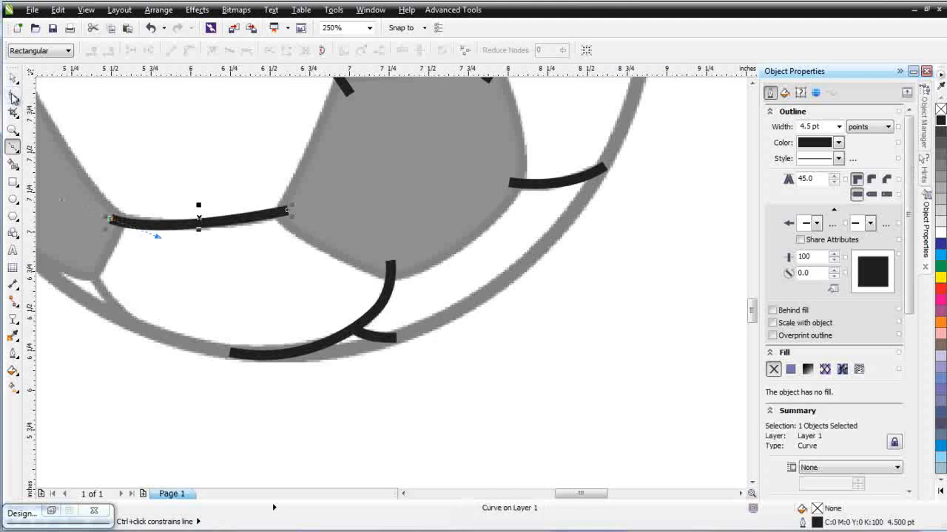
{"action": "left_click", "coordinate": [13, 95]}
{"action": "left_click_drag", "start_coordinate": [286, 213], "coordinate": [292, 215]}
{"action": "left_click_drag", "start_coordinate": [104, 226], "coordinate": [162, 241]}
Step: Draw a short curved seam from the lower-left patch's bottom corner to the ball's rim and nudge its rim end node onto the outline
{"action": "key", "text": "F3"}
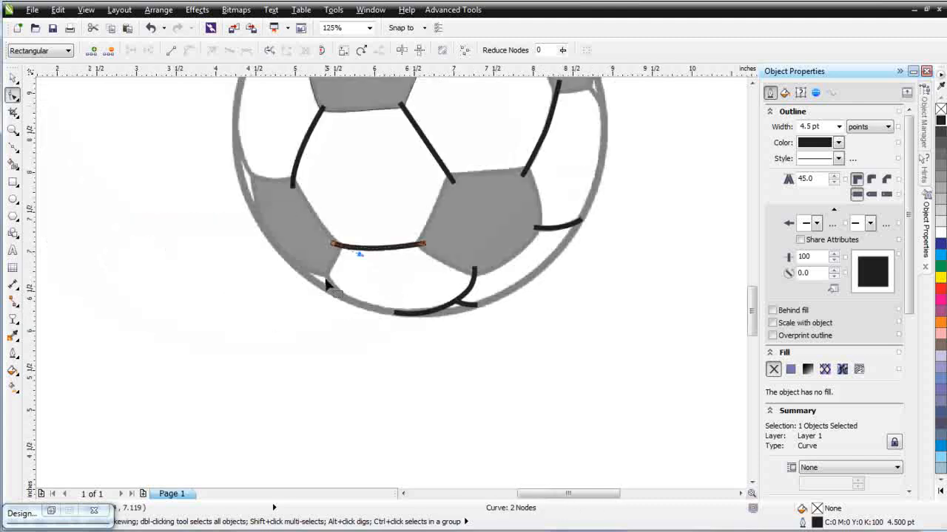
{"action": "scroll", "coordinate": [366, 277], "scroll_direction": "up", "scroll_amount": 3}
{"action": "key", "text": "space"}
{"action": "key", "text": "space"}
{"action": "key", "text": "space"}
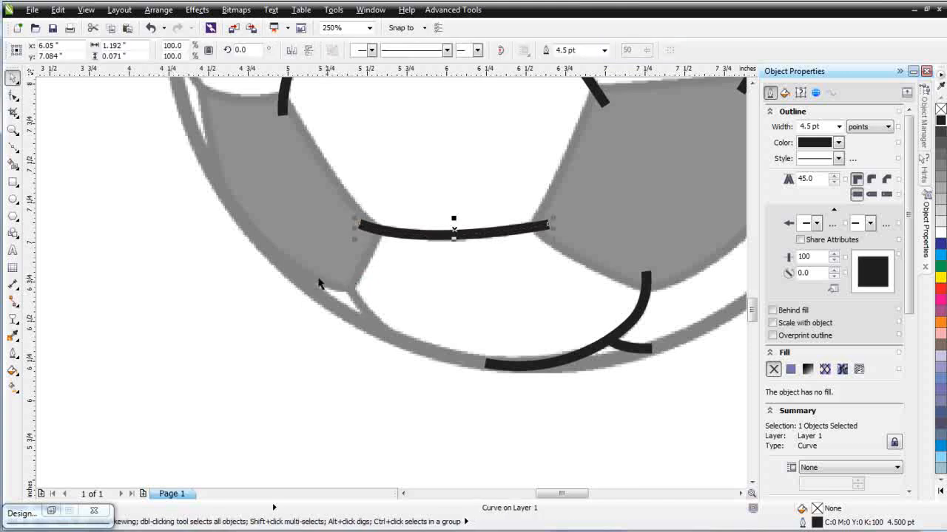
{"action": "left_click", "coordinate": [12, 145]}
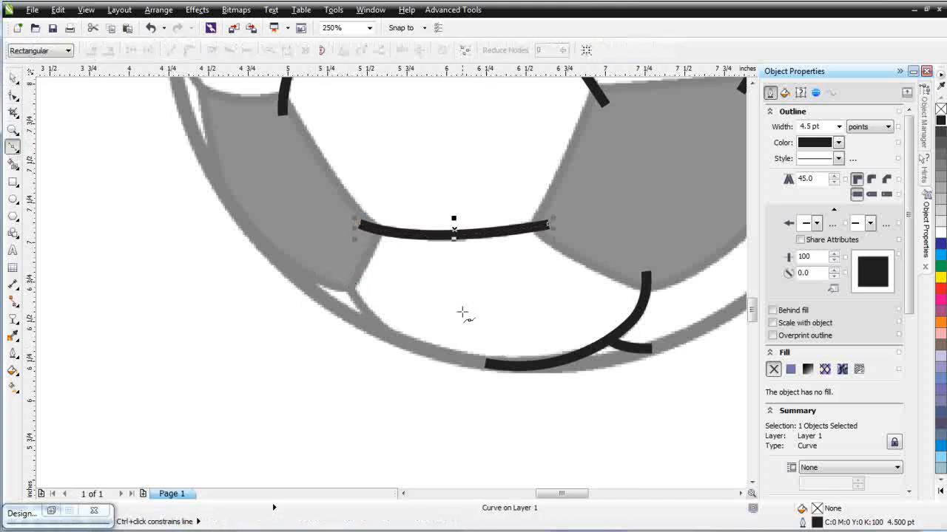
{"action": "left_click", "coordinate": [345, 278]}
{"action": "left_click_drag", "start_coordinate": [392, 338], "coordinate": [423, 359]}
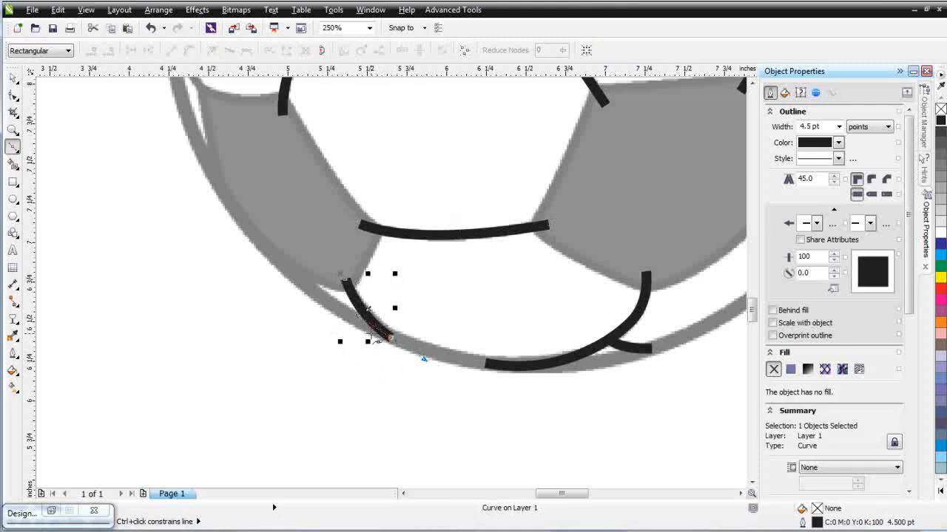
{"action": "left_click", "coordinate": [13, 94]}
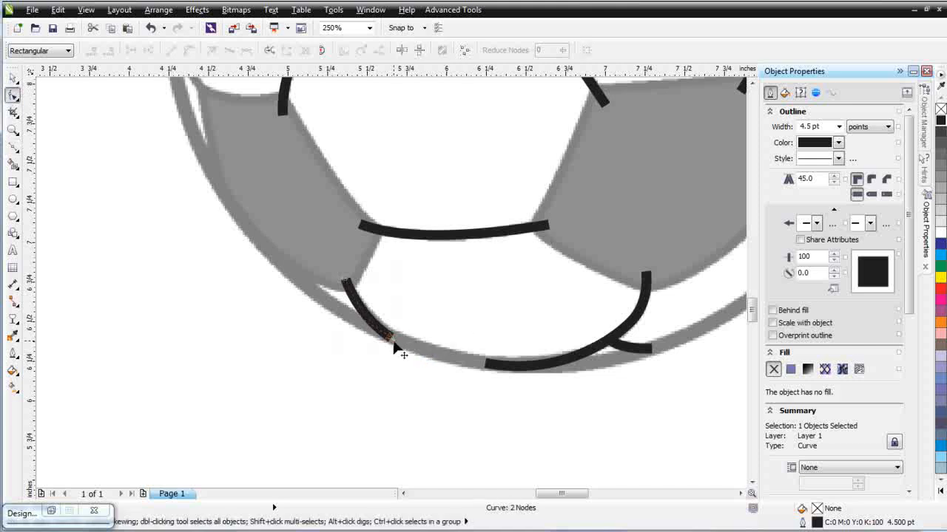
{"action": "left_click_drag", "start_coordinate": [391, 340], "coordinate": [395, 341]}
Step: Draw a curved seam from the lower-left patch's upper-left corner up along the ball's left rim
{"action": "scroll", "coordinate": [363, 306], "scroll_direction": "down", "scroll_amount": 2}
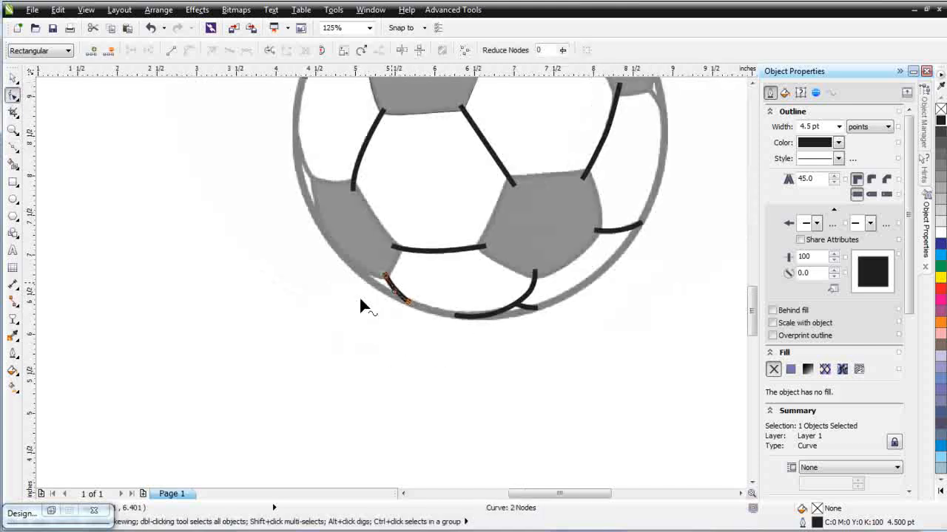
{"action": "scroll", "coordinate": [294, 295], "scroll_direction": "up", "scroll_amount": 2}
{"action": "left_click", "coordinate": [13, 146]}
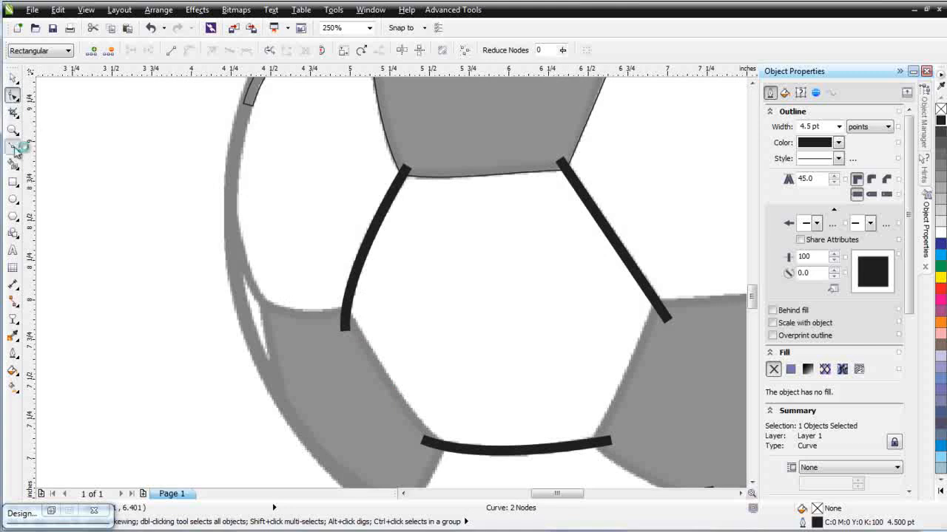
{"action": "left_click", "coordinate": [273, 318]}
{"action": "left_click_drag", "start_coordinate": [232, 192], "coordinate": [234, 127]}
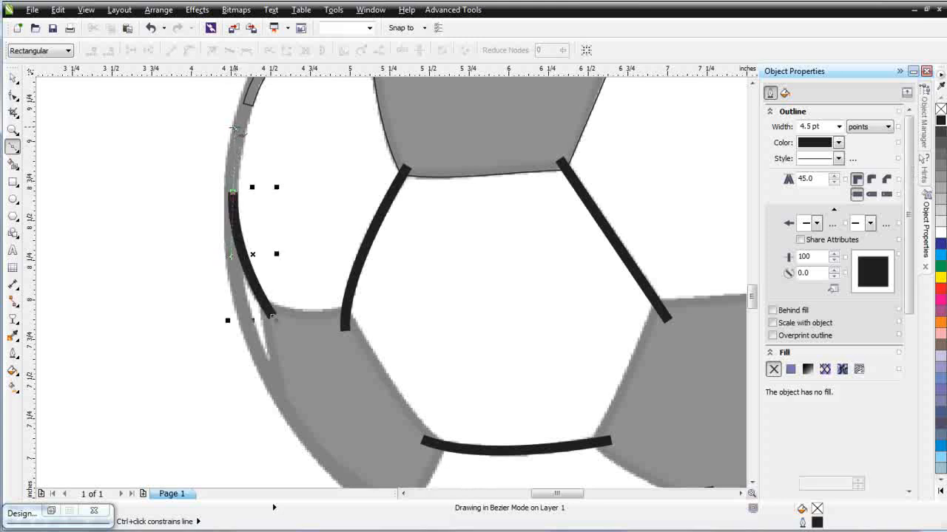
Step: Select the seam curves in the lower part of the ball and convert their outlines to objects
{"action": "scroll", "coordinate": [426, 284], "scroll_direction": "down", "scroll_amount": 2}
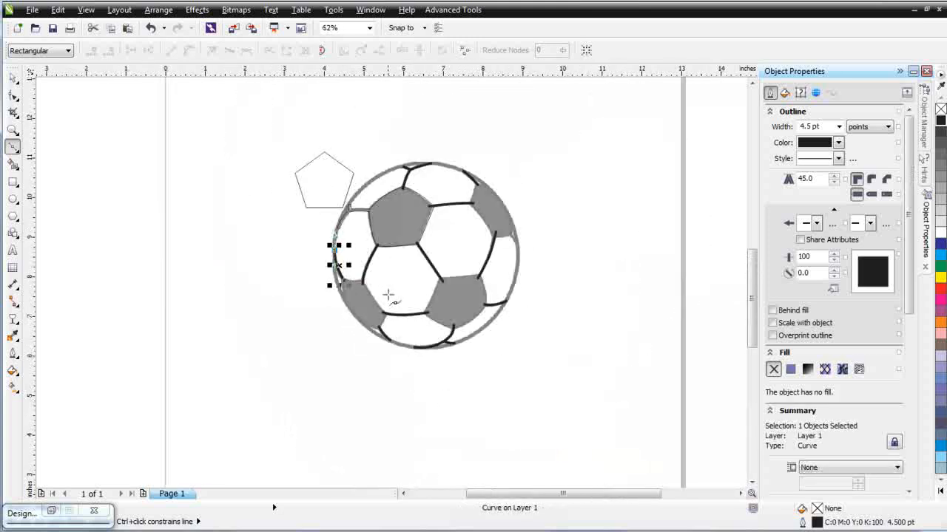
{"action": "scroll", "coordinate": [400, 299], "scroll_direction": "up", "scroll_amount": 1}
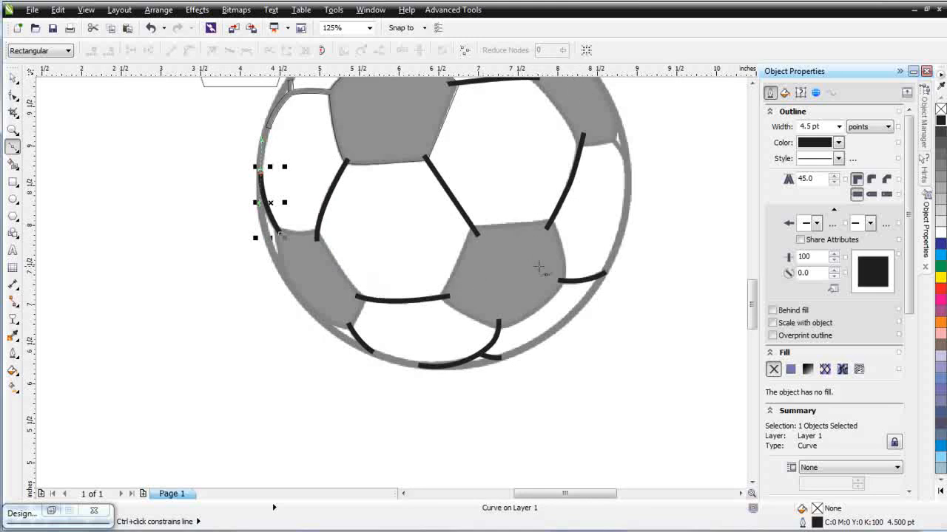
{"action": "scroll", "coordinate": [566, 262], "scroll_direction": "down", "scroll_amount": 1}
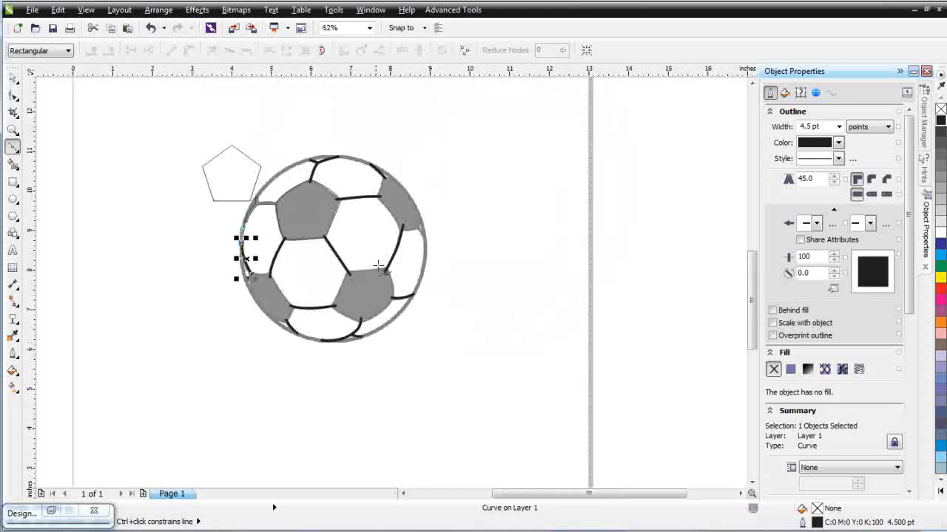
{"action": "left_click", "coordinate": [13, 77]}
{"action": "left_click_drag", "start_coordinate": [511, 398], "coordinate": [159, 236]}
{"action": "left_click", "coordinate": [155, 10]}
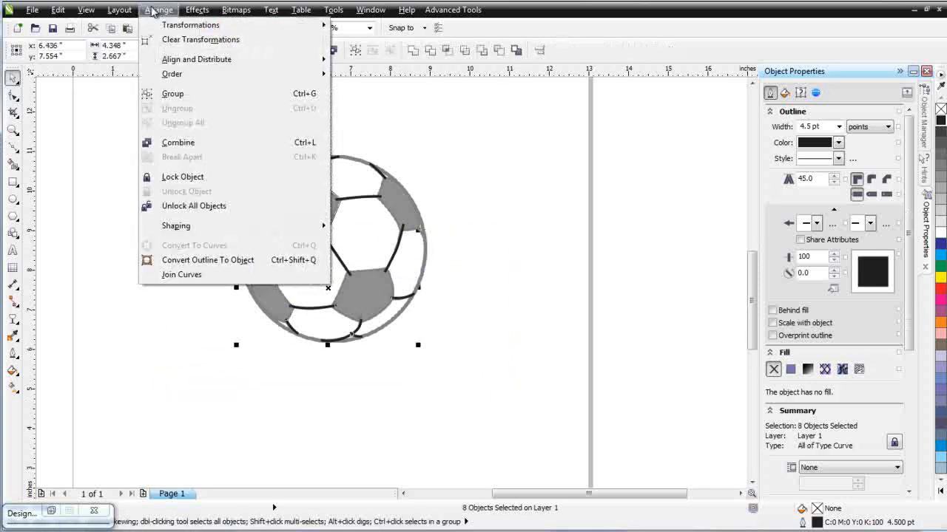
{"action": "left_click", "coordinate": [233, 261]}
Step: Select the remaining seam curves in the upper part of the ball, convert their outlines to objects, and clear the selection
{"action": "left_click_drag", "start_coordinate": [496, 119], "coordinate": [288, 247]}
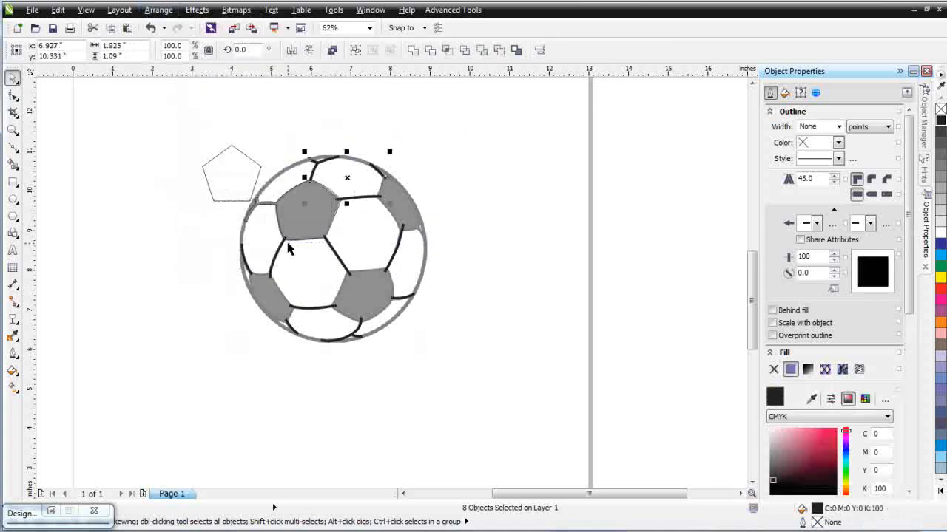
{"action": "left_click", "coordinate": [158, 9]}
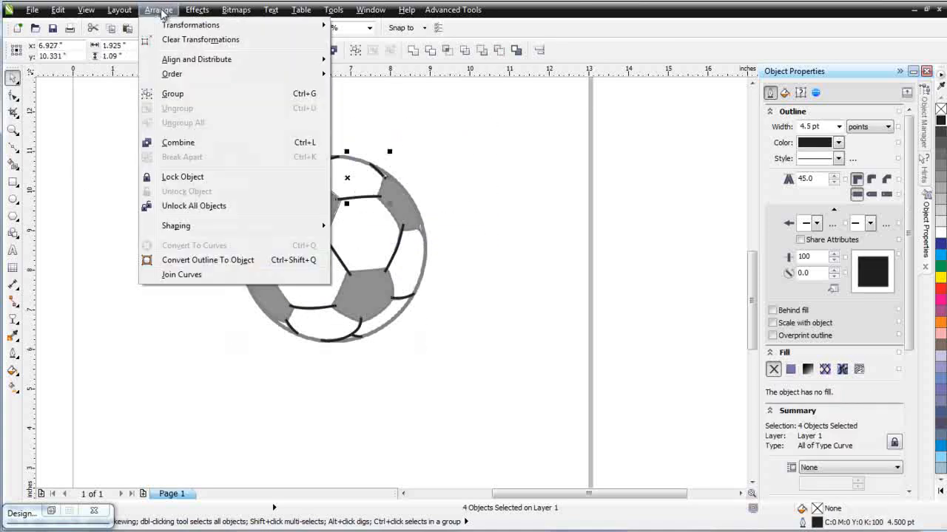
{"action": "left_click", "coordinate": [206, 261]}
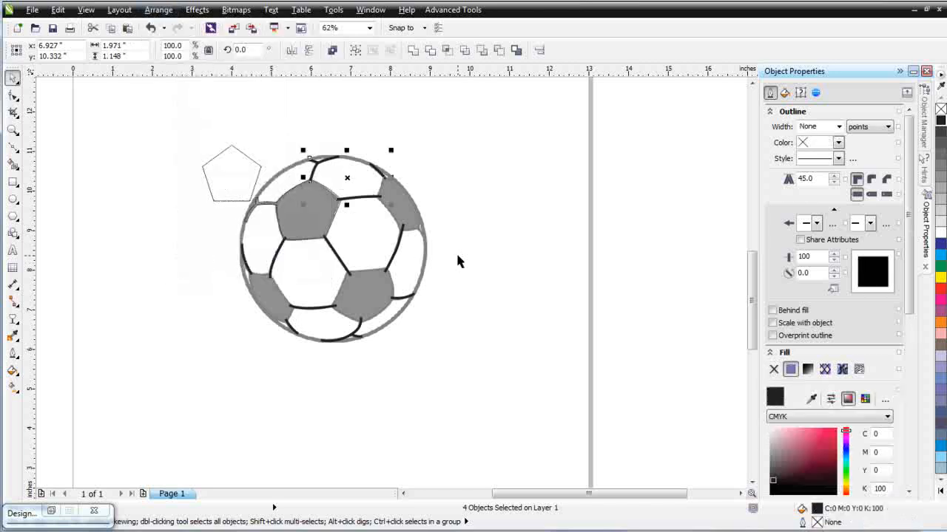
{"action": "left_click", "coordinate": [490, 232]}
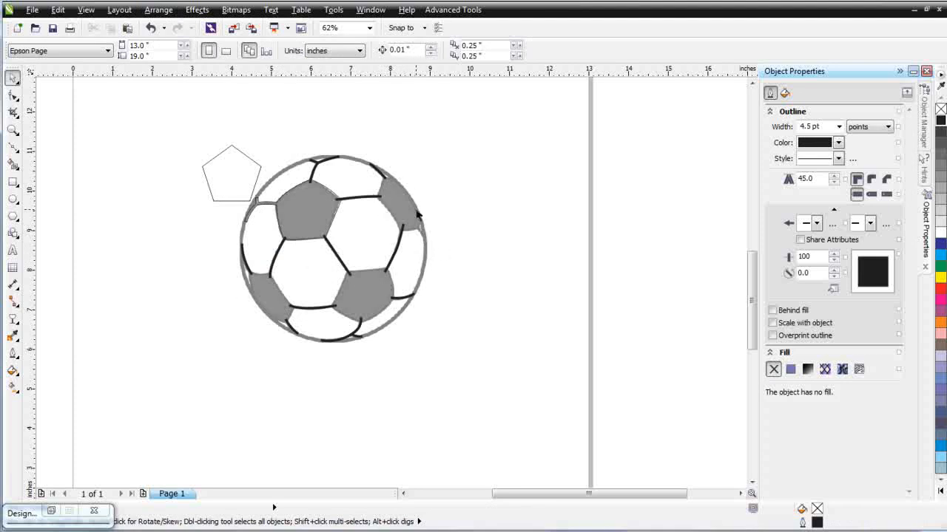
Step: Draw a short curved Bézier seam from the right-hand patch's lower-right corner down onto the ball's right rim
{"action": "scroll", "coordinate": [418, 214], "scroll_direction": "up", "scroll_amount": 4}
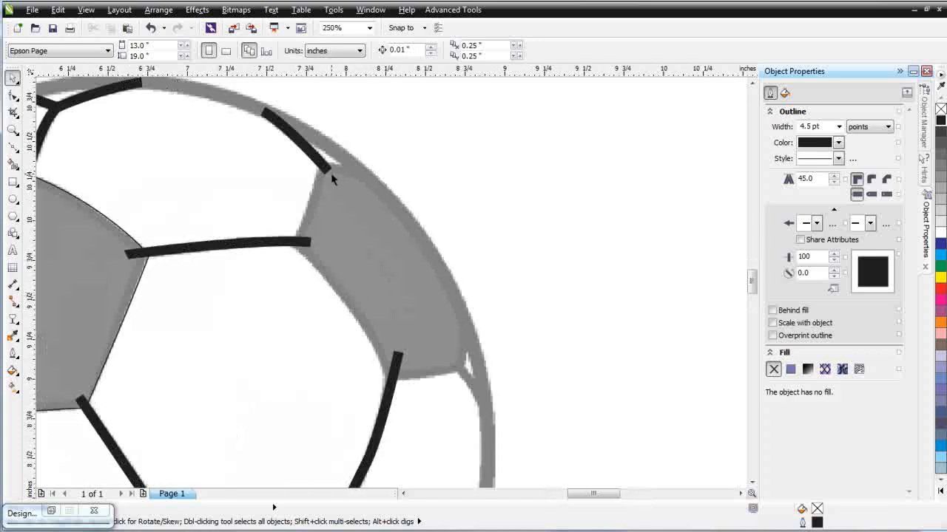
{"action": "left_click", "coordinate": [13, 146]}
{"action": "left_click", "coordinate": [451, 360]}
{"action": "left_click_drag", "start_coordinate": [485, 416], "coordinate": [496, 457]}
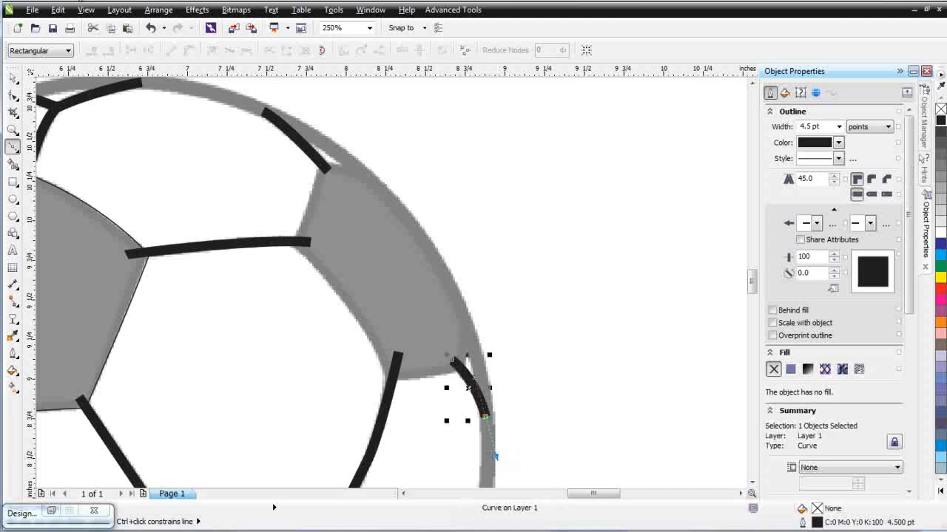
Step: Convert the outline of the short seam at the right-hand patch's lower-right corner to an object
{"action": "left_click", "coordinate": [159, 10]}
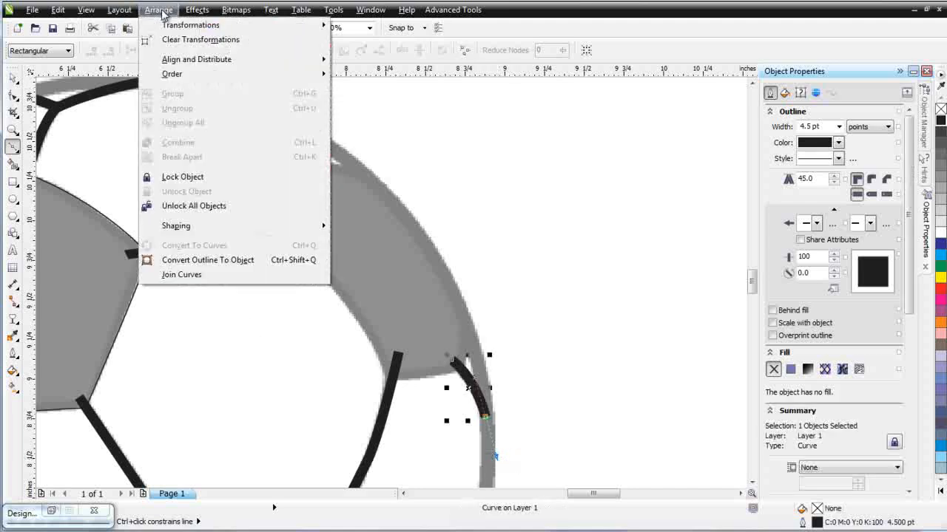
{"action": "left_click", "coordinate": [222, 262]}
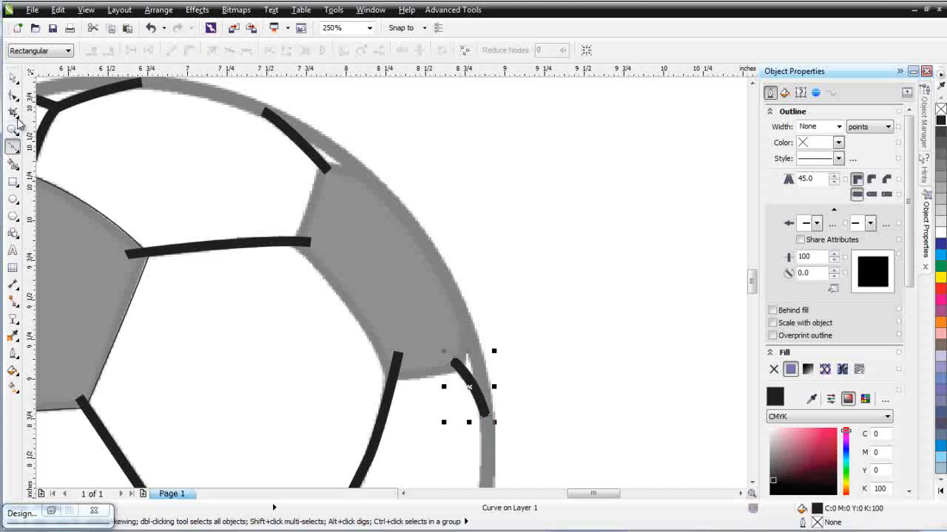
{"action": "left_click", "coordinate": [13, 77]}
Step: Trace the right-hand gray patch with a closed straight-sided Bézier shape and set its outline width to 0.5 pt
{"action": "left_click", "coordinate": [13, 146]}
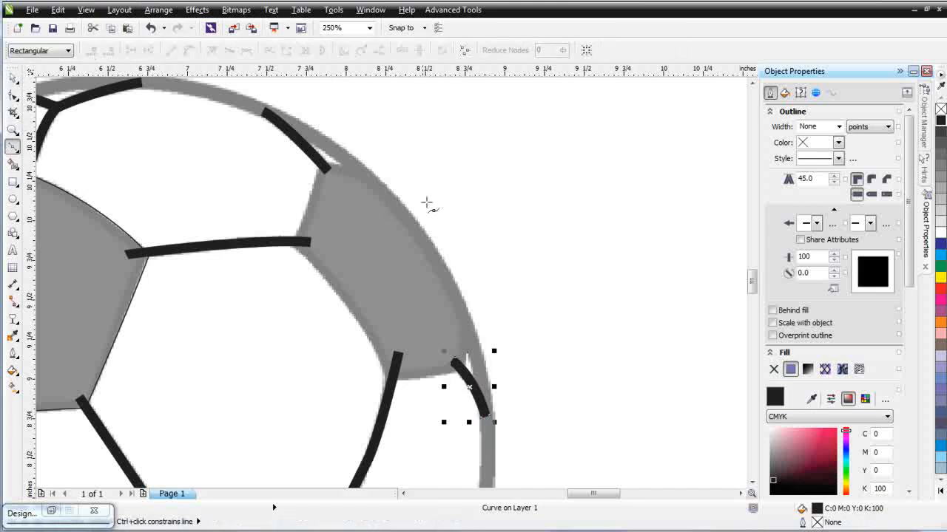
{"action": "left_click", "coordinate": [367, 180]}
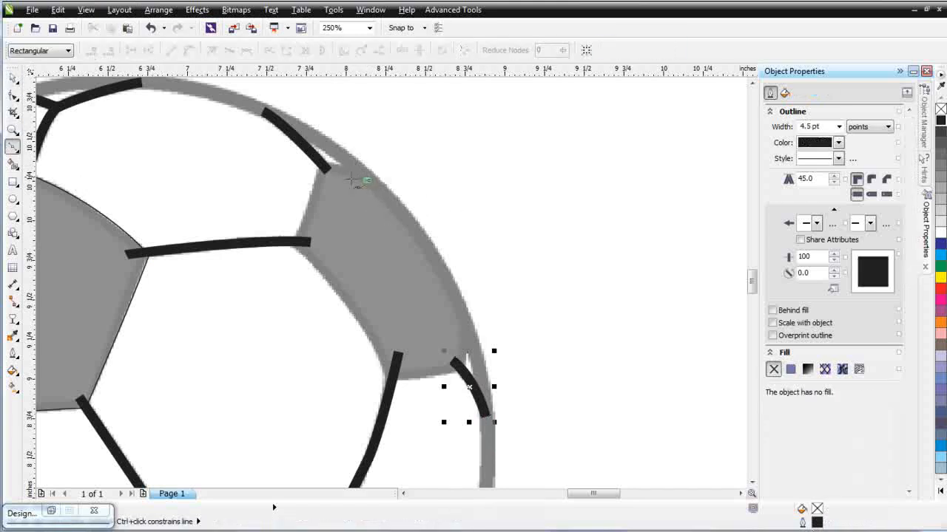
{"action": "left_click", "coordinate": [324, 164]}
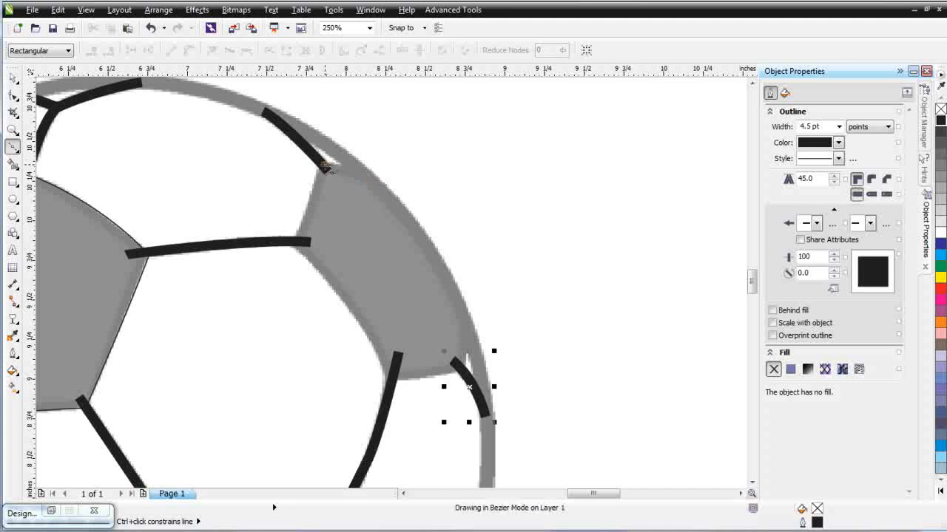
{"action": "left_click", "coordinate": [299, 242]}
{"action": "left_click", "coordinate": [392, 379]}
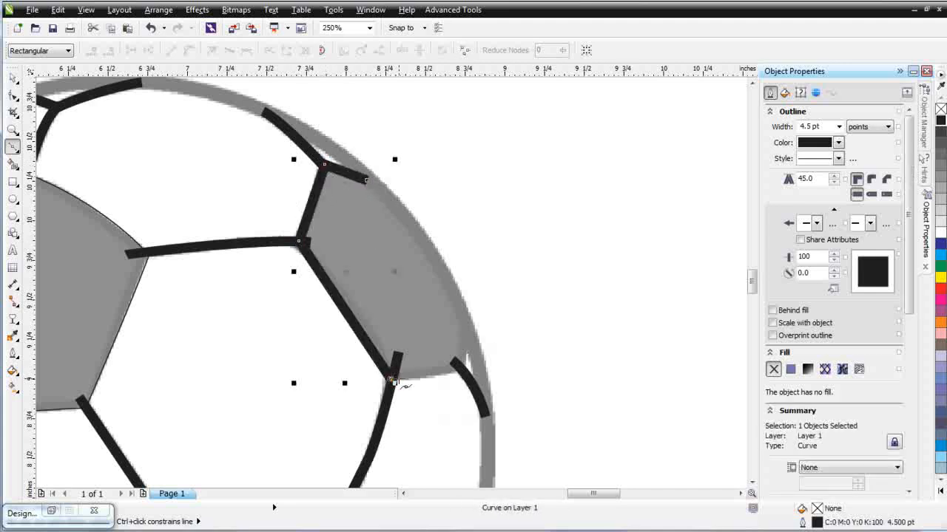
{"action": "left_click", "coordinate": [457, 366]}
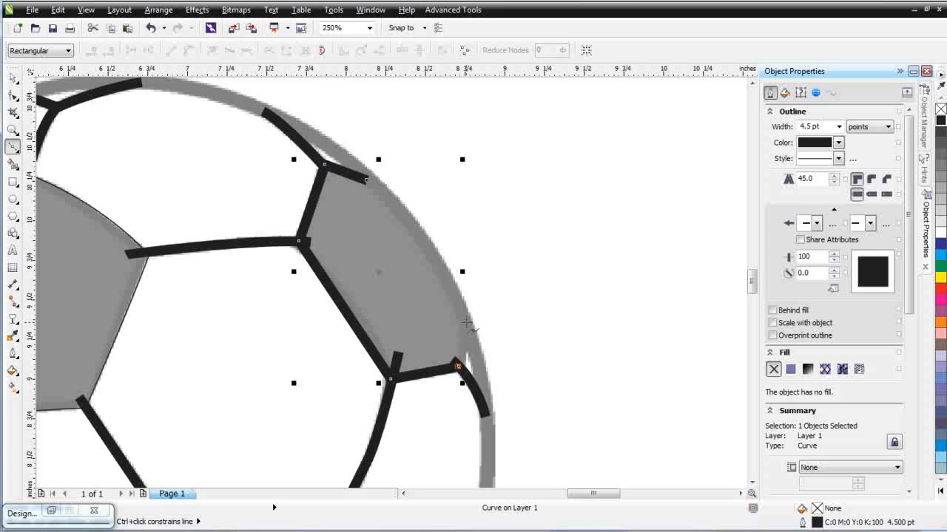
{"action": "left_click", "coordinate": [466, 323]}
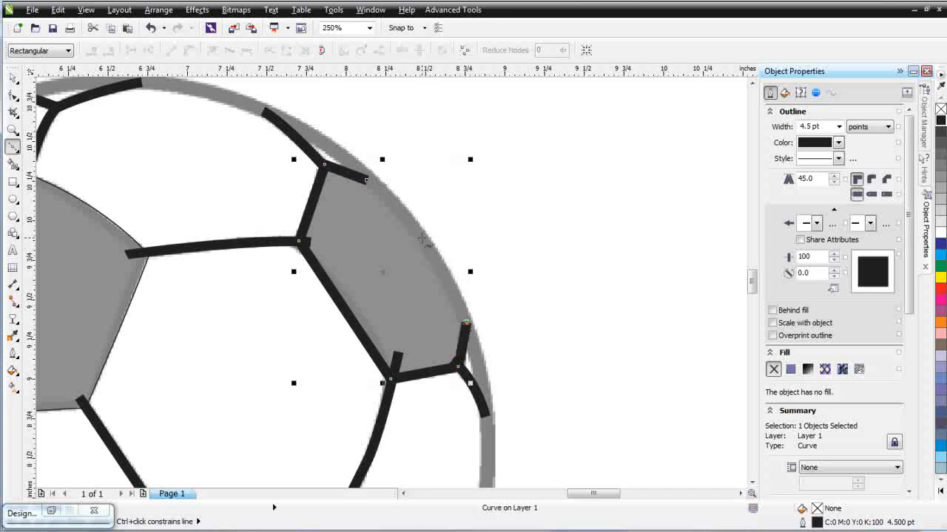
{"action": "left_click", "coordinate": [422, 238]}
{"action": "left_click", "coordinate": [386, 196]}
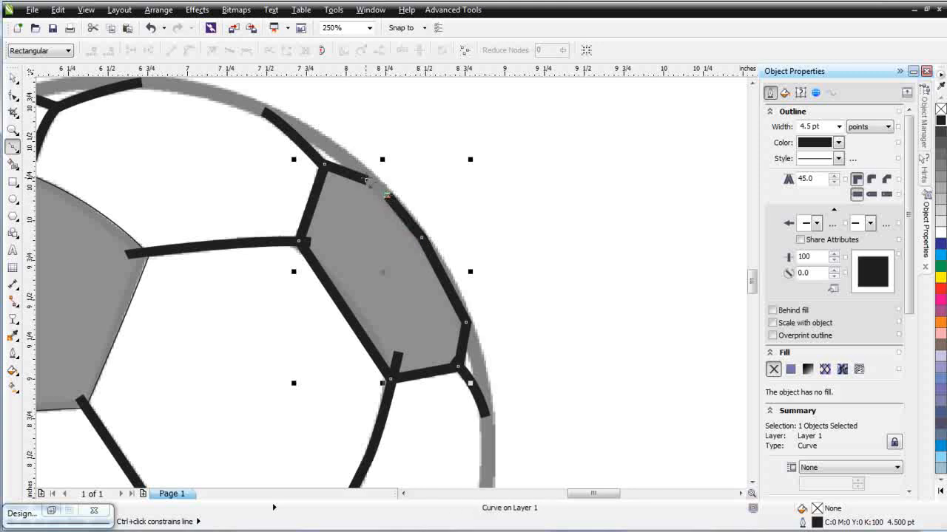
{"action": "left_click", "coordinate": [367, 180]}
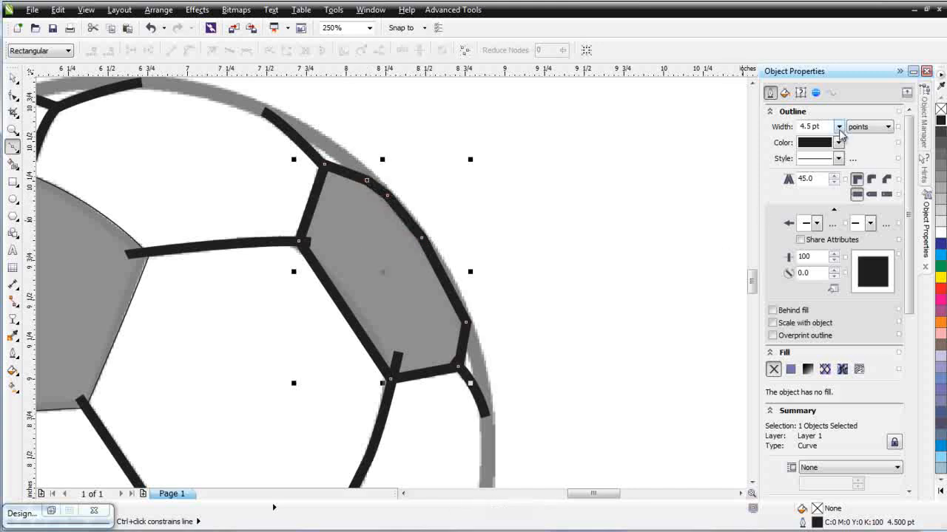
{"action": "left_click", "coordinate": [838, 127]}
{"action": "left_click", "coordinate": [807, 156]}
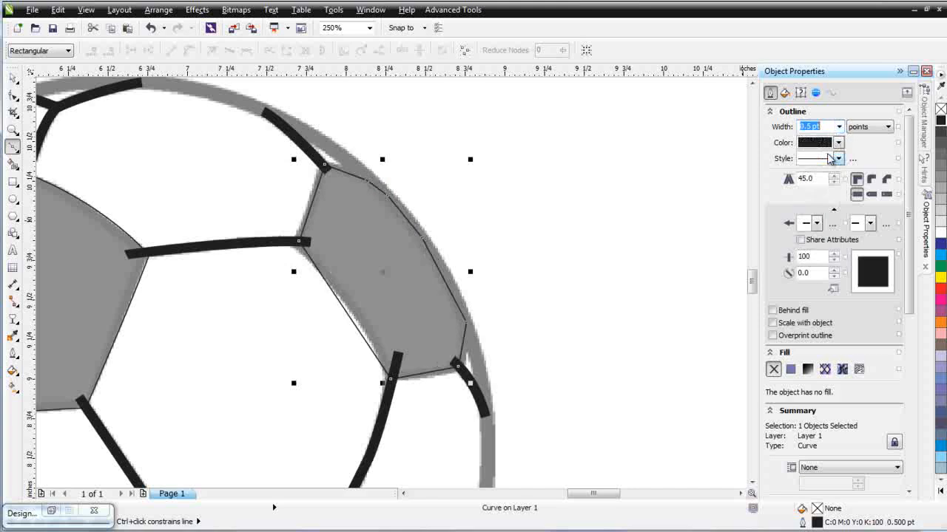
Step: Convert the traced right-hand patch's long lower-left side to a curve and bend it to follow the bitmap edge
{"action": "left_click", "coordinate": [12, 95]}
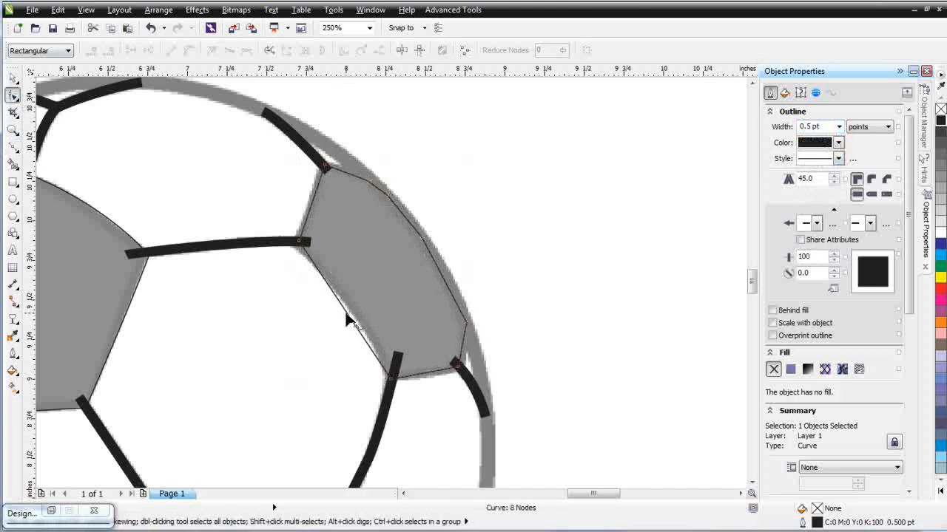
{"action": "right_click", "coordinate": [346, 314]}
{"action": "left_click", "coordinate": [390, 368]}
{"action": "left_click_drag", "start_coordinate": [351, 320], "coordinate": [356, 315]}
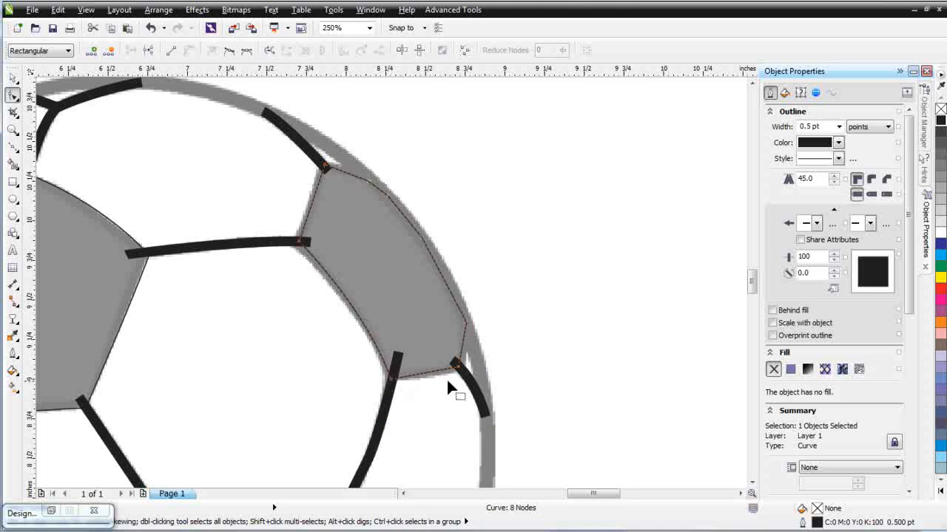
Step: Move the right-hand patch's lower-right, left and upper corner nodes onto the corners of the gray area
{"action": "left_click_drag", "start_coordinate": [458, 369], "coordinate": [465, 375]}
{"action": "left_click_drag", "start_coordinate": [302, 241], "coordinate": [291, 242]}
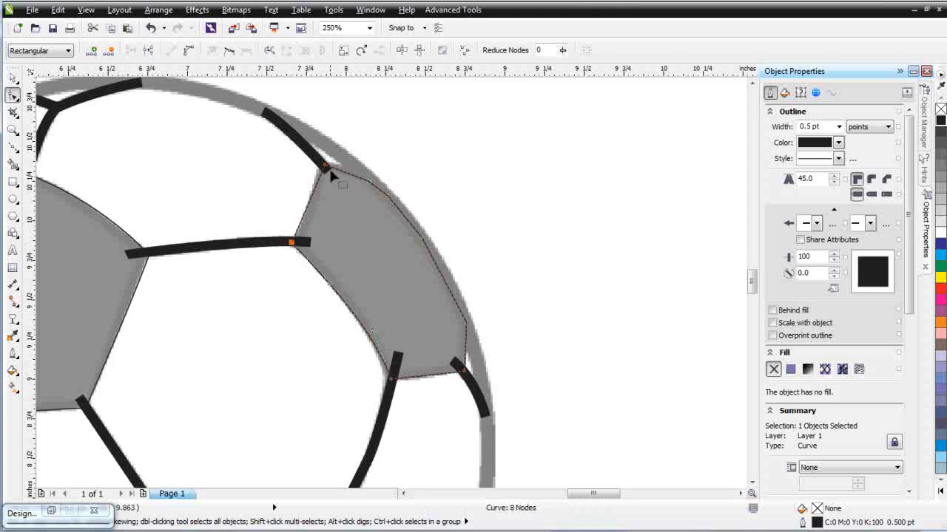
{"action": "left_click_drag", "start_coordinate": [329, 173], "coordinate": [325, 167]}
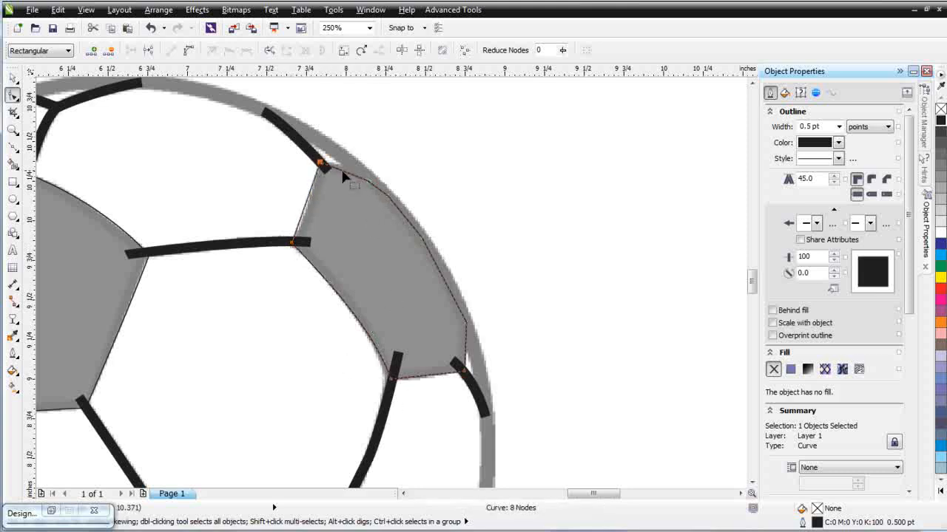
{"action": "left_click", "coordinate": [356, 179]}
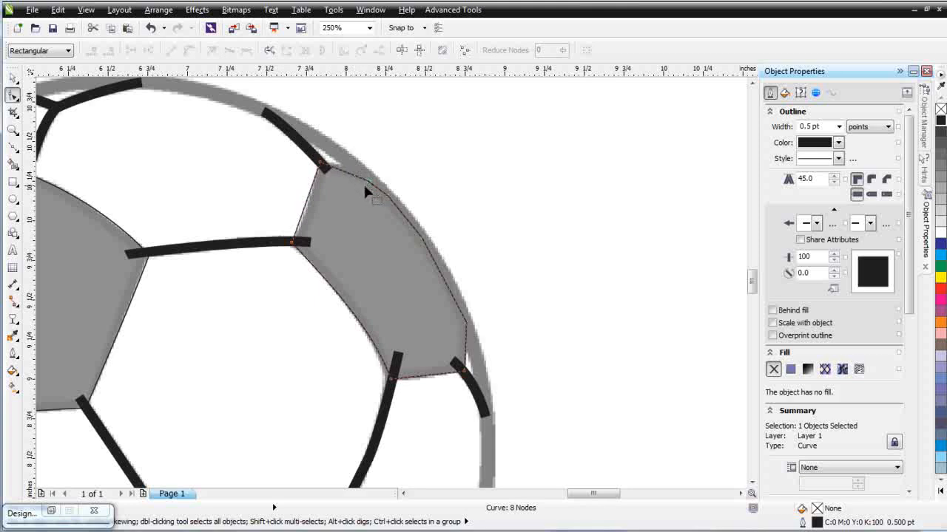
{"action": "left_click_drag", "start_coordinate": [372, 187], "coordinate": [354, 162]}
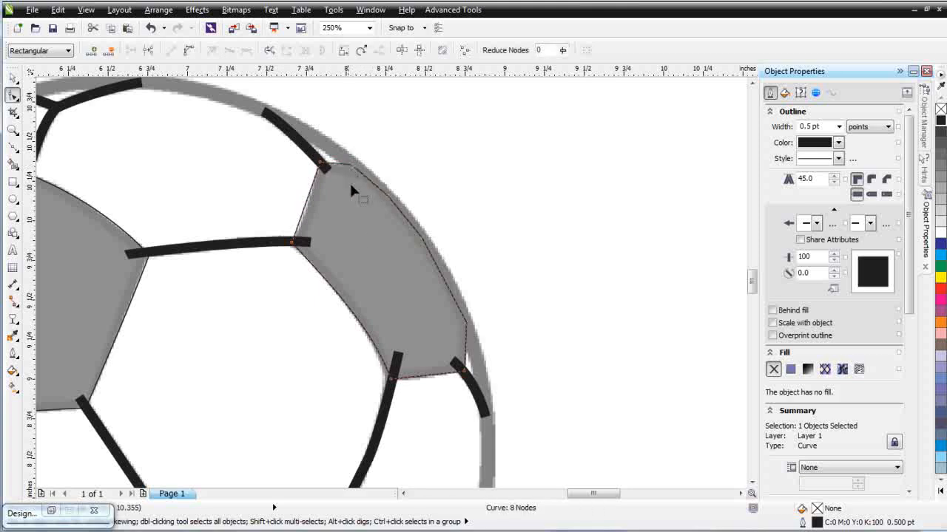
Step: Convert the right-hand patch's short upper-left side to a curve and bend it slightly inward along the bitmap edge
{"action": "right_click", "coordinate": [303, 207]}
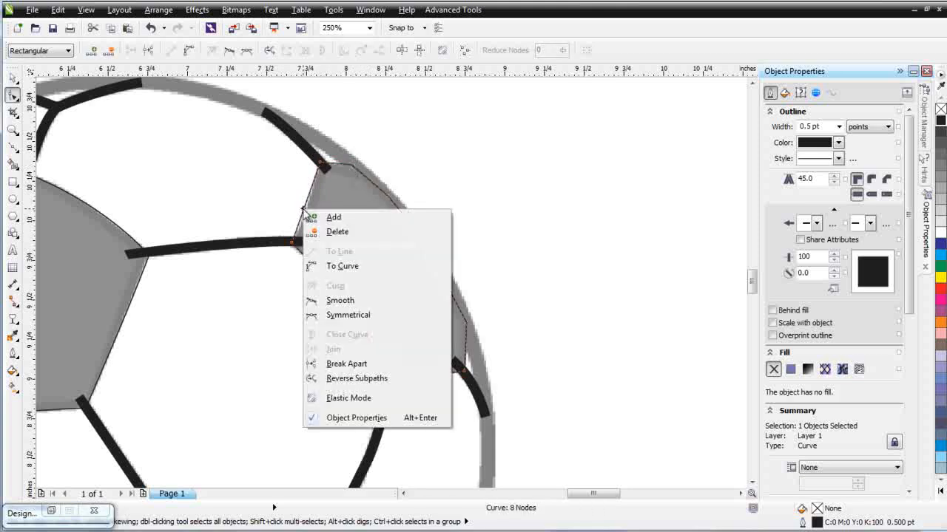
{"action": "left_click", "coordinate": [352, 266]}
{"action": "left_click_drag", "start_coordinate": [306, 212], "coordinate": [309, 214]}
Step: Trace the lower-right gray pentagon with a closed five-sided Bézier shape through the ends of its adjoining seams
{"action": "scroll", "coordinate": [351, 305], "scroll_direction": "down", "scroll_amount": 4}
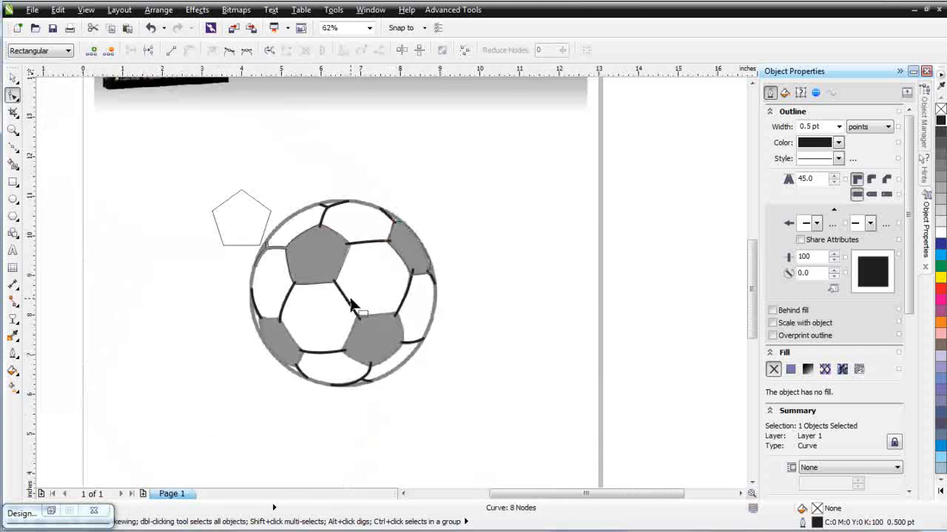
{"action": "scroll", "coordinate": [340, 335], "scroll_direction": "up", "scroll_amount": 2}
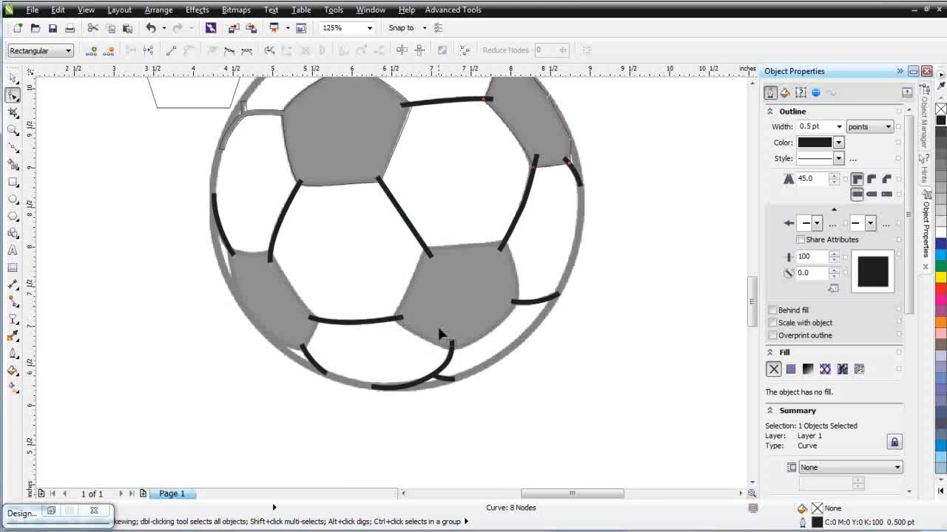
{"action": "scroll", "coordinate": [433, 333], "scroll_direction": "up", "scroll_amount": 2}
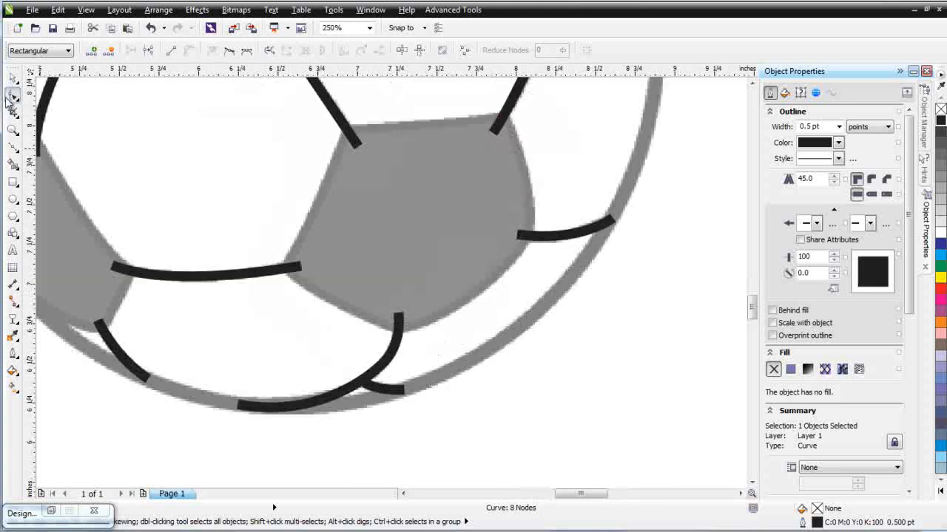
{"action": "left_click", "coordinate": [14, 147]}
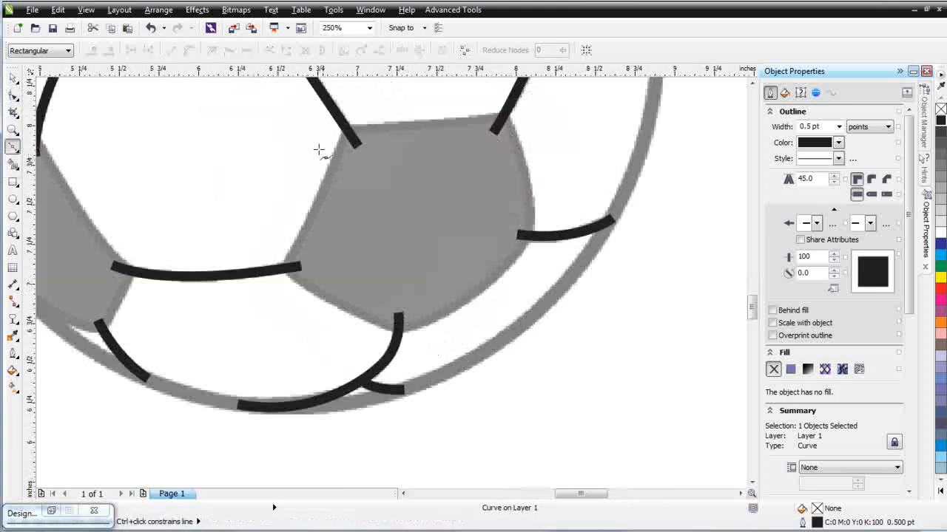
{"action": "left_click_drag", "start_coordinate": [348, 130], "coordinate": [285, 281]}
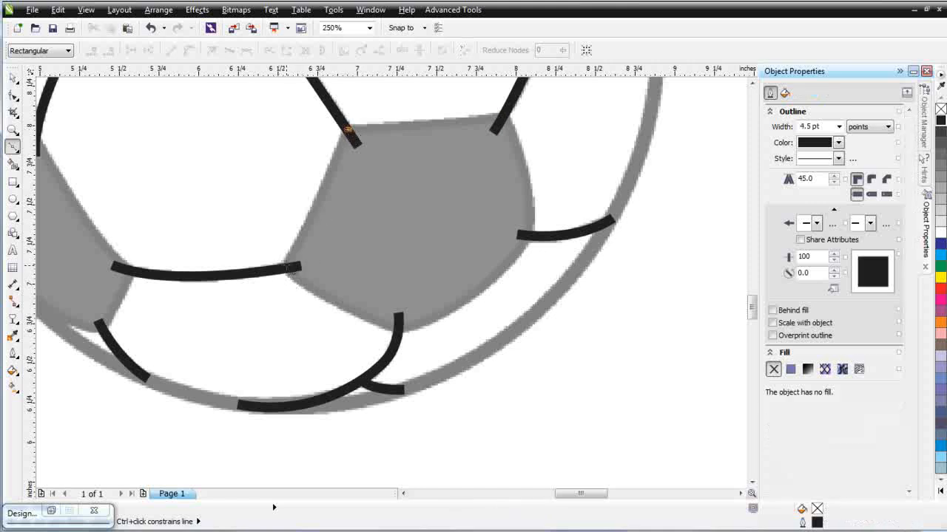
{"action": "left_click", "coordinate": [279, 268]}
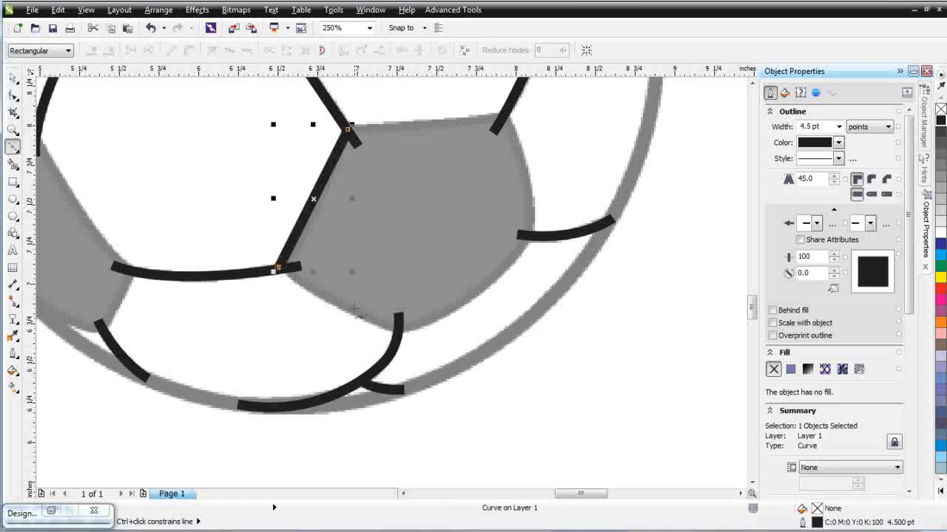
{"action": "left_click", "coordinate": [397, 332]}
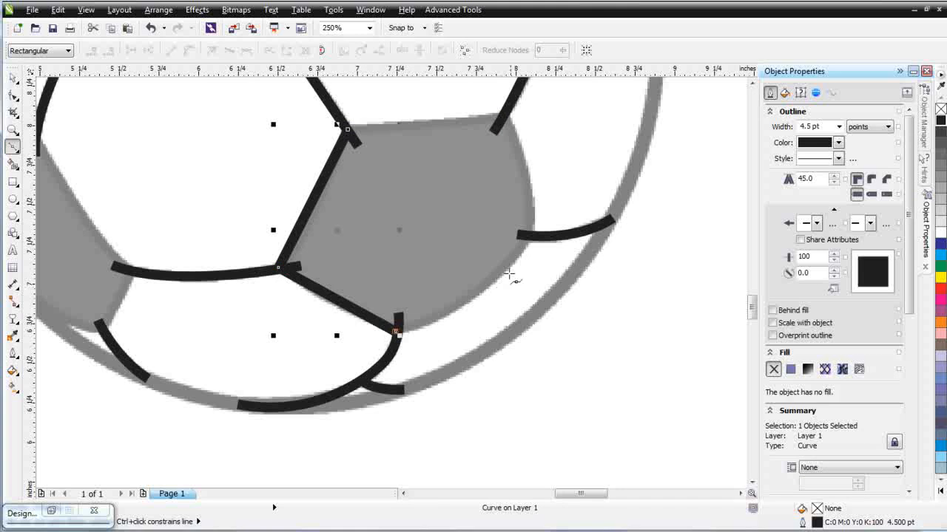
{"action": "left_click", "coordinate": [533, 236]}
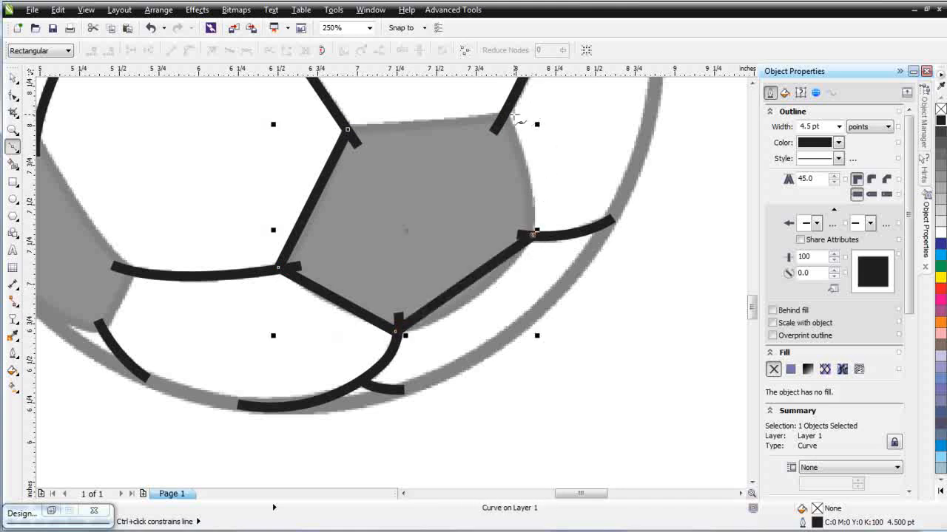
{"action": "left_click", "coordinate": [504, 113]}
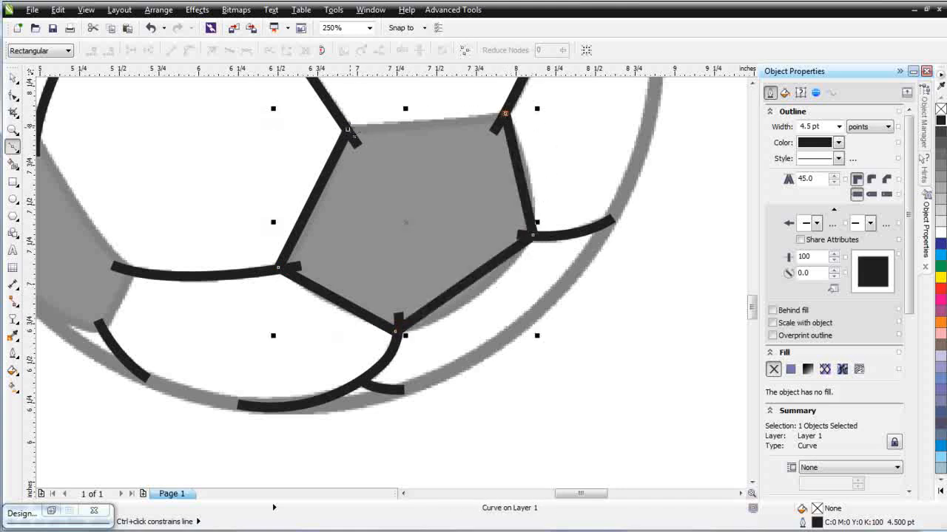
{"action": "left_click", "coordinate": [348, 129]}
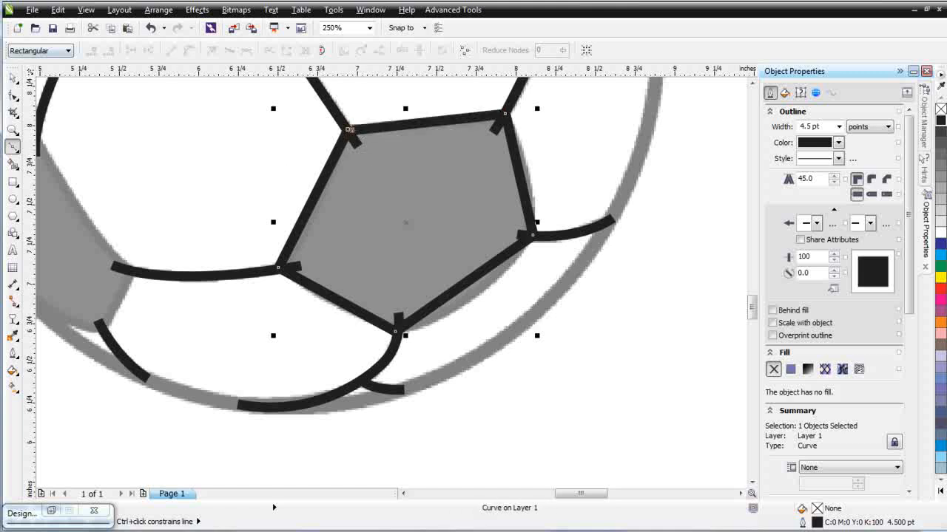
Step: Adjust the lower-right pentagon's upper-left corner node and set the shape's outline width to 0.5 pt
{"action": "left_click", "coordinate": [12, 94]}
{"action": "left_click", "coordinate": [350, 130]}
{"action": "left_click_drag", "start_coordinate": [355, 139], "coordinate": [352, 142]}
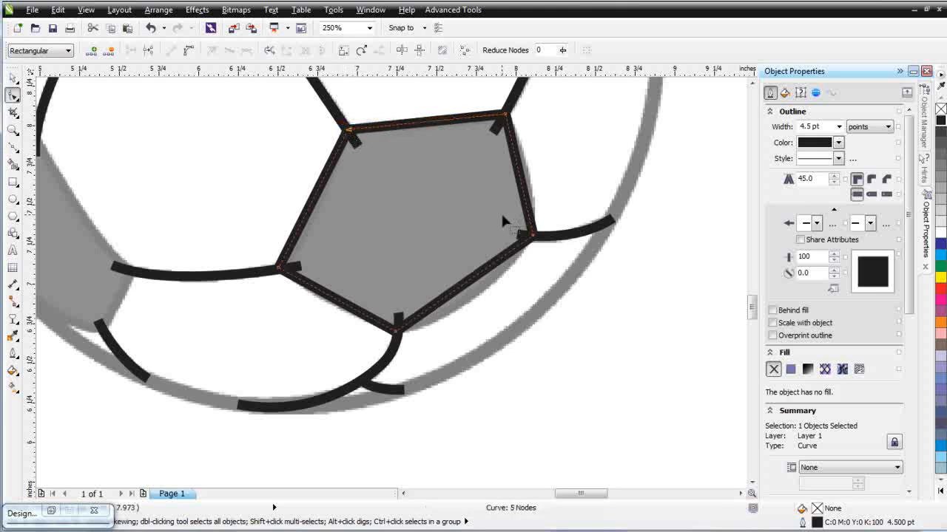
{"action": "left_click", "coordinate": [839, 127]}
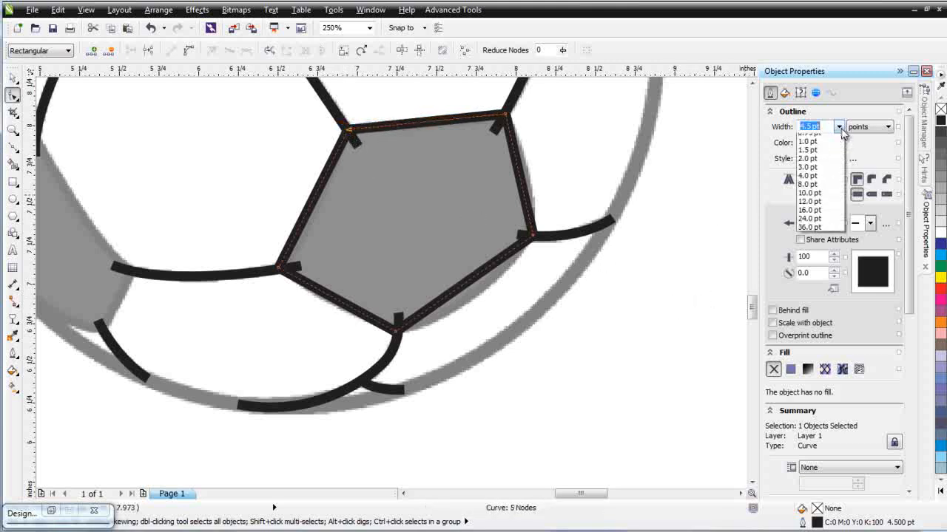
{"action": "left_click", "coordinate": [831, 157]}
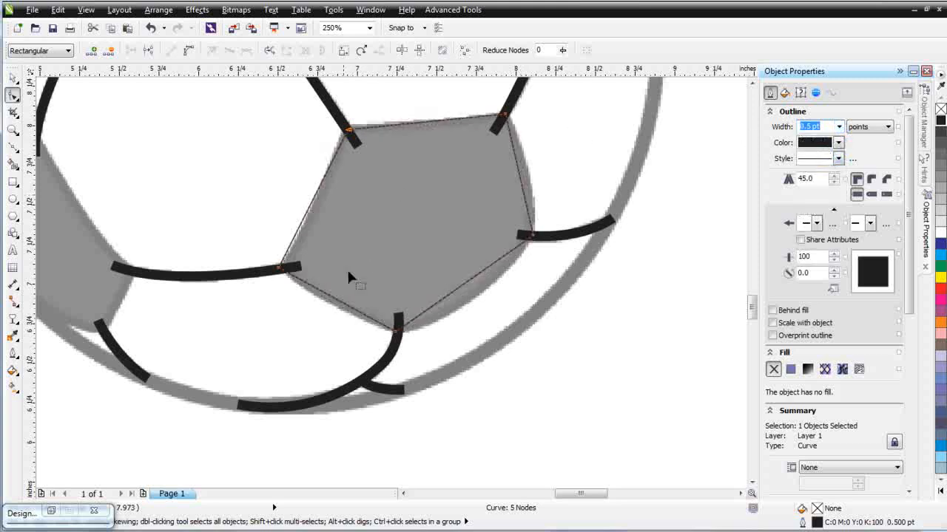
Step: Bend the lower-right pentagon's lower-right, right, upper-left and lower-left sides to follow the curved edges of the gray patch
{"action": "left_click_drag", "start_coordinate": [222, 101], "coordinate": [641, 359]}
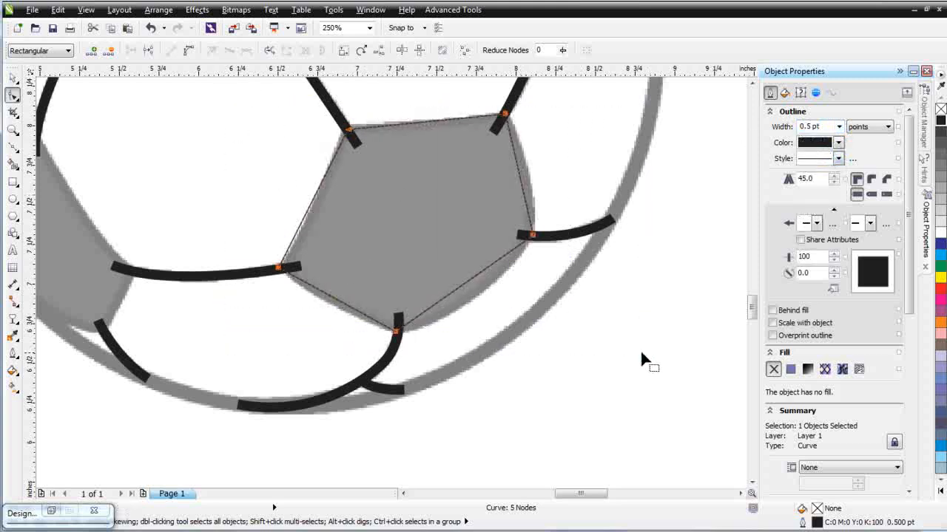
{"action": "left_click", "coordinate": [498, 302]}
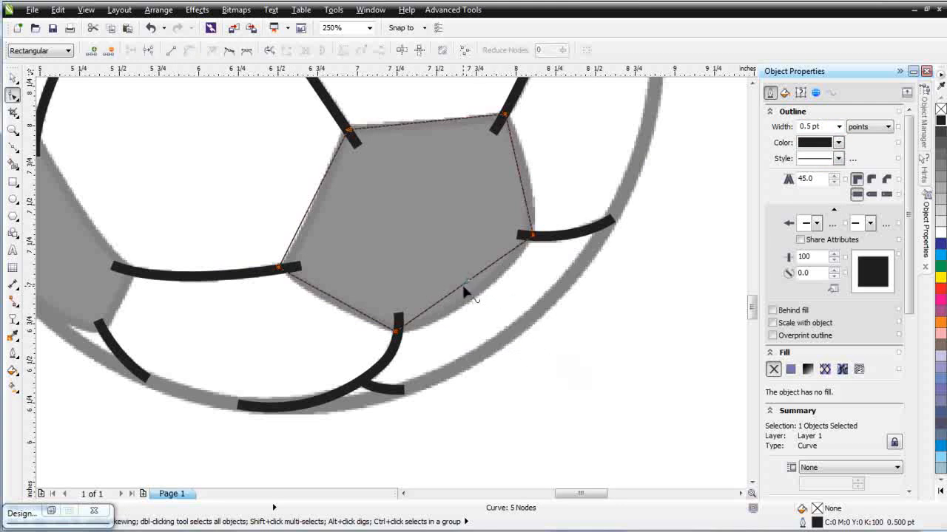
{"action": "left_click_drag", "start_coordinate": [460, 287], "coordinate": [476, 303]}
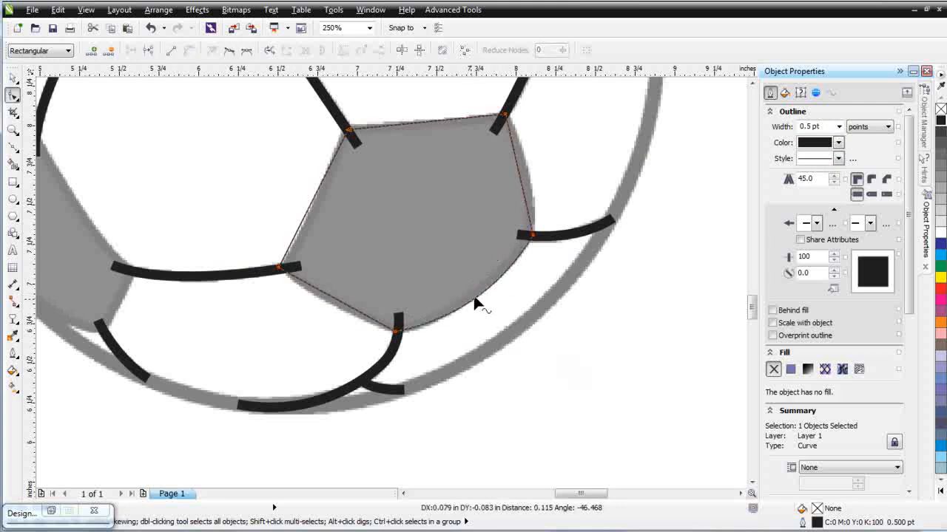
{"action": "left_click_drag", "start_coordinate": [519, 171], "coordinate": [535, 176]}
{"action": "left_click_drag", "start_coordinate": [296, 238], "coordinate": [299, 243]}
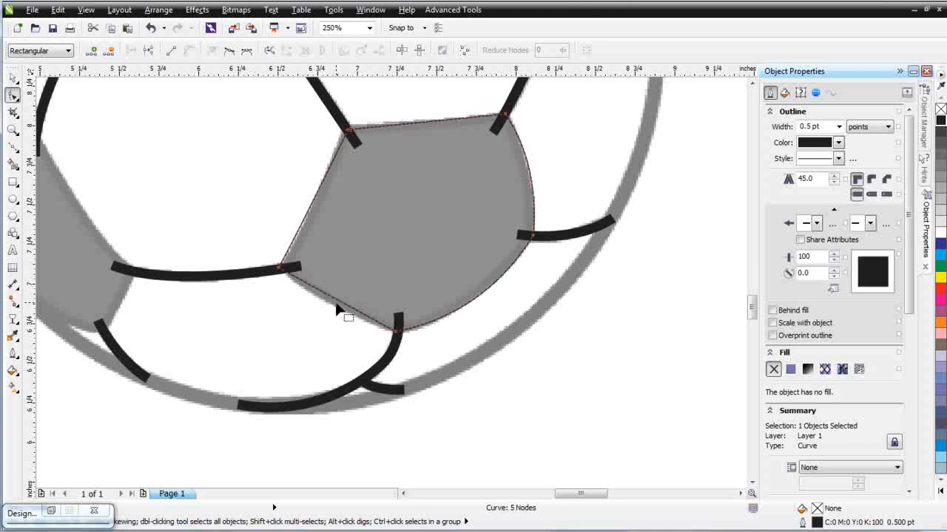
{"action": "left_click_drag", "start_coordinate": [344, 306], "coordinate": [333, 317]}
Step: Trace the lower-left gray patch with a closed seven-node Bézier shape and set its outline width to 0.5 pt
{"action": "scroll", "coordinate": [292, 301], "scroll_direction": "down", "scroll_amount": 4}
{"action": "scroll", "coordinate": [338, 254], "scroll_direction": "up", "scroll_amount": 4}
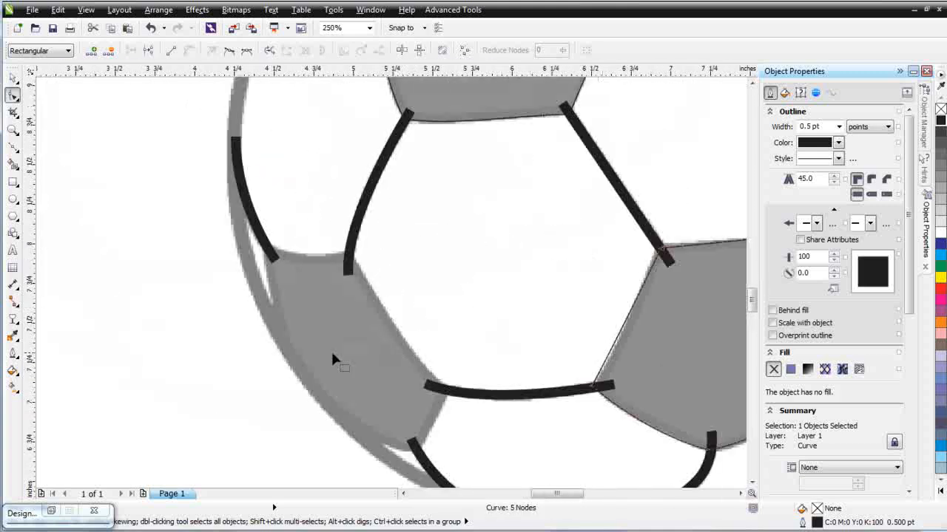
{"action": "left_click", "coordinate": [13, 146]}
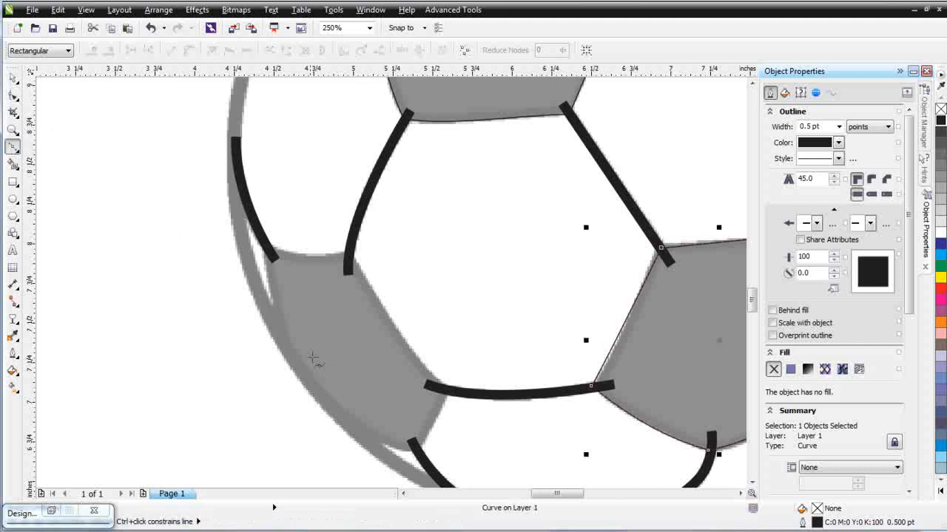
{"action": "left_click", "coordinate": [282, 345]}
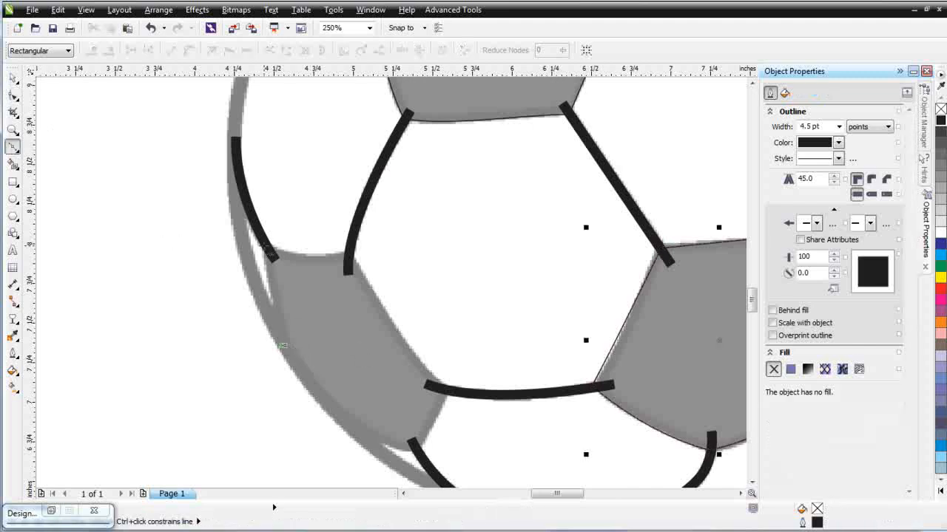
{"action": "left_click", "coordinate": [264, 245]}
{"action": "left_click", "coordinate": [351, 248]}
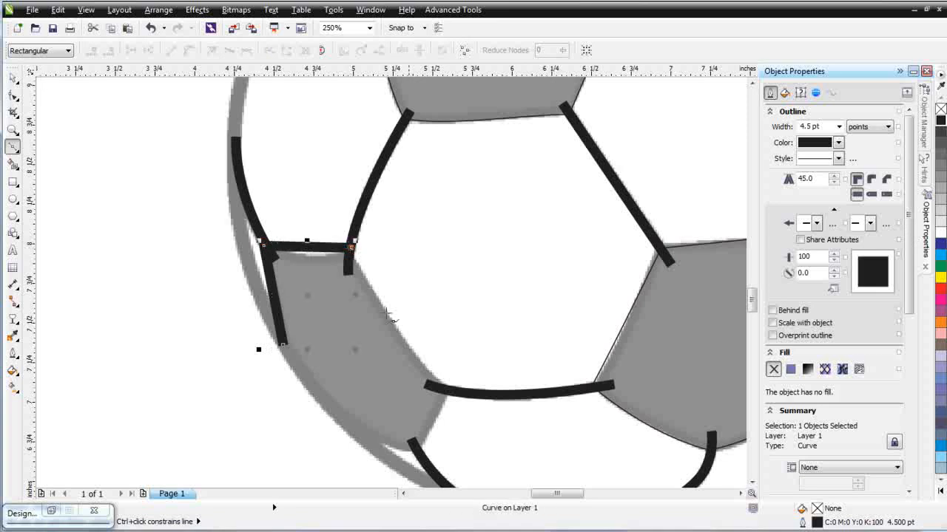
{"action": "left_click", "coordinate": [450, 391]}
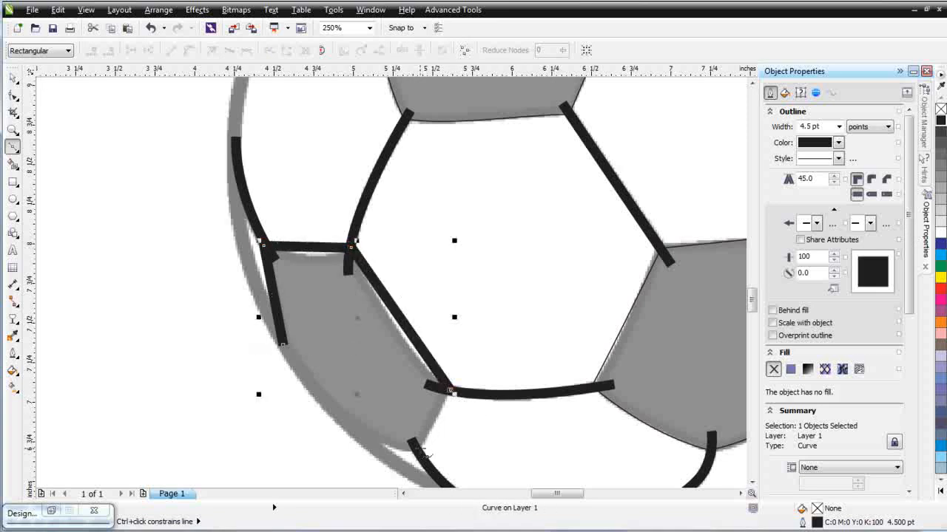
{"action": "left_click", "coordinate": [419, 447]}
{"action": "left_click", "coordinate": [360, 437]}
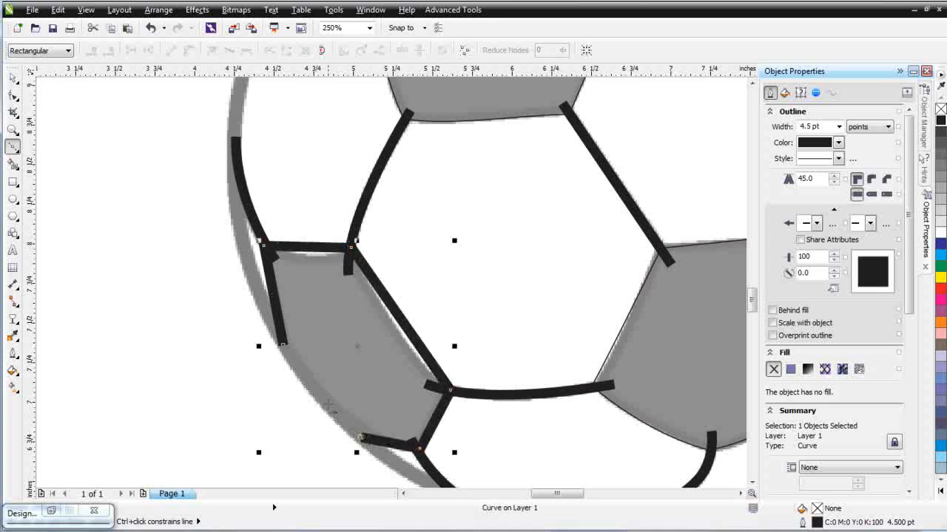
{"action": "left_click", "coordinate": [325, 406]}
{"action": "left_click", "coordinate": [283, 346]}
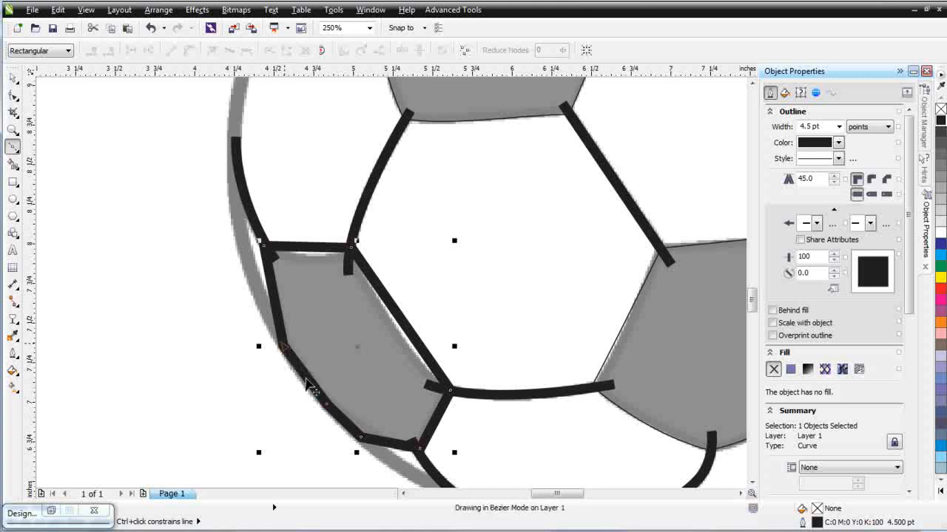
{"action": "left_click", "coordinate": [839, 126]}
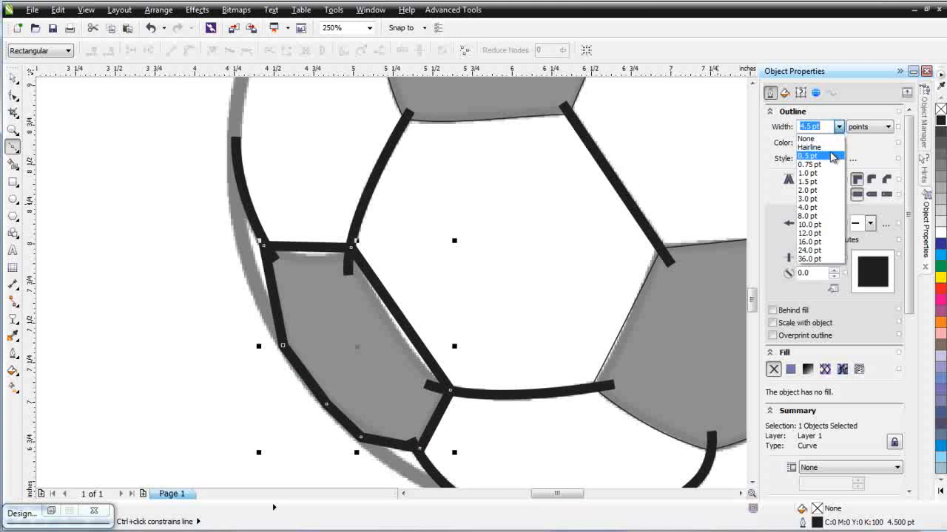
{"action": "left_click", "coordinate": [834, 156]}
Step: Curve the lower-left patch's upper and right sides slightly inward along the edges of the gray area
{"action": "key", "text": "space"}
{"action": "key", "text": "F10"}
{"action": "left_click_drag", "start_coordinate": [187, 227], "coordinate": [514, 468]}
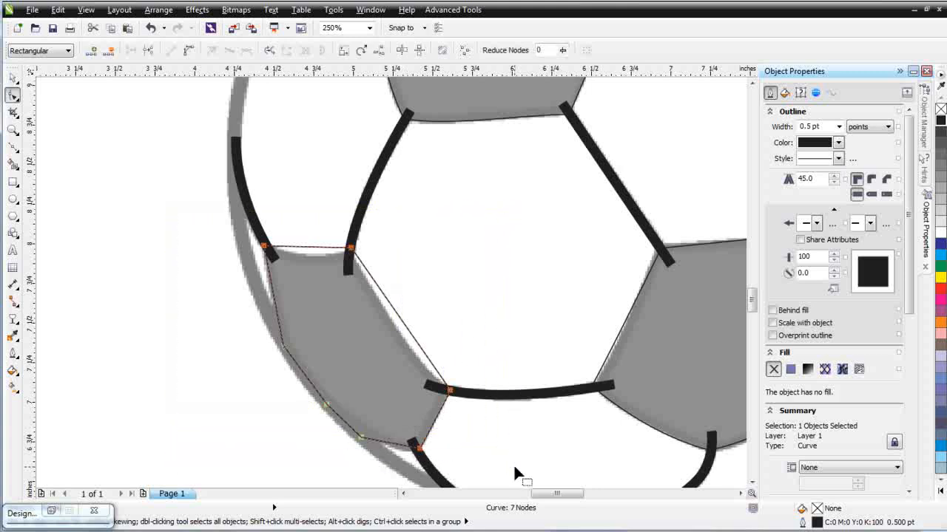
{"action": "left_click", "coordinate": [307, 235]}
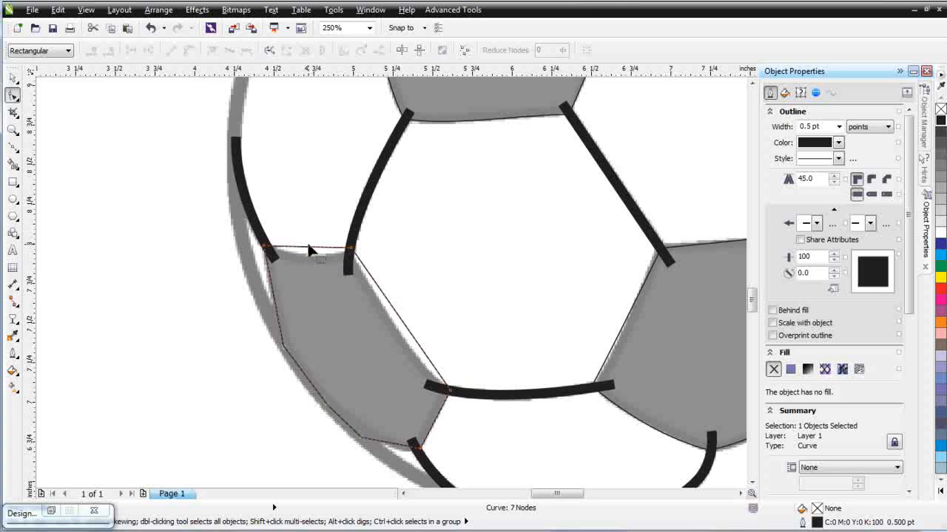
{"action": "left_click_drag", "start_coordinate": [311, 253], "coordinate": [310, 260]}
{"action": "left_click_drag", "start_coordinate": [417, 345], "coordinate": [407, 343]}
Step: Delete the spare five-sided polygon at the upper left of the ball
{"action": "scroll", "coordinate": [427, 427], "scroll_direction": "down", "scroll_amount": 1}
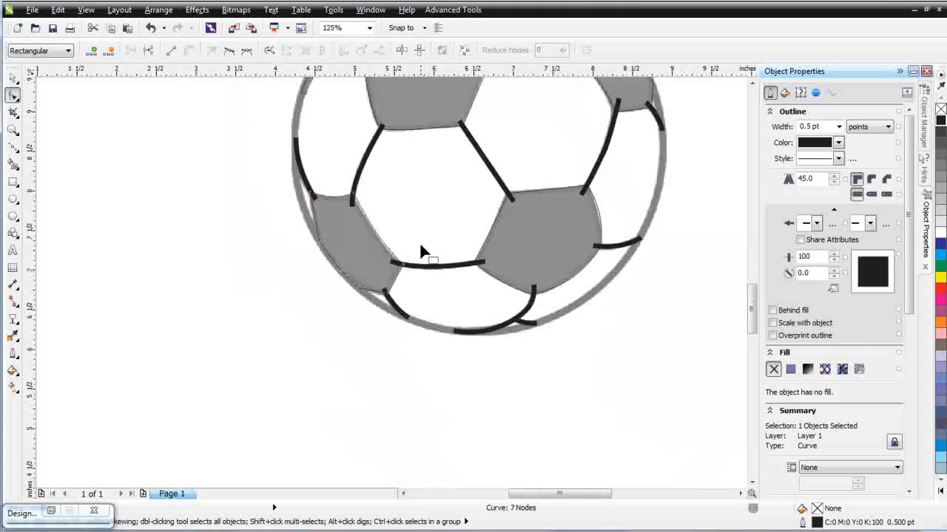
{"action": "scroll", "coordinate": [420, 244], "scroll_direction": "down", "scroll_amount": 1}
{"action": "scroll", "coordinate": [393, 275], "scroll_direction": "up", "scroll_amount": 1}
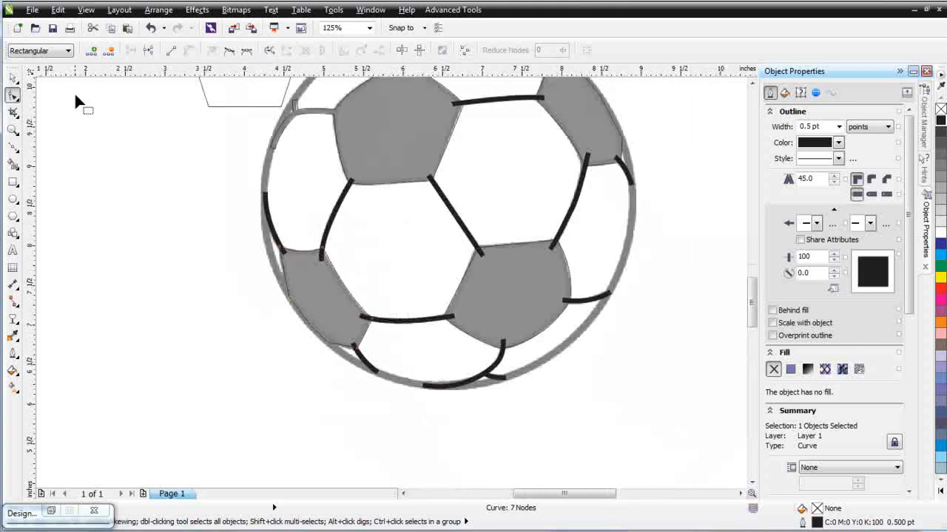
{"action": "left_click", "coordinate": [12, 77]}
{"action": "scroll", "coordinate": [91, 252], "scroll_direction": "down", "scroll_amount": 1}
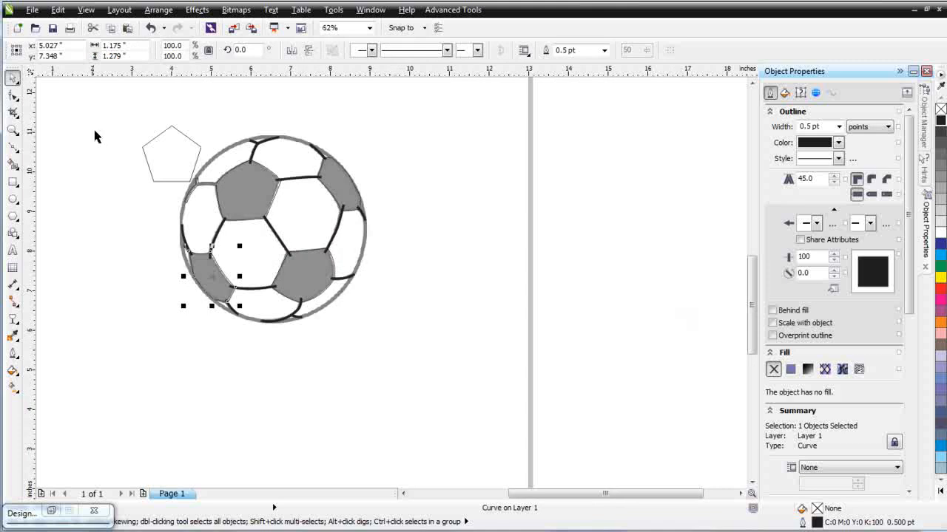
{"action": "left_click", "coordinate": [176, 148]}
{"action": "left_click", "coordinate": [156, 154]}
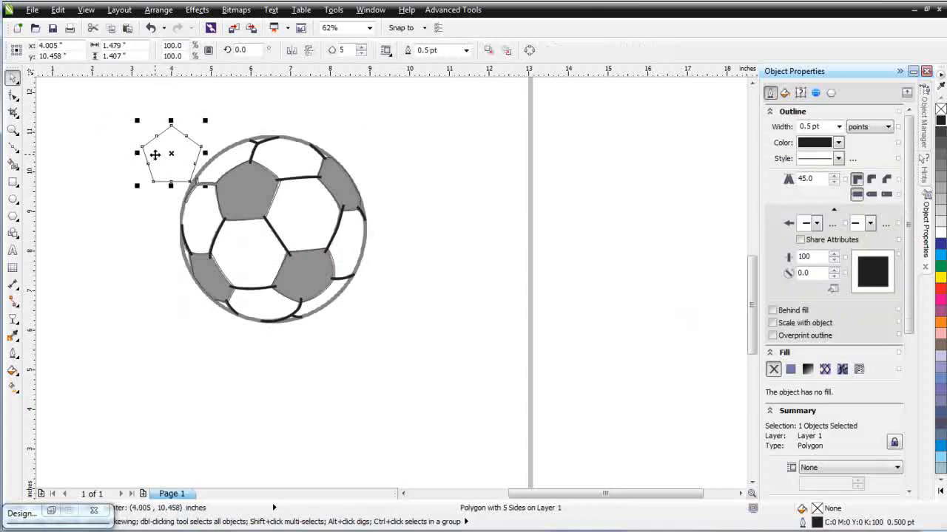
{"action": "key", "text": "Delete"}
Step: Try welding all the traced ball curves into one object with a solid black fill and no outline
{"action": "left_click_drag", "start_coordinate": [130, 102], "coordinate": [418, 326]}
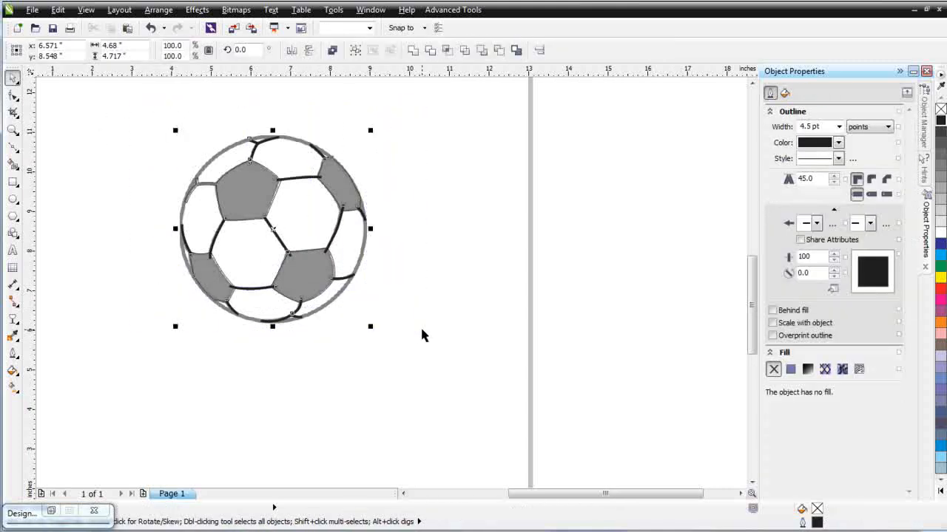
{"action": "left_click", "coordinate": [415, 51]}
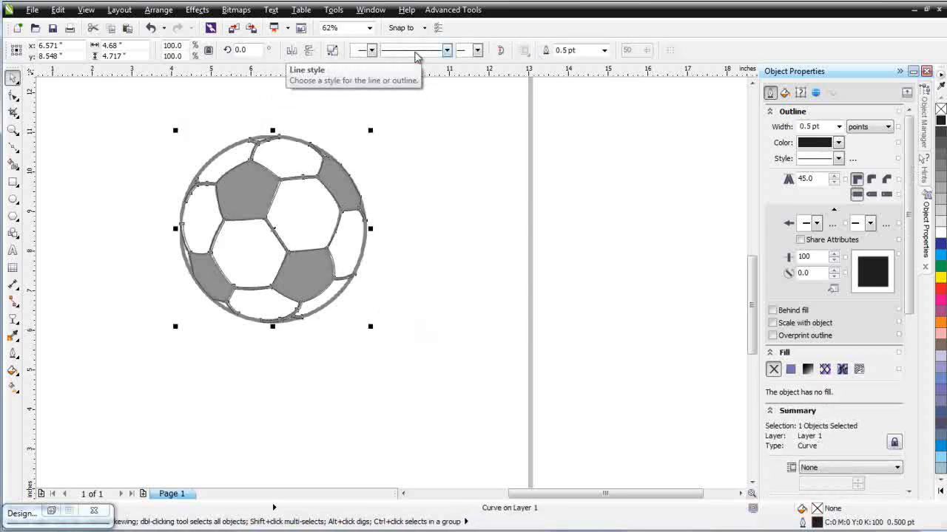
{"action": "left_click", "coordinate": [941, 121]}
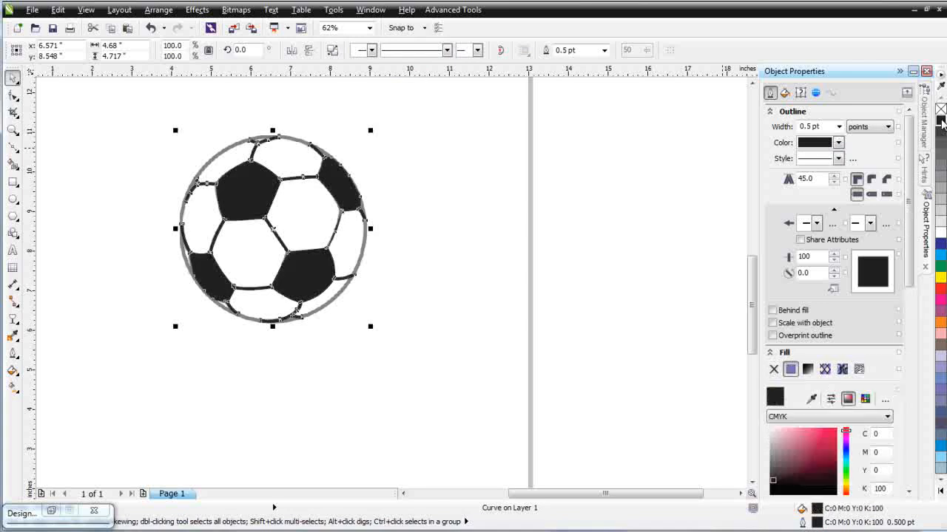
{"action": "right_click", "coordinate": [941, 109]}
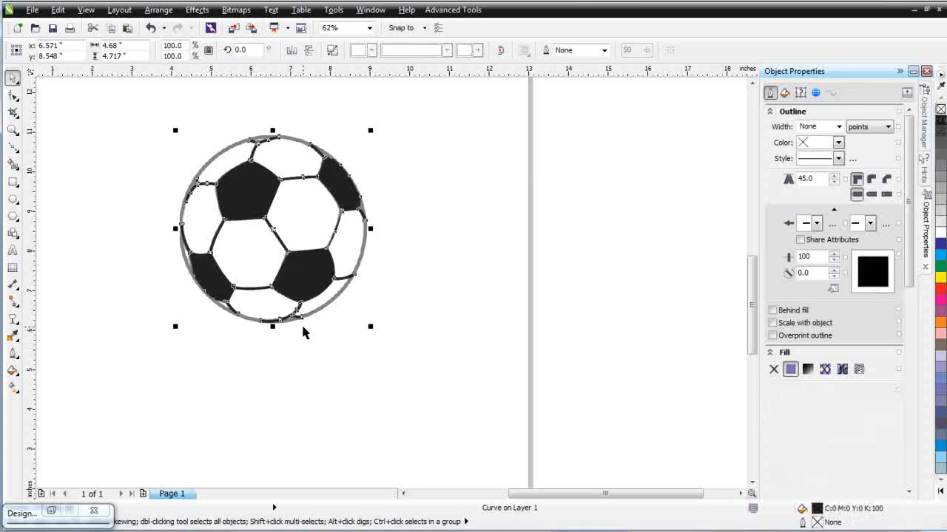
Step: Inspect the distorted seam between the two right-hand patches and undo the outline removal, black fill and weld
{"action": "scroll", "coordinate": [288, 232], "scroll_direction": "up", "scroll_amount": 1}
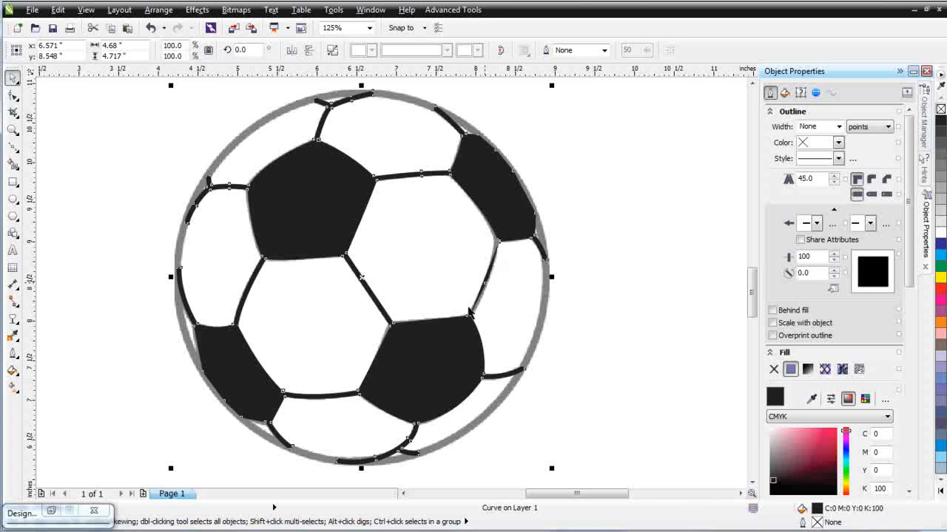
{"action": "scroll", "coordinate": [501, 317], "scroll_direction": "up", "scroll_amount": 1}
{"action": "scroll", "coordinate": [363, 278], "scroll_direction": "up", "scroll_amount": 1}
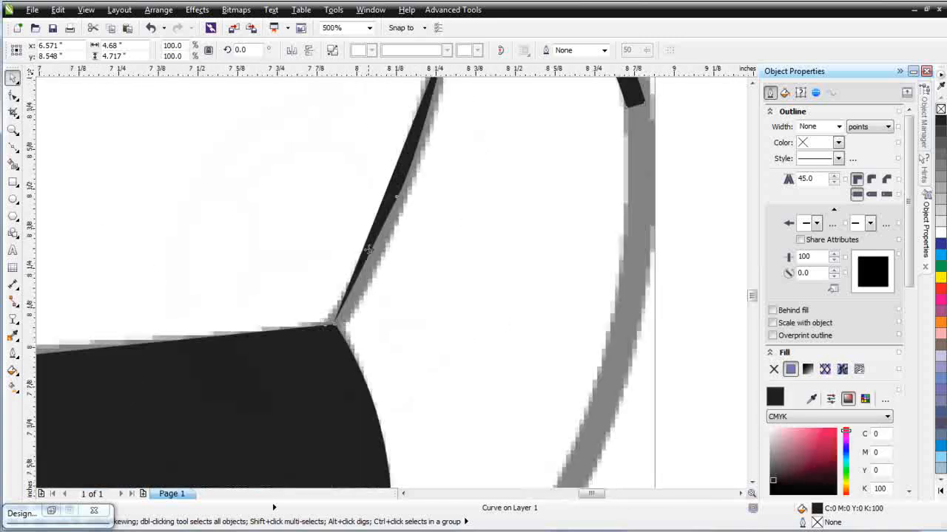
{"action": "scroll", "coordinate": [402, 211], "scroll_direction": "down", "scroll_amount": 2}
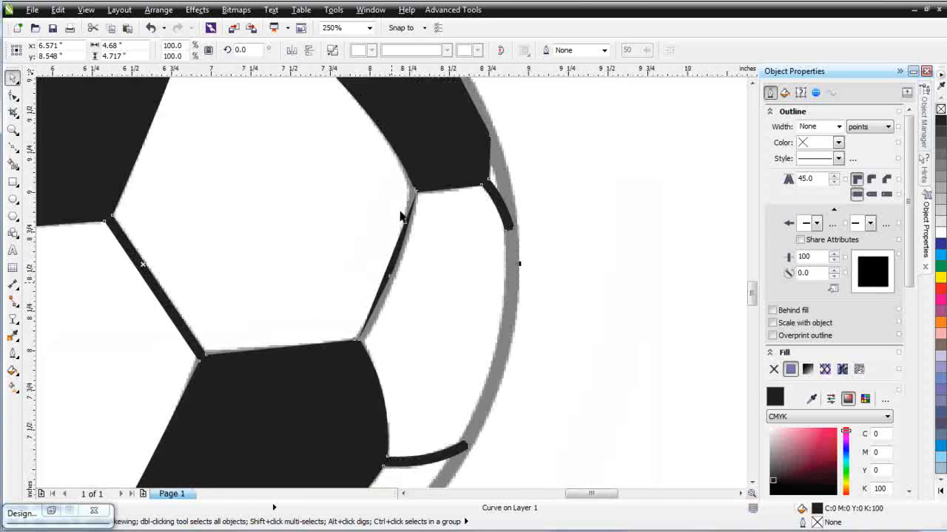
{"action": "key", "text": "ctrl+z"}
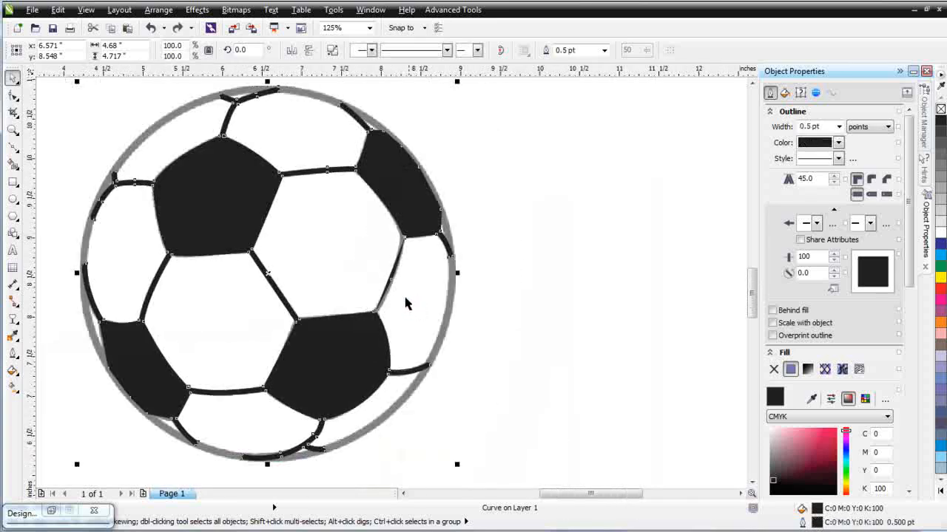
{"action": "key", "text": "ctrl+z"}
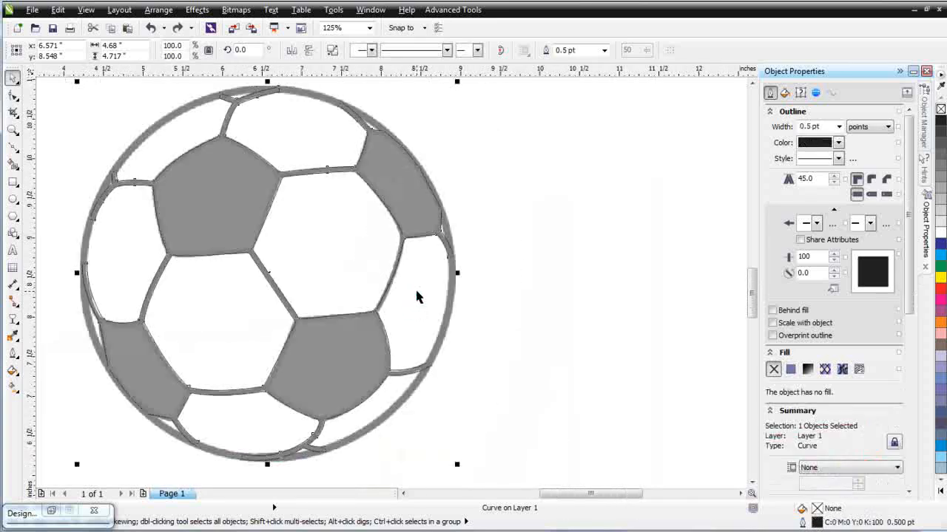
{"action": "key", "text": "ctrl+z"}
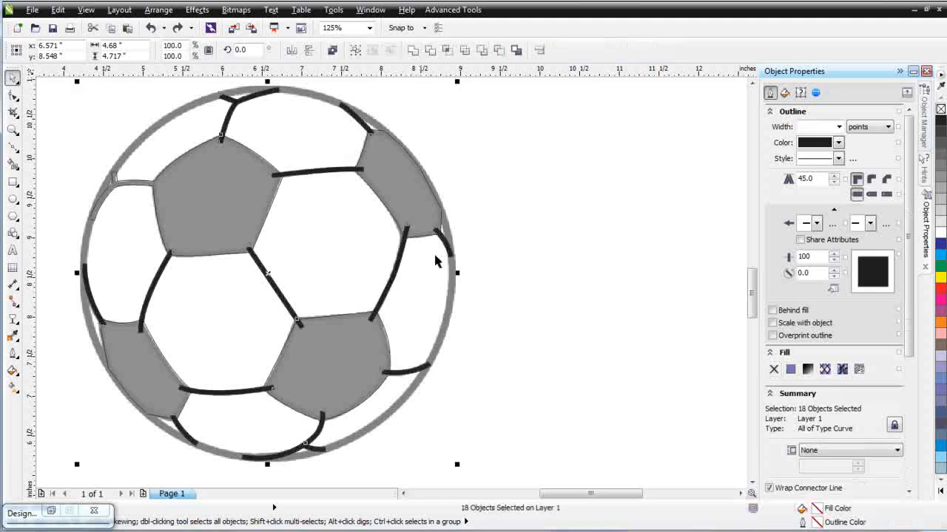
Step: Convert the outline of the 4.5 pt seam joining the upper-right and lower-right patches to an object
{"action": "left_click", "coordinate": [394, 275]}
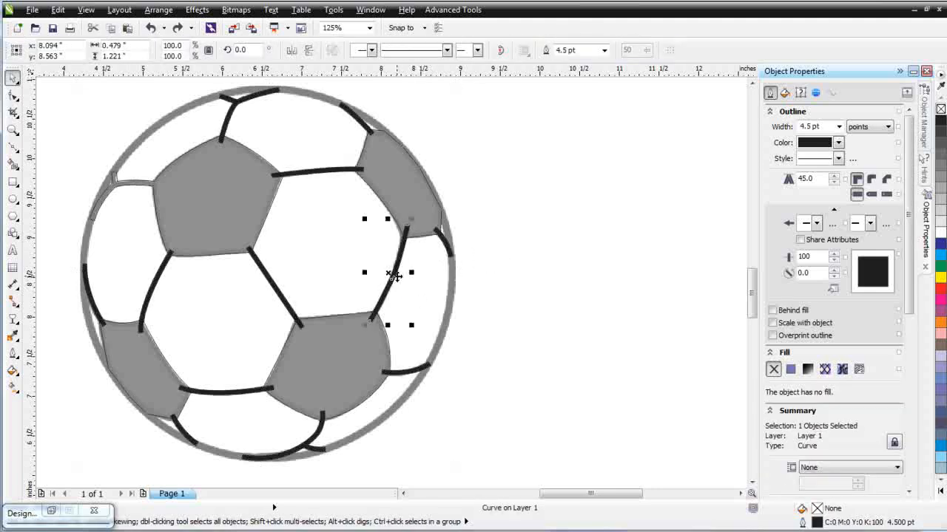
{"action": "scroll", "coordinate": [395, 275], "scroll_direction": "up", "scroll_amount": 2}
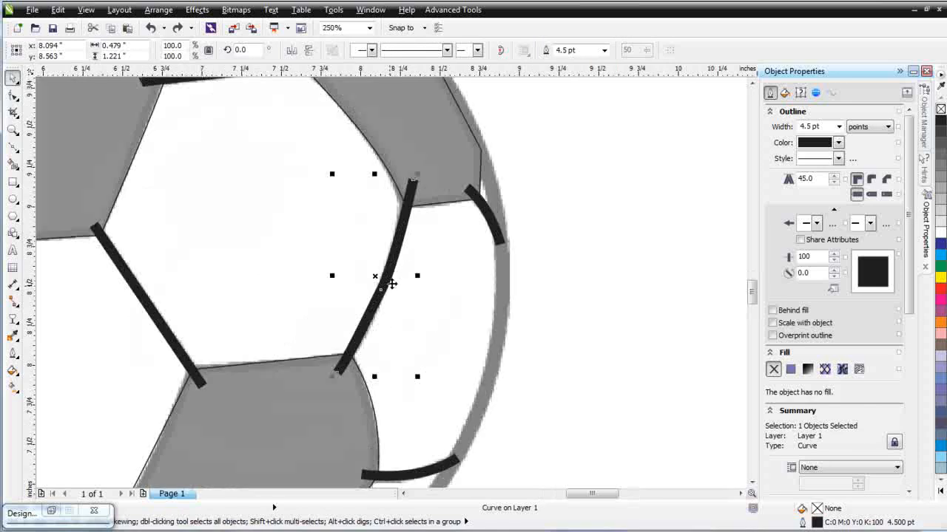
{"action": "scroll", "coordinate": [370, 315], "scroll_direction": "up", "scroll_amount": 3}
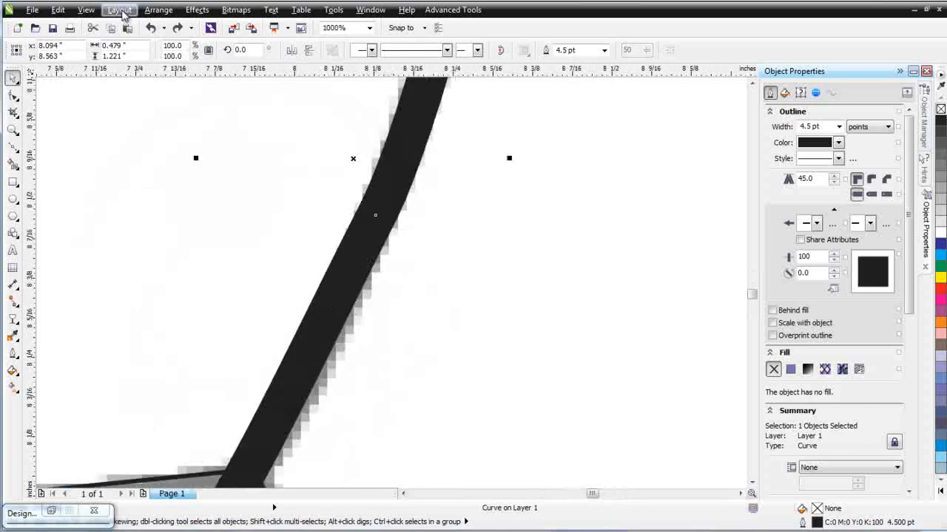
{"action": "left_click", "coordinate": [158, 10]}
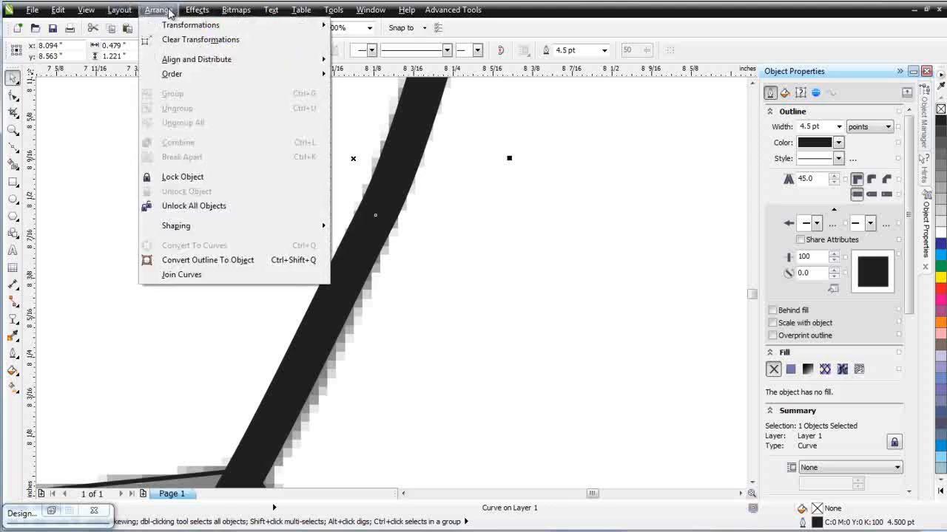
{"action": "left_click", "coordinate": [247, 261]}
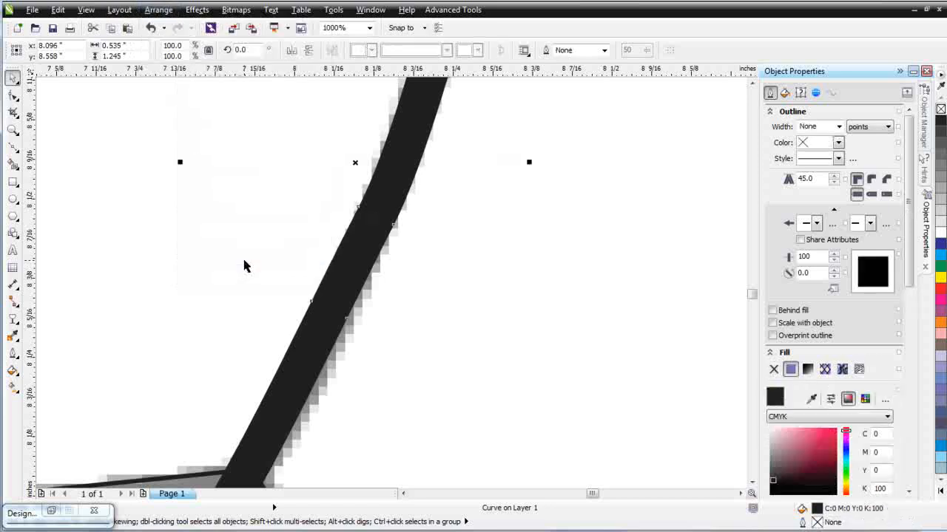
Step: Select all the traced seams and patches of the ball and weld them into a single curve
{"action": "scroll", "coordinate": [373, 318], "scroll_direction": "down", "scroll_amount": 7}
{"action": "left_click_drag", "start_coordinate": [497, 153], "coordinate": [212, 380]}
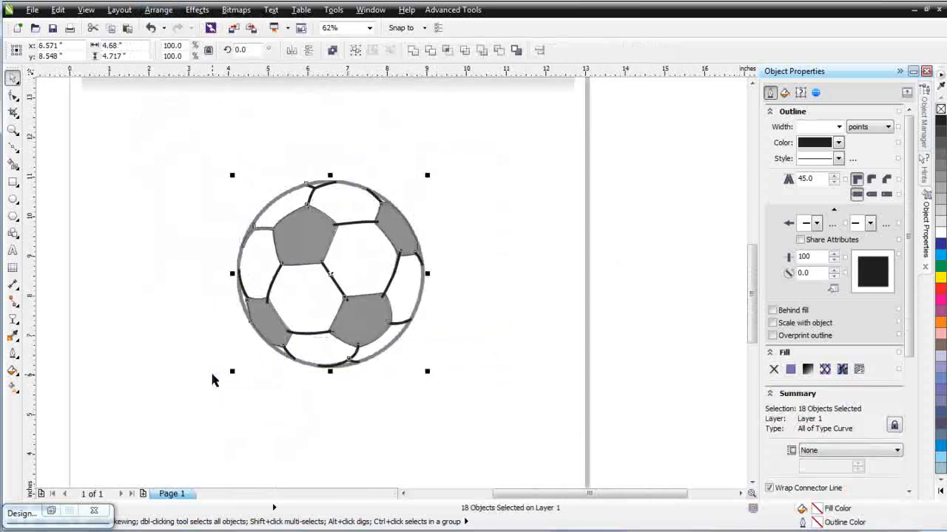
{"action": "left_click", "coordinate": [412, 49]}
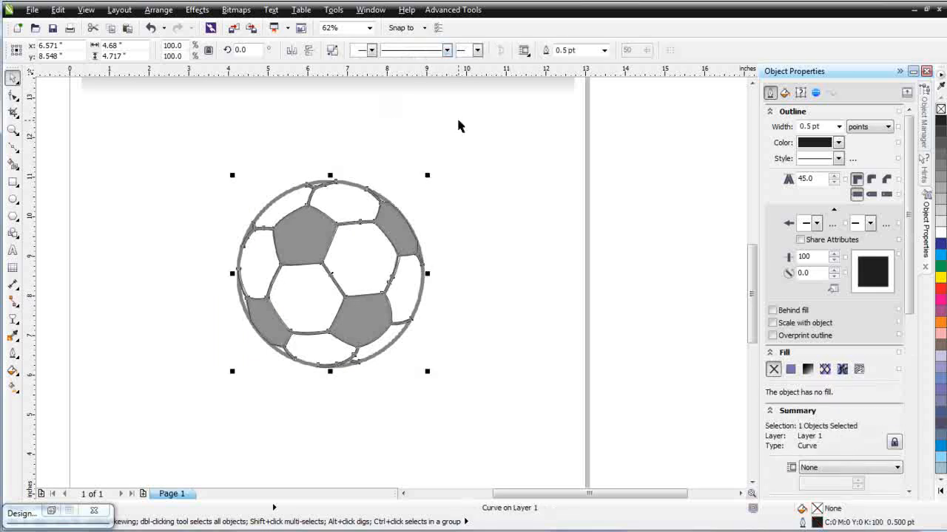
Step: Fill the welded ball curve with solid black and check its seams up close
{"action": "left_click", "coordinate": [939, 121]}
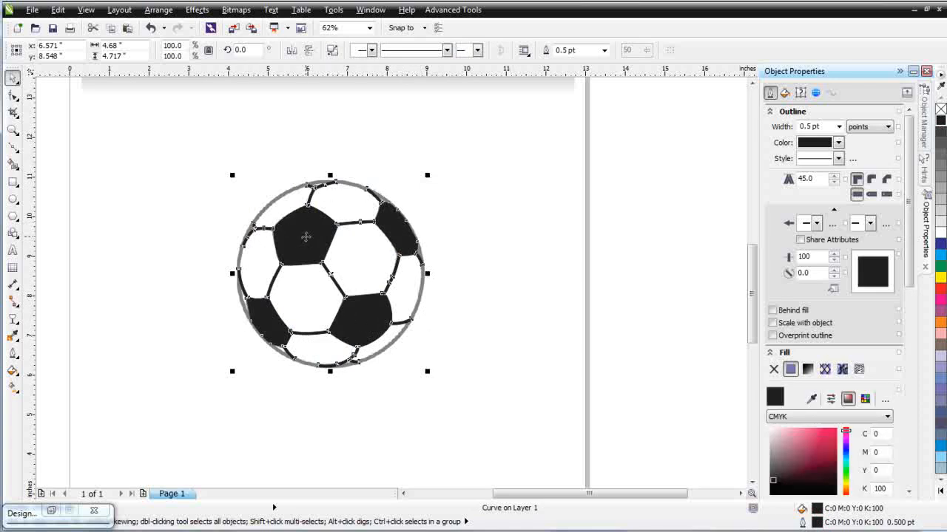
{"action": "scroll", "coordinate": [306, 237], "scroll_direction": "up", "scroll_amount": 2}
{"action": "scroll", "coordinate": [395, 364], "scroll_direction": "up", "scroll_amount": 1}
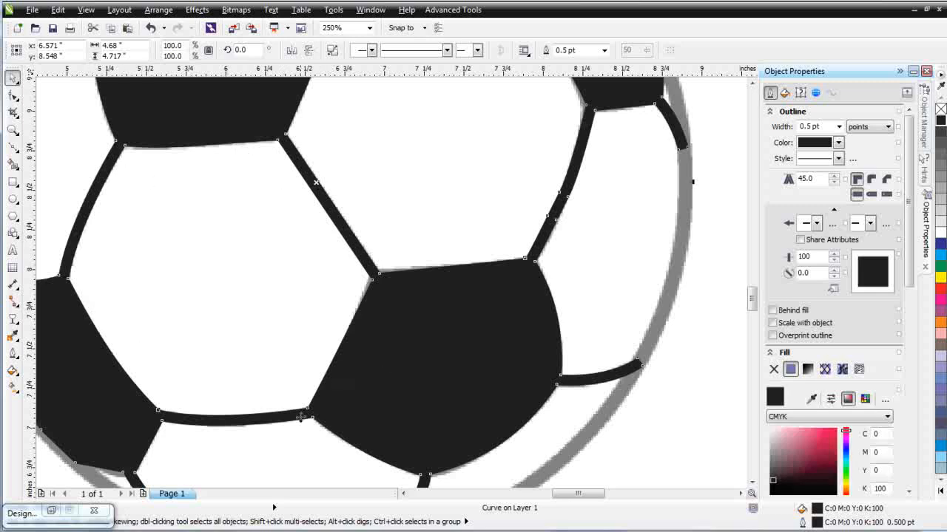
{"action": "scroll", "coordinate": [580, 418], "scroll_direction": "down", "scroll_amount": 1}
{"action": "scroll", "coordinate": [332, 244], "scroll_direction": "down", "scroll_amount": 1}
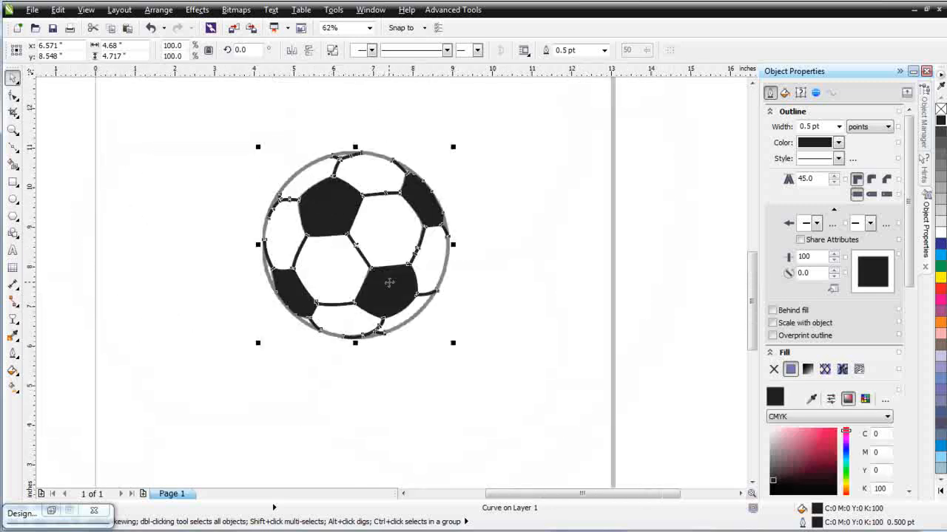
Step: Draw a circle about 4.63 inches across from the ball's centre and set its outline width to 8 pt
{"action": "scroll", "coordinate": [385, 287], "scroll_direction": "up", "scroll_amount": 1}
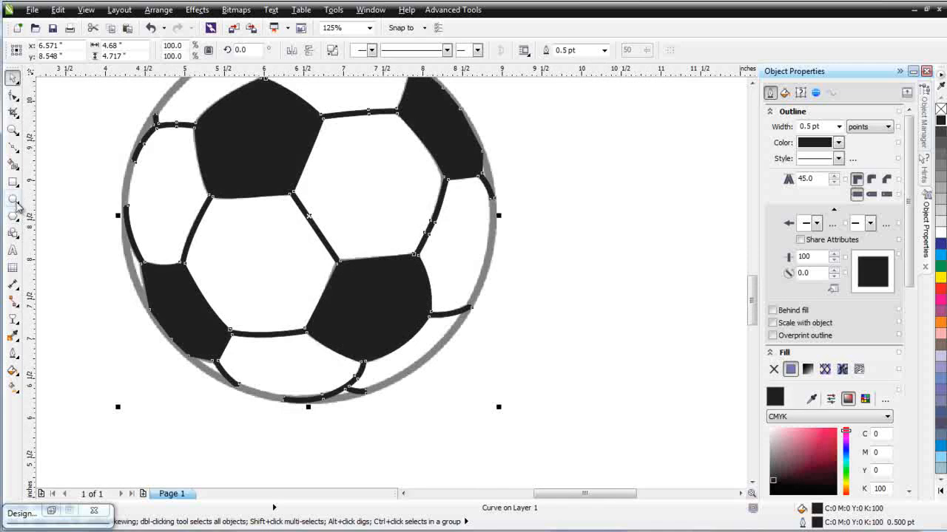
{"action": "left_click", "coordinate": [13, 198]}
{"action": "scroll", "coordinate": [311, 216], "scroll_direction": "down", "scroll_amount": 1}
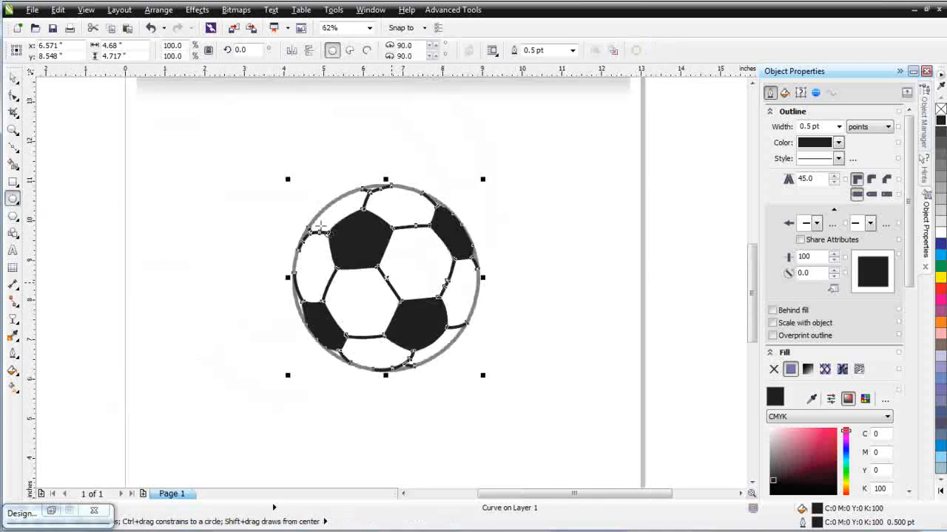
{"action": "mouse_move", "coordinate": [386, 283]}
{"action": "left_mouse_down"}
{"action": "mouse_move", "coordinate": [437, 379]}
{"action": "mouse_move", "coordinate": [422, 370]}
{"action": "left_mouse_up"}
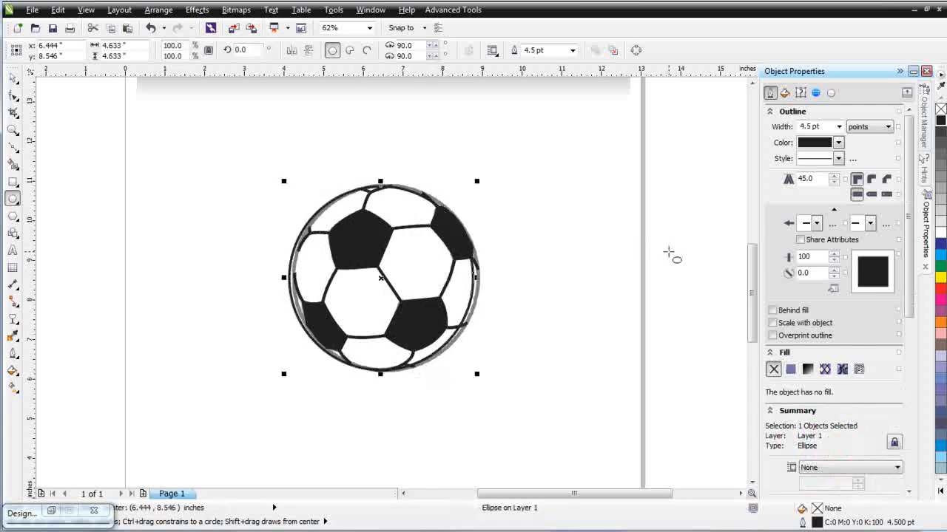
{"action": "left_click", "coordinate": [839, 127]}
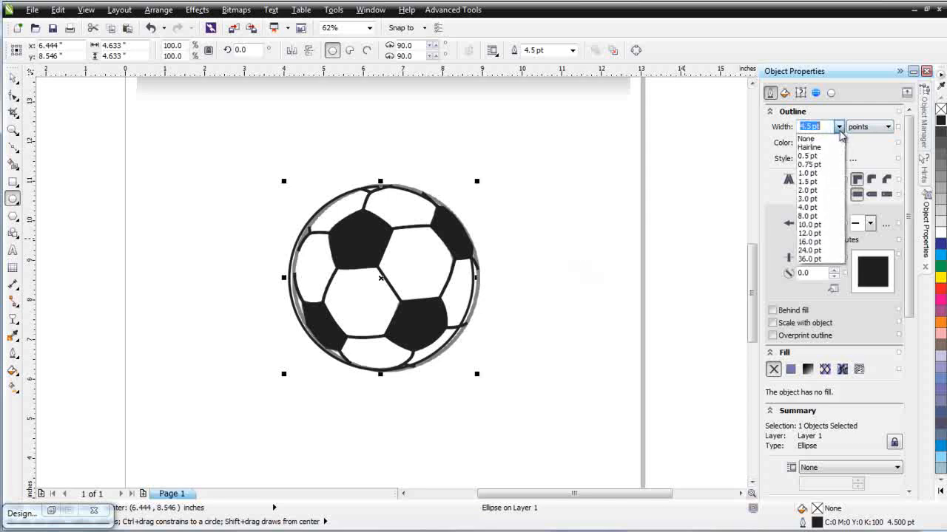
{"action": "left_click", "coordinate": [808, 216]}
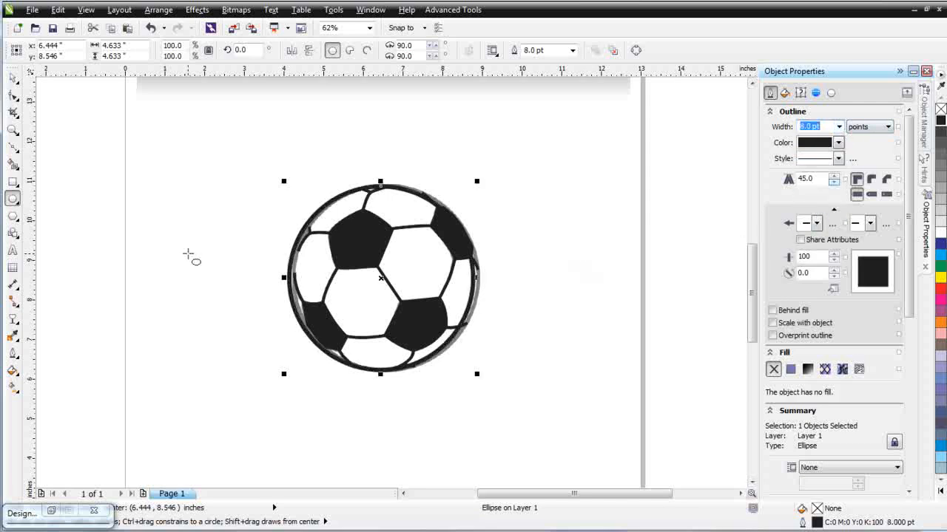
Step: Align the 8 pt circle with the ball's outer edge and convert its outline to an object
{"action": "left_click", "coordinate": [13, 130]}
{"action": "left_click_drag", "start_coordinate": [229, 168], "coordinate": [602, 426]}
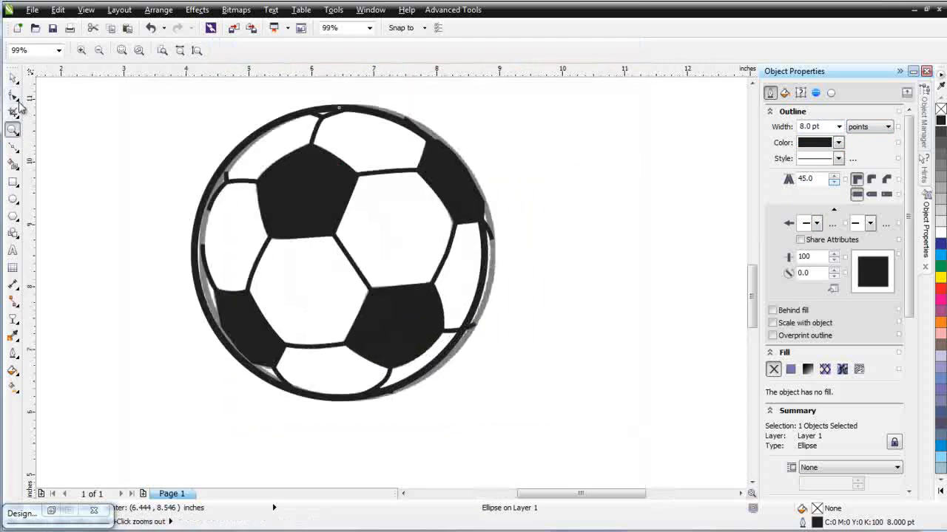
{"action": "left_click", "coordinate": [12, 78]}
{"action": "left_click_drag", "start_coordinate": [241, 156], "coordinate": [245, 154]}
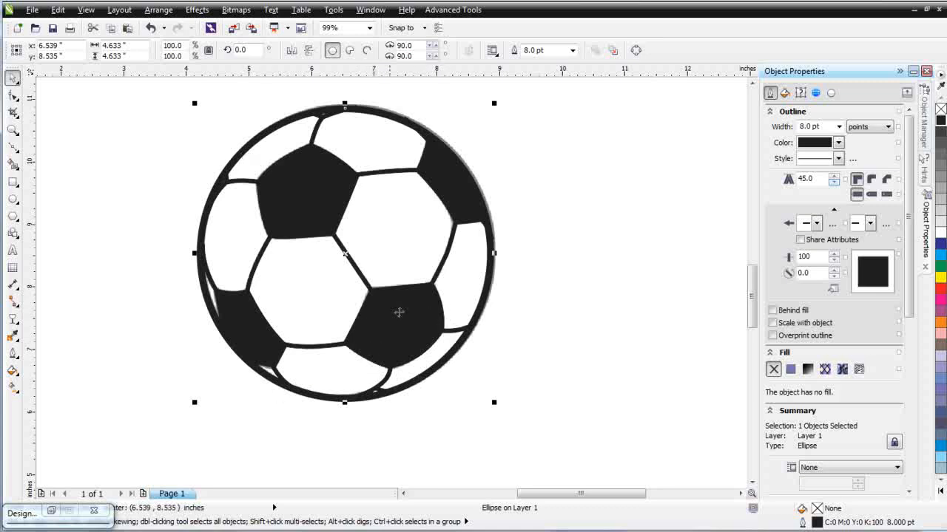
{"action": "left_click", "coordinate": [156, 10]}
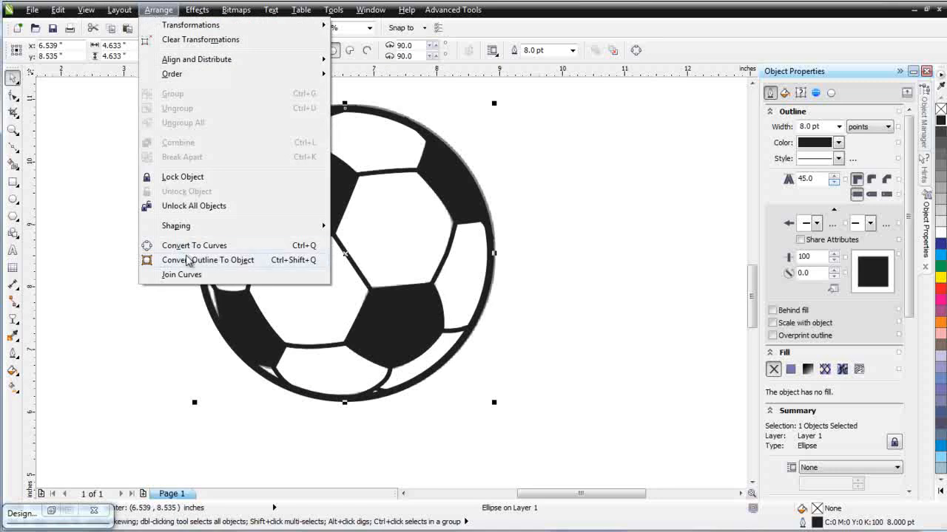
{"action": "left_click", "coordinate": [189, 262]}
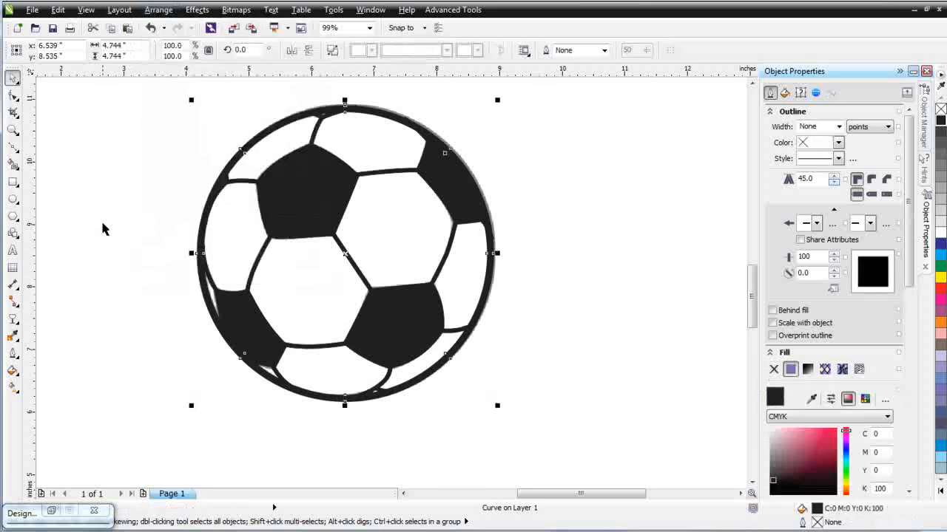
Step: Weld the outer ring to the black ball curve and move the result beside the original bitmap
{"action": "left_click", "coordinate": [298, 198], "text": "shift"}
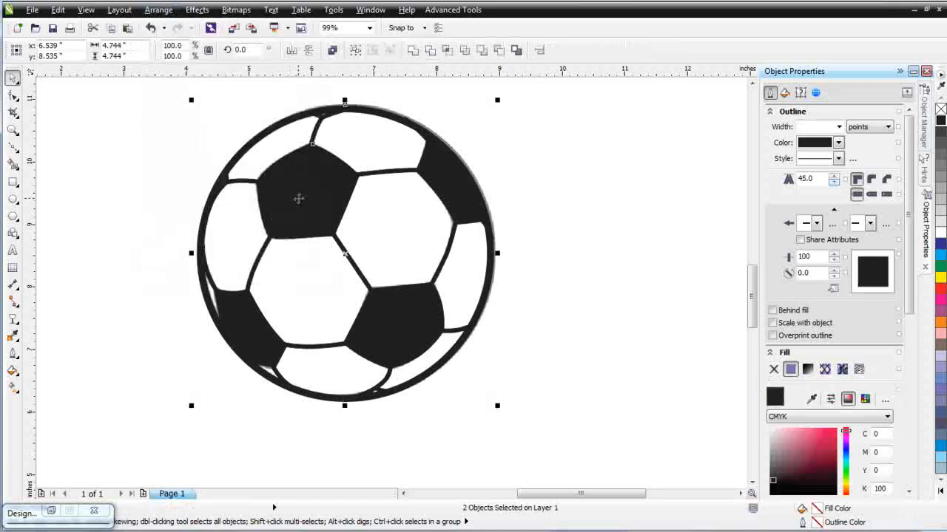
{"action": "left_click", "coordinate": [413, 49]}
{"action": "left_click_drag", "start_coordinate": [316, 204], "coordinate": [571, 296]}
{"action": "scroll", "coordinate": [572, 301], "scroll_direction": "down", "scroll_amount": 1}
{"action": "left_click_drag", "start_coordinate": [389, 290], "coordinate": [454, 296]}
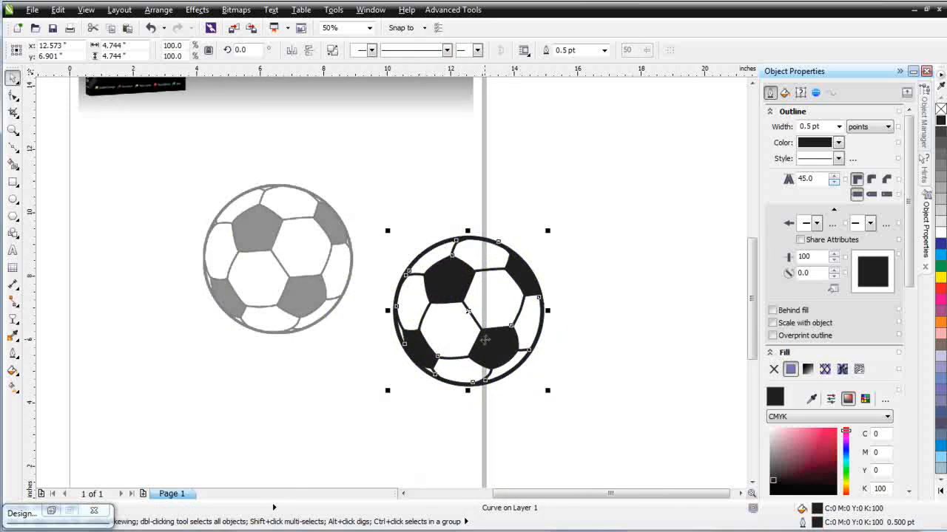
{"action": "left_click_drag", "start_coordinate": [494, 351], "coordinate": [478, 289]}
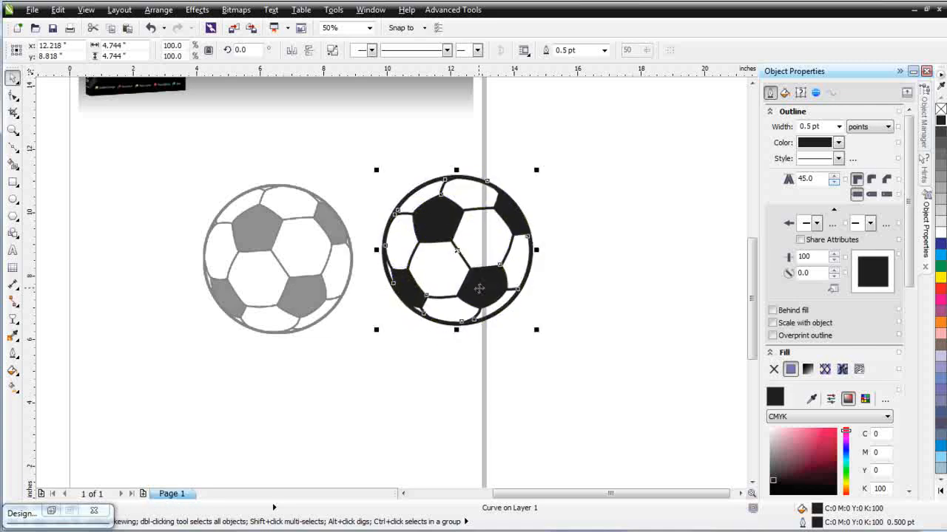
Step: Break the welded ball curve apart and switch the display to Wireframe view
{"action": "right_click", "coordinate": [480, 290]}
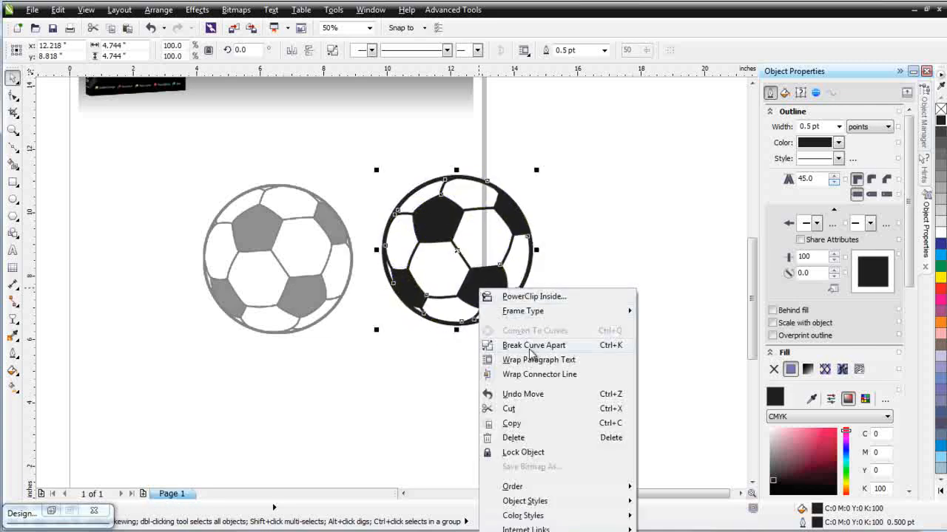
{"action": "left_click", "coordinate": [534, 345]}
{"action": "left_click", "coordinate": [467, 386]}
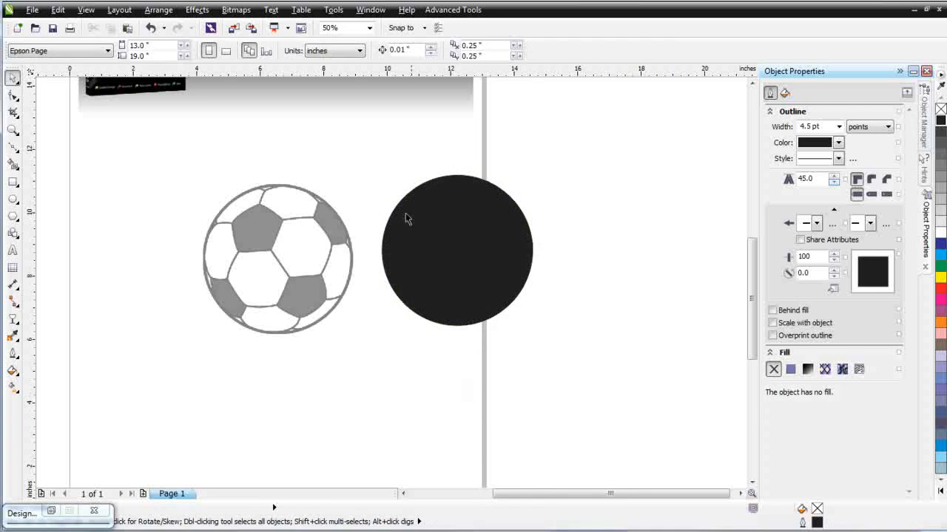
{"action": "left_click", "coordinate": [87, 11]}
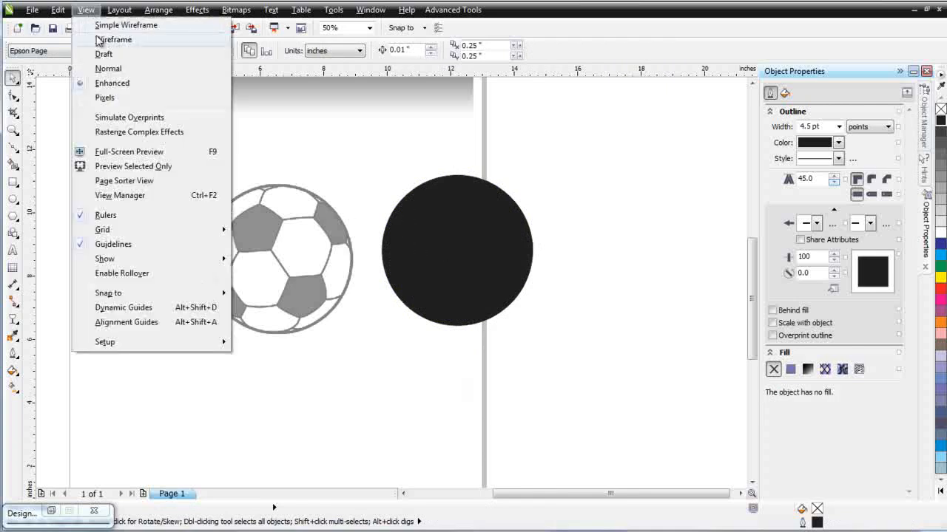
{"action": "left_click", "coordinate": [107, 39]}
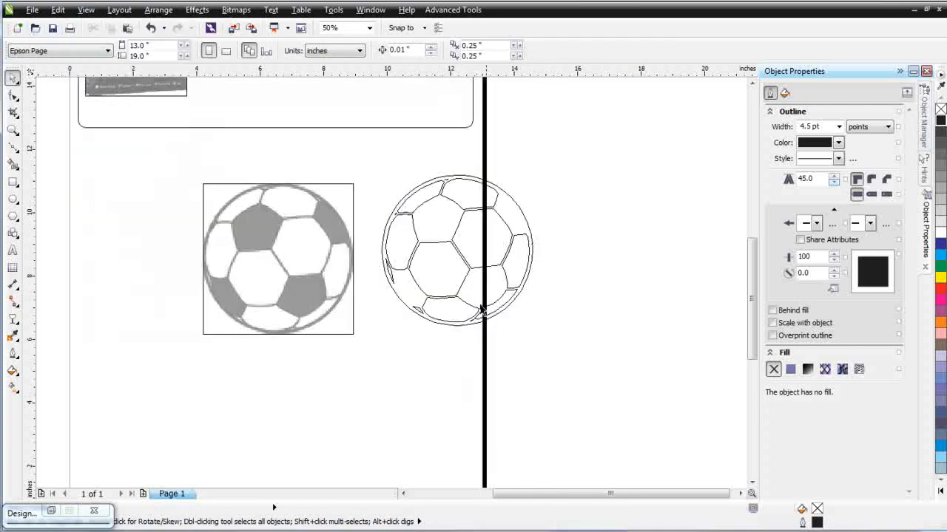
Step: Fill all the ball's inner pieces except the outer circle with white and return the display to Enhanced view
{"action": "left_click", "coordinate": [400, 304]}
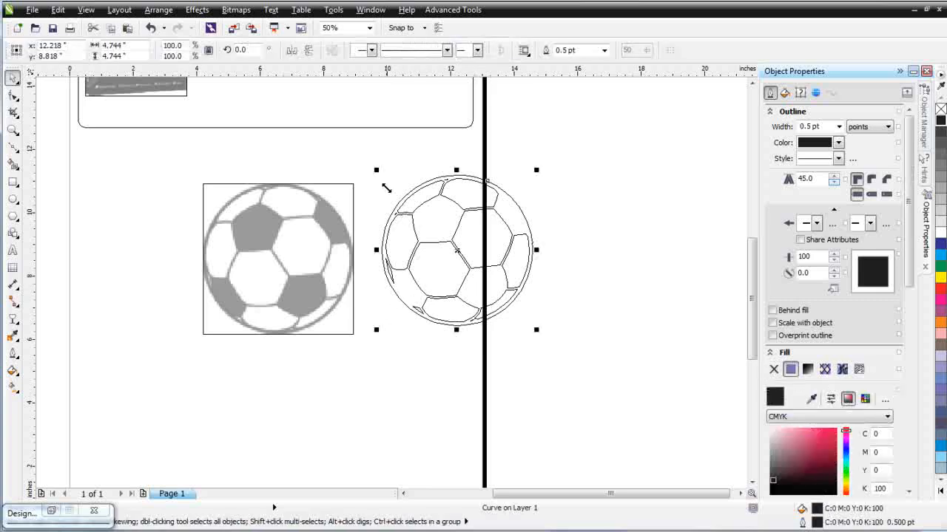
{"action": "left_click_drag", "start_coordinate": [362, 152], "coordinate": [591, 375]}
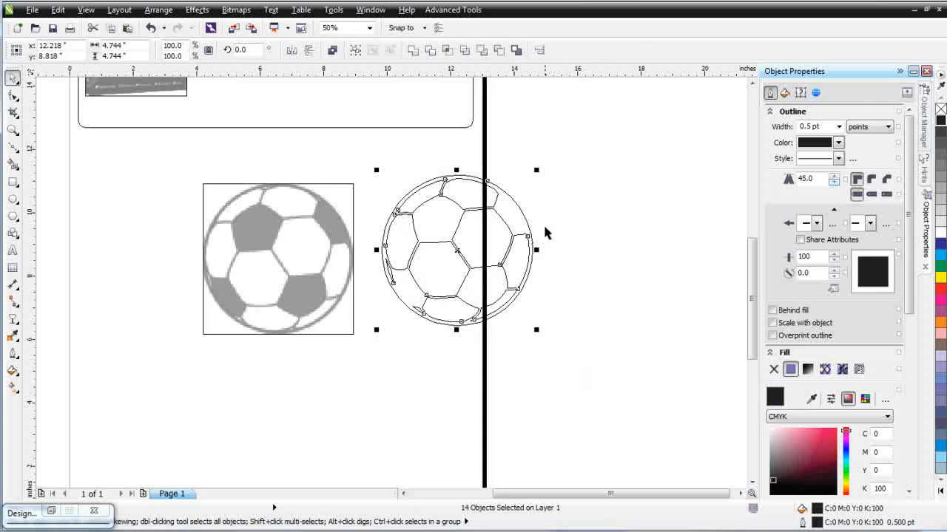
{"action": "left_click", "coordinate": [522, 212], "text": "shift"}
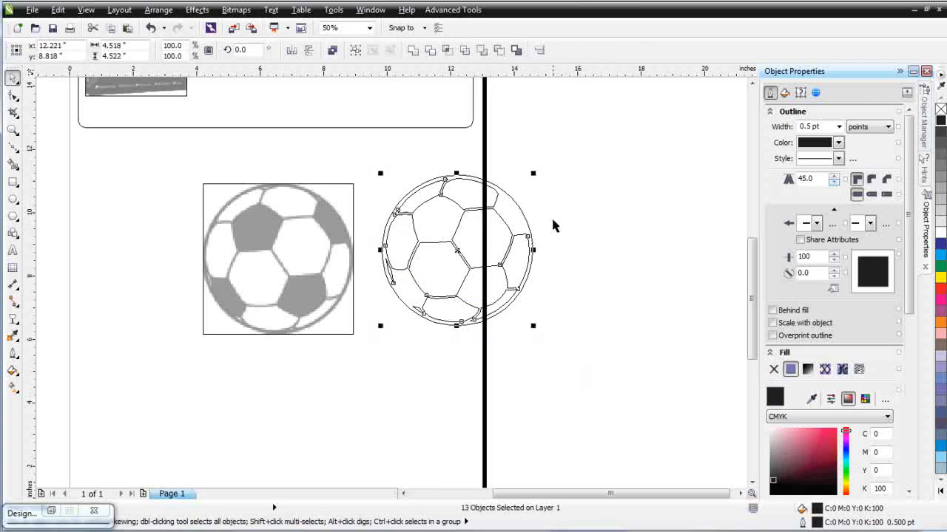
{"action": "left_click", "coordinate": [941, 232]}
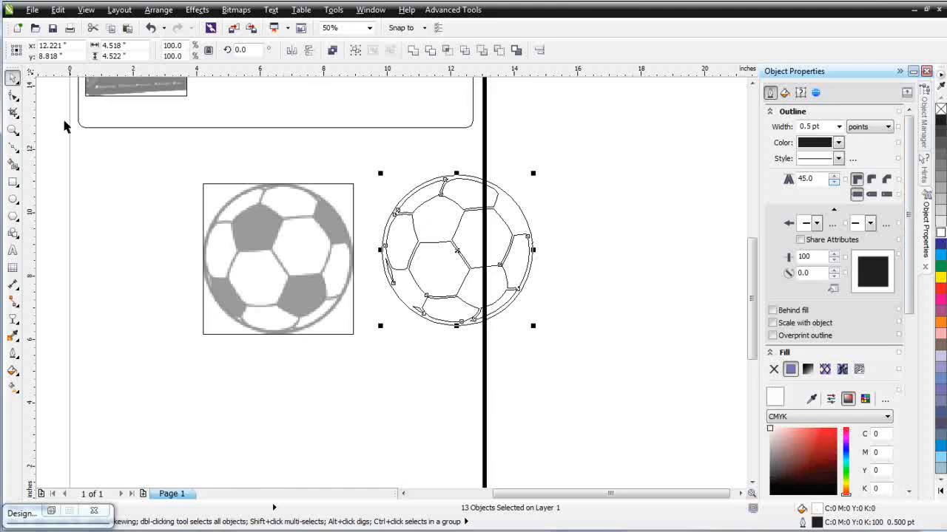
{"action": "left_click", "coordinate": [85, 10]}
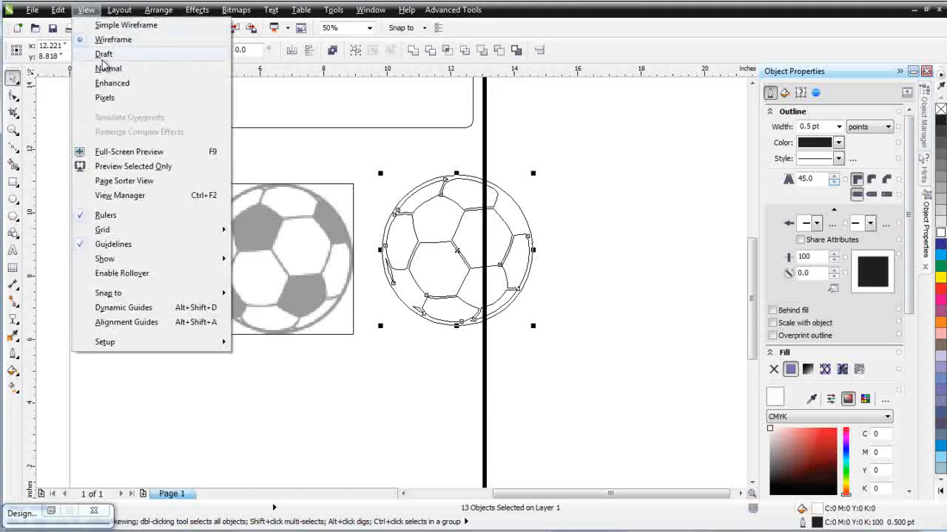
{"action": "left_click", "coordinate": [105, 86]}
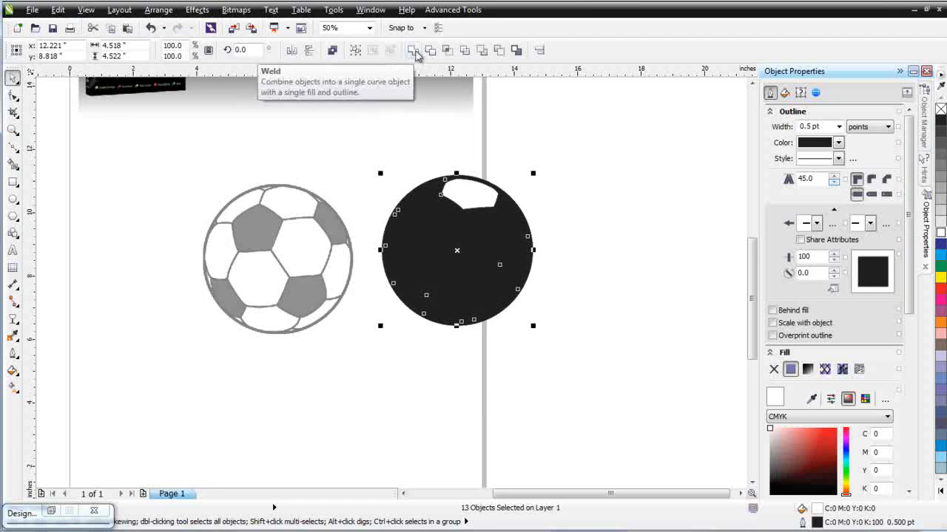
Step: Combine the selected white pieces into one curve and send the black circle behind them
{"action": "left_click", "coordinate": [332, 51]}
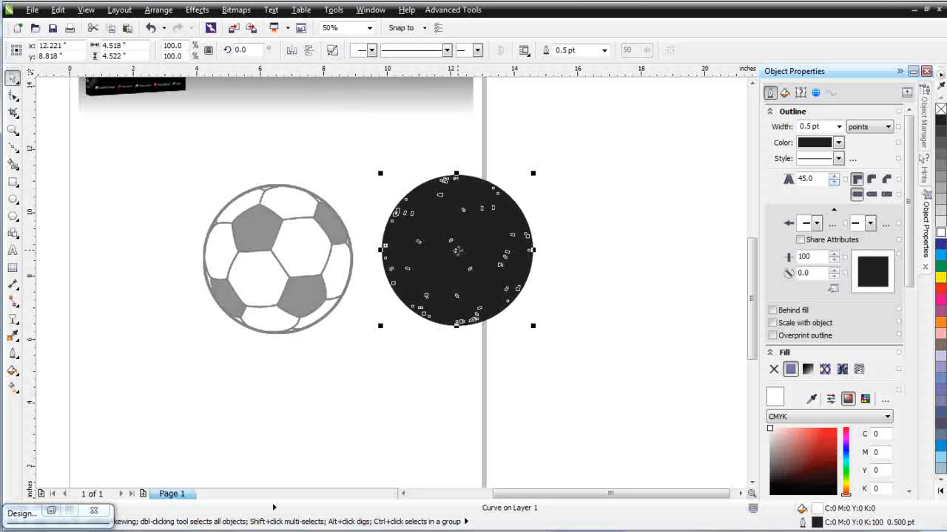
{"action": "right_click", "coordinate": [458, 250]}
{"action": "left_click", "coordinate": [580, 208]}
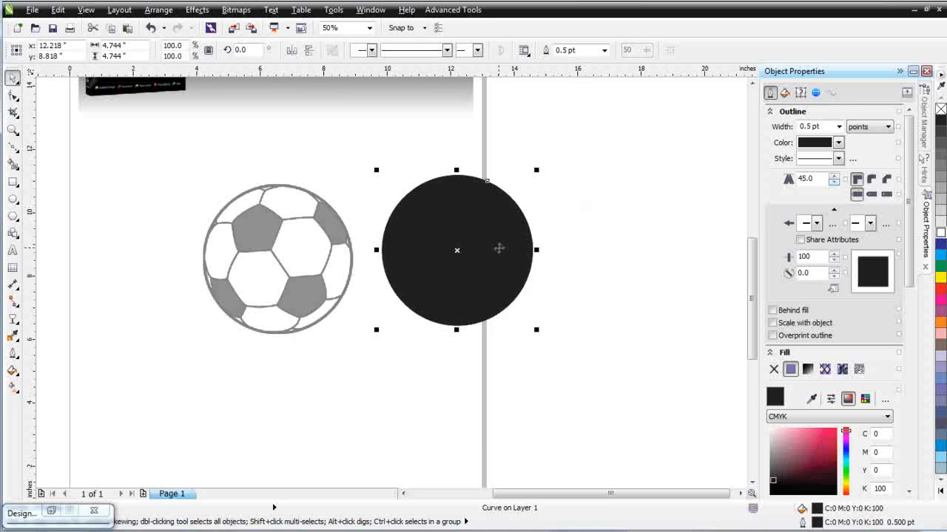
{"action": "left_click", "coordinate": [567, 255]}
{"action": "left_click", "coordinate": [457, 251]}
{"action": "right_click", "coordinate": [450, 233]}
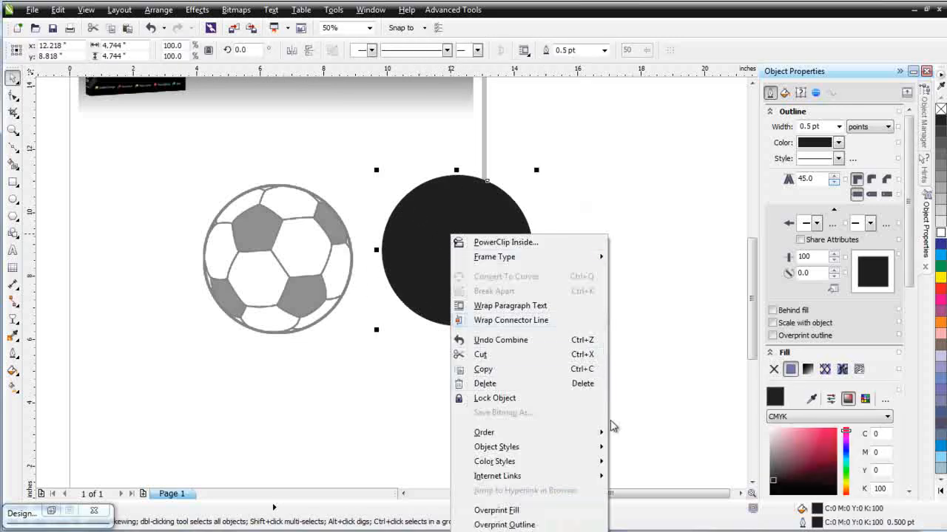
{"action": "mouse_move", "coordinate": [595, 433]}
{"action": "left_click", "coordinate": [628, 448]}
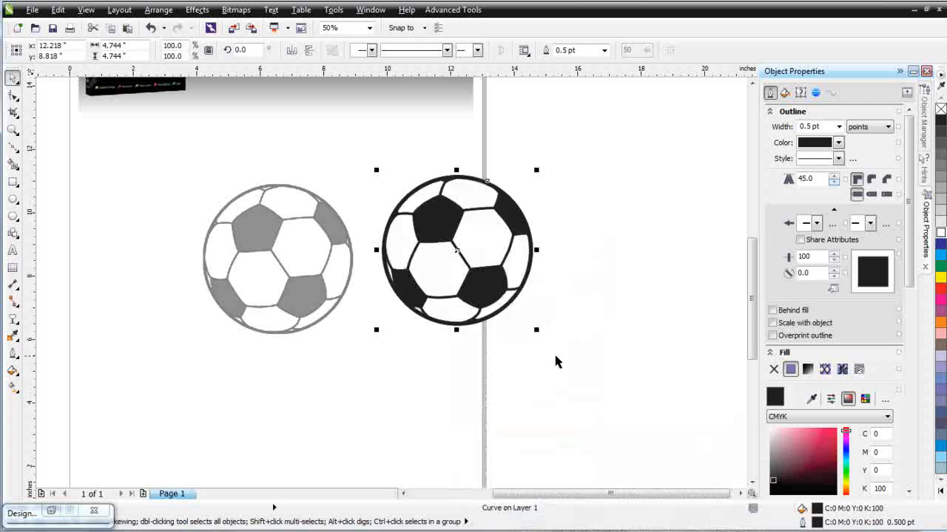
Step: Move the combined white pieces away from the black circle and undo the move
{"action": "left_click", "coordinate": [458, 254]}
{"action": "left_click_drag", "start_coordinate": [436, 262], "coordinate": [538, 289]}
{"action": "key", "text": "ctrl+z"}
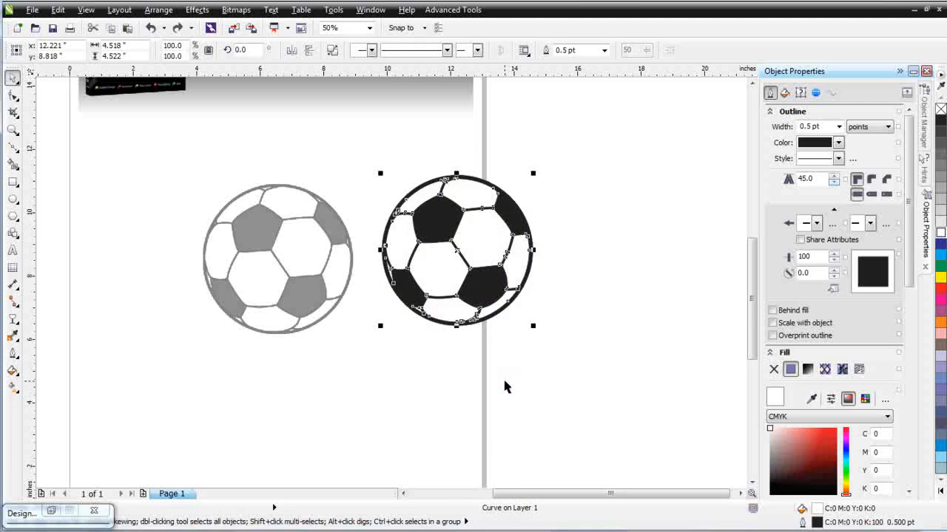
Step: Select the black circle and the white pieces together and move the ball slightly closer to the original bitmap
{"action": "left_click_drag", "start_coordinate": [611, 148], "coordinate": [357, 373]}
{"action": "mouse_move", "coordinate": [497, 249]}
{"action": "left_mouse_down"}
{"action": "mouse_move", "coordinate": [489, 273]}
{"action": "mouse_move", "coordinate": [483, 258]}
{"action": "left_mouse_up"}
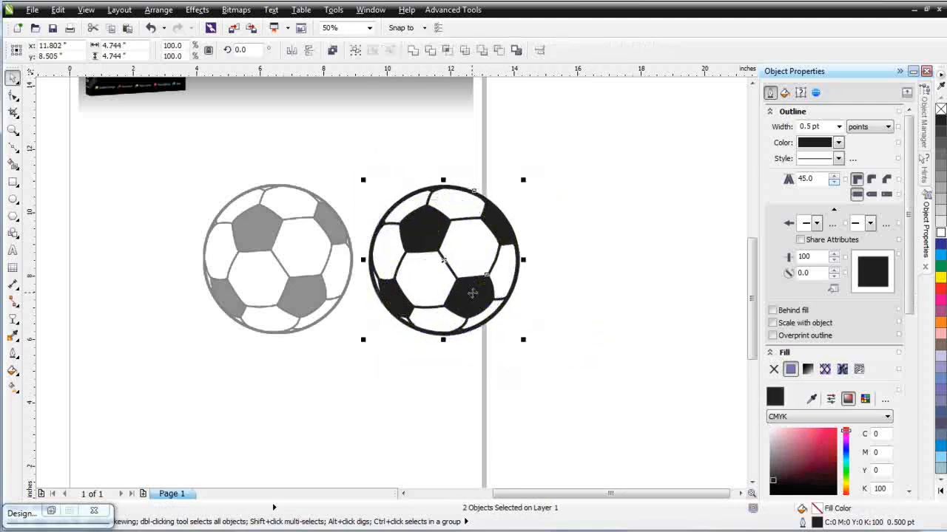